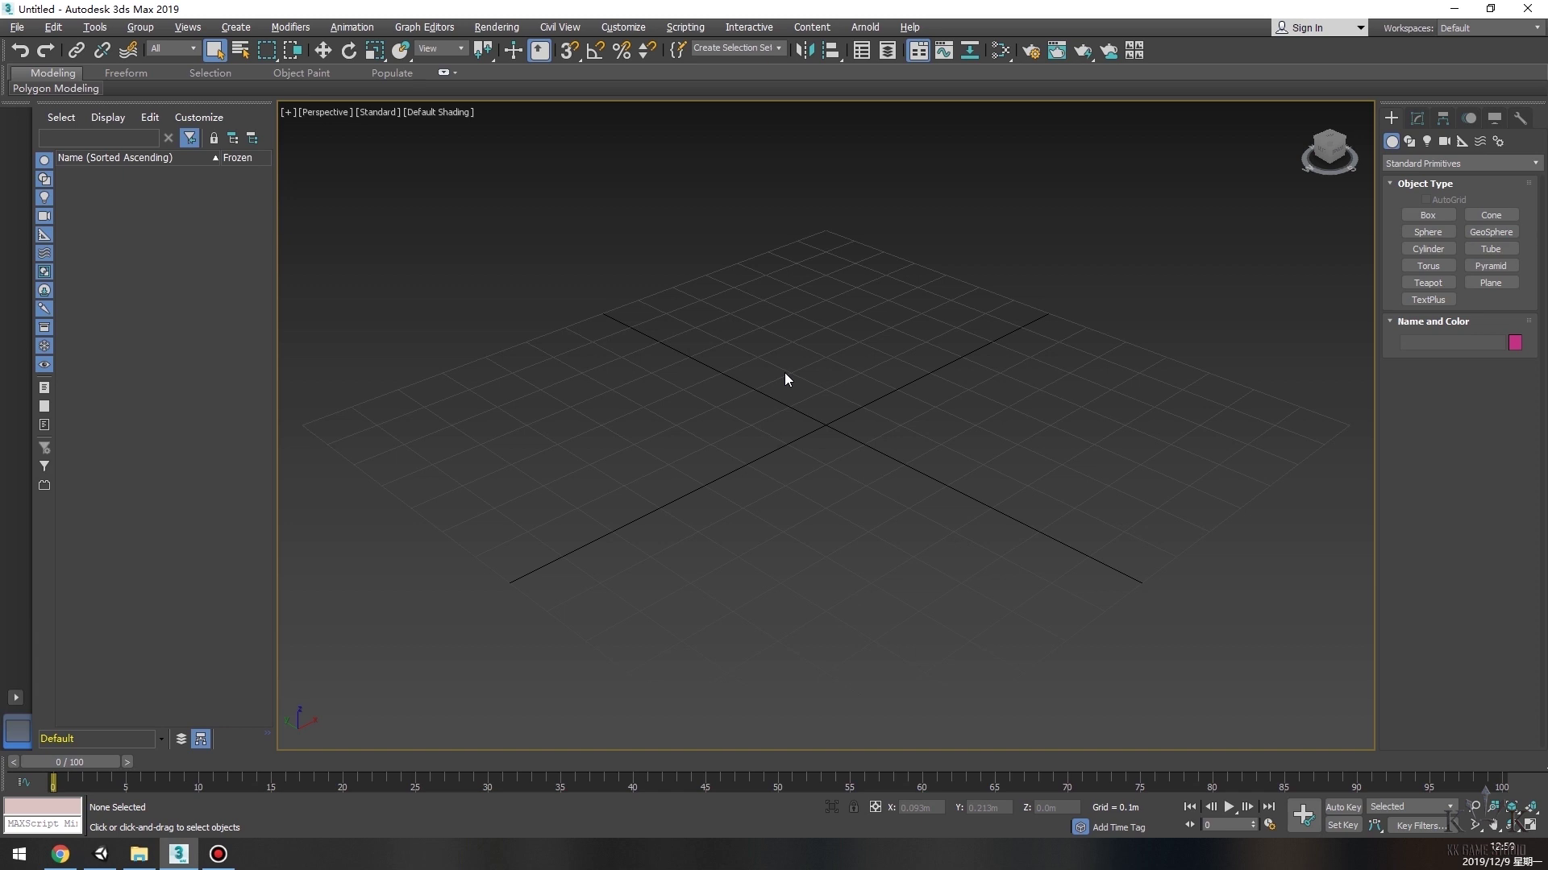
Set the display units to Meters and the system unit scale to 1 unit = 1.0 Centimeters.
click(626, 29)
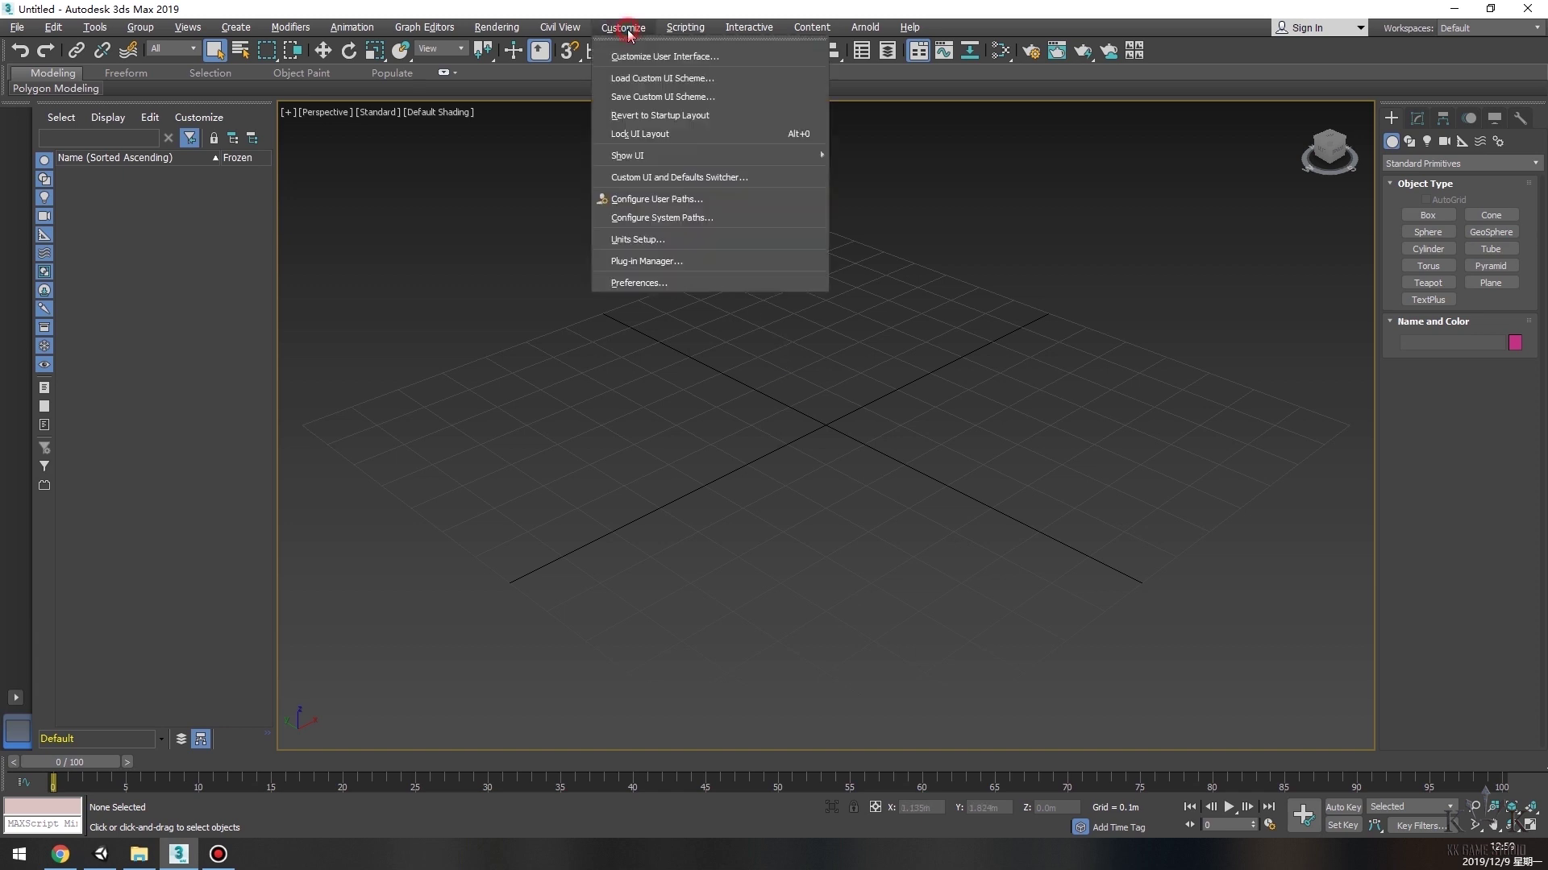
click(669, 239)
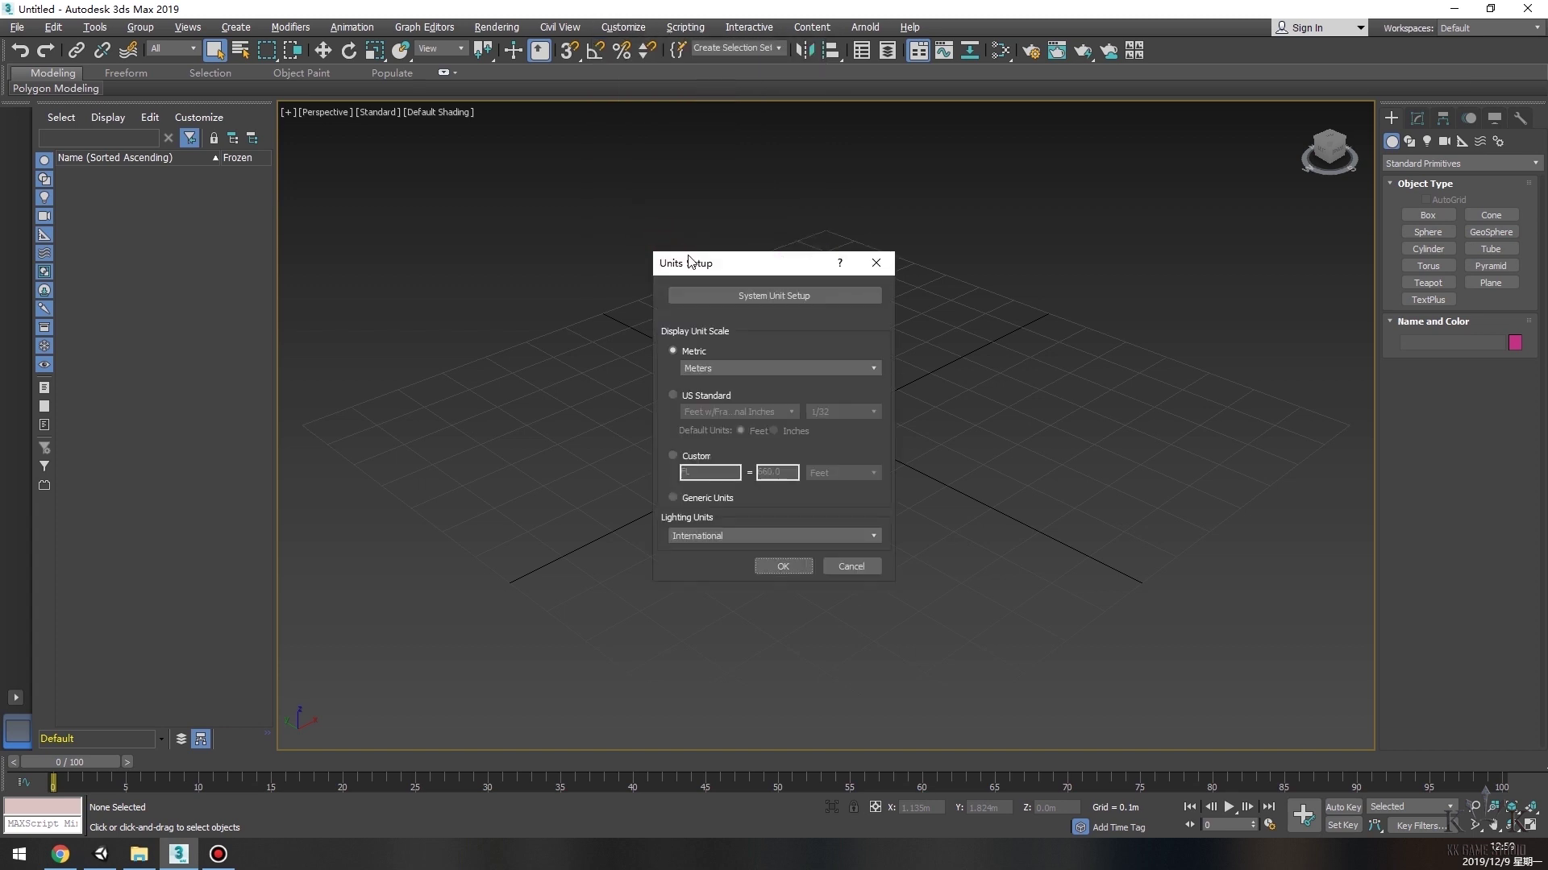
click(707, 367)
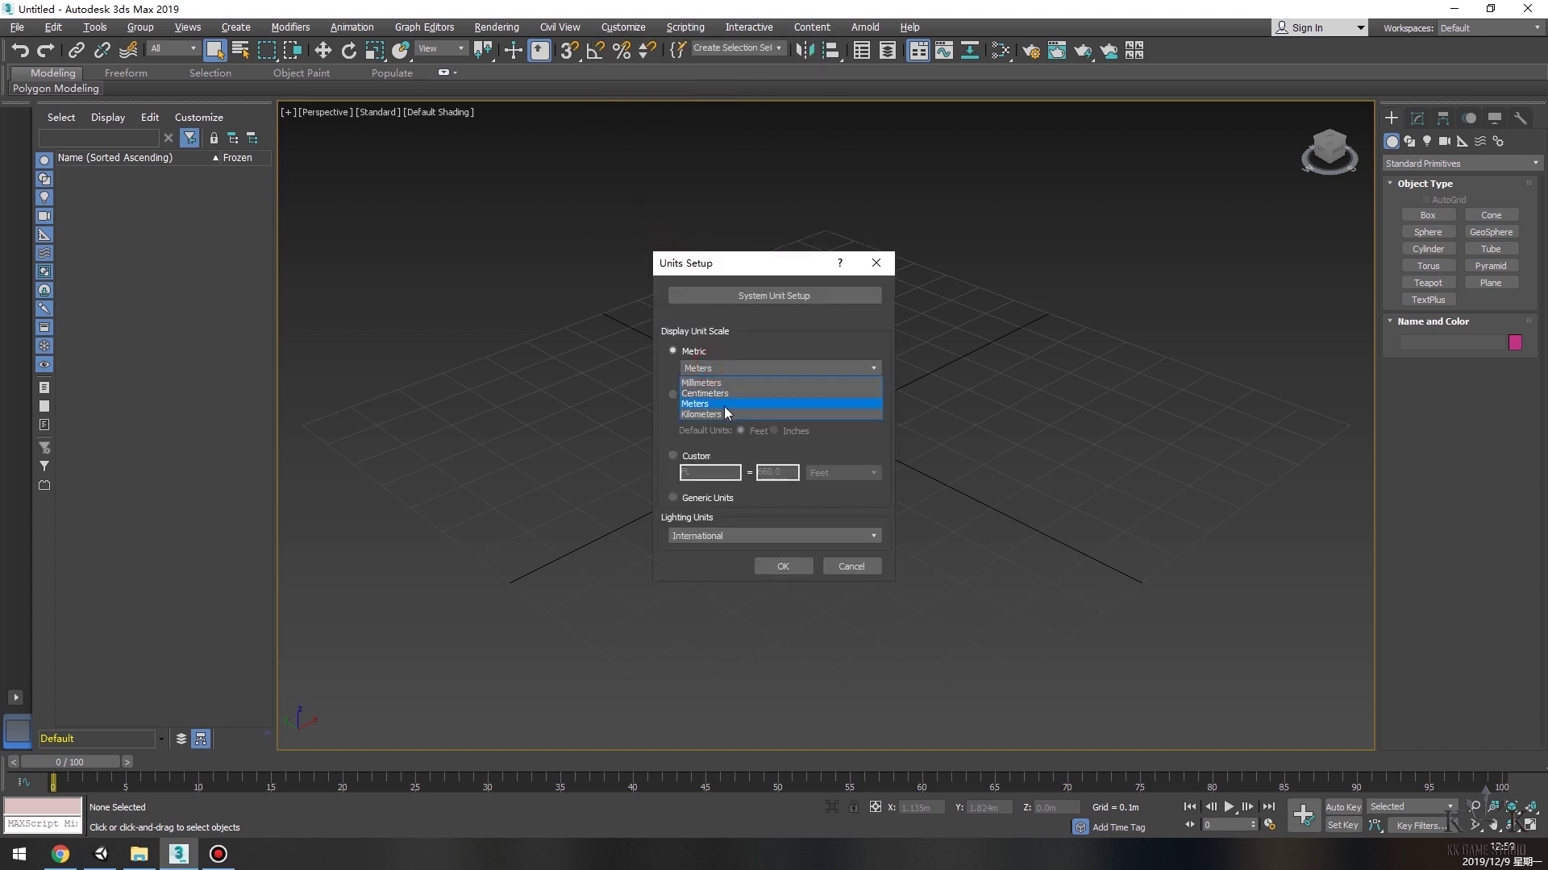
click(724, 404)
click(751, 296)
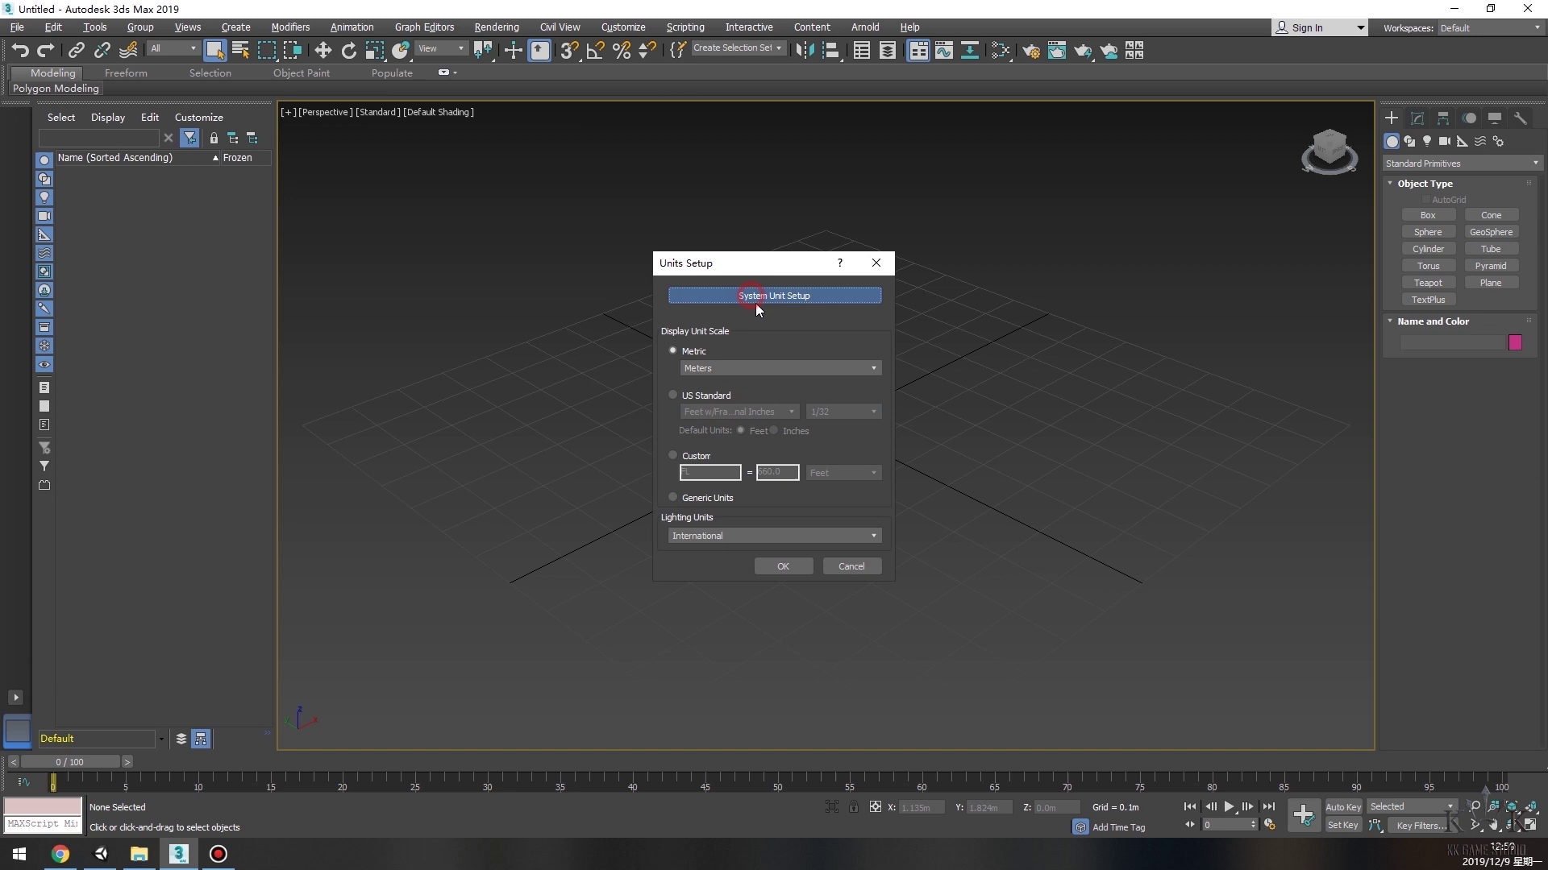
click(828, 370)
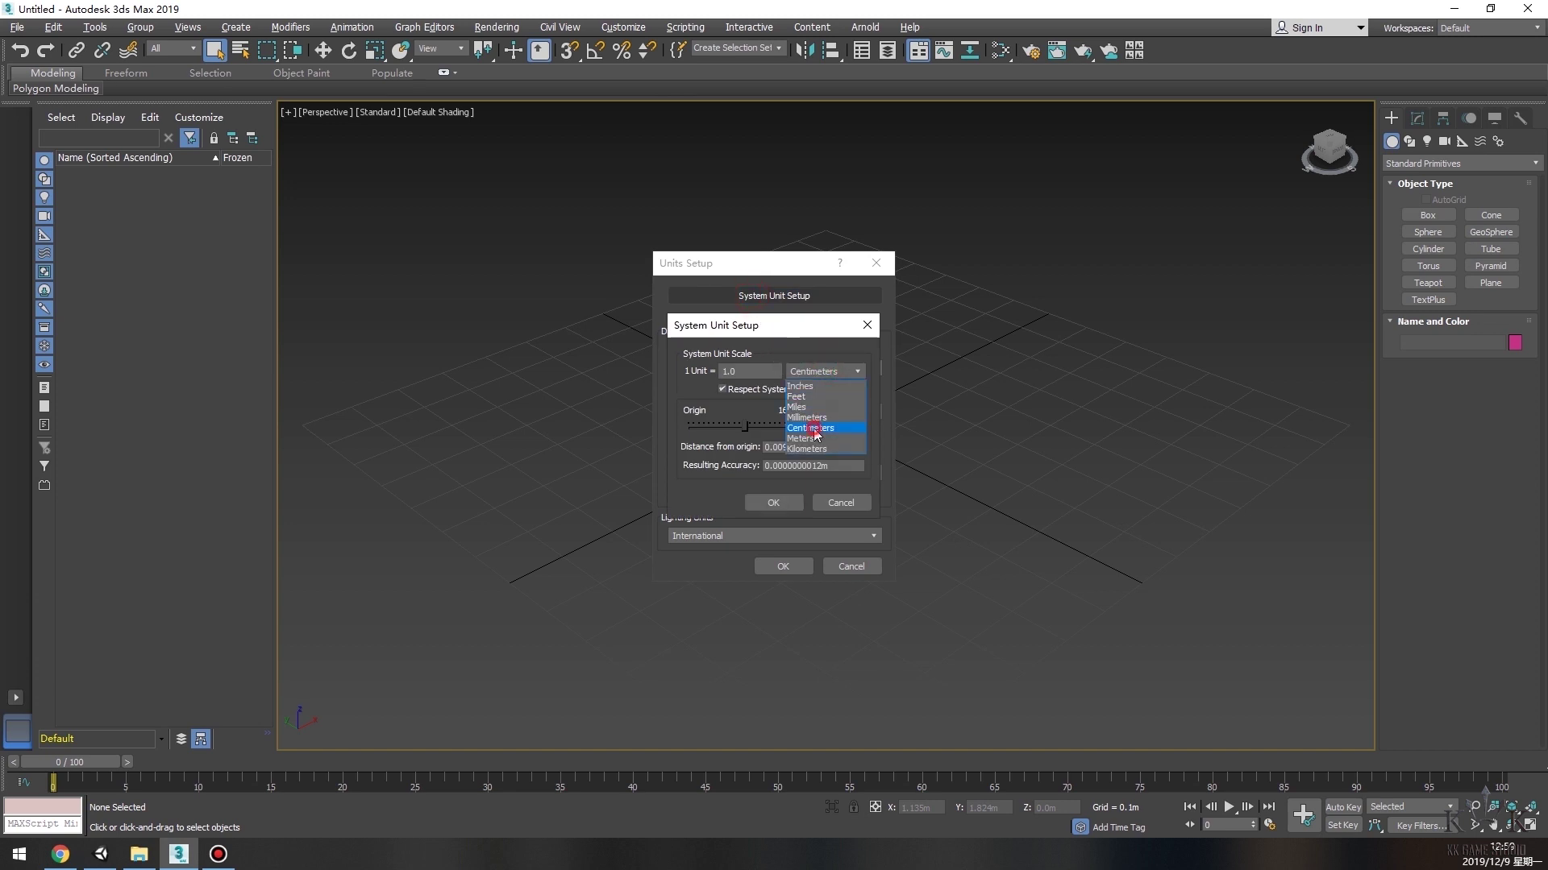
click(775, 503)
click(786, 563)
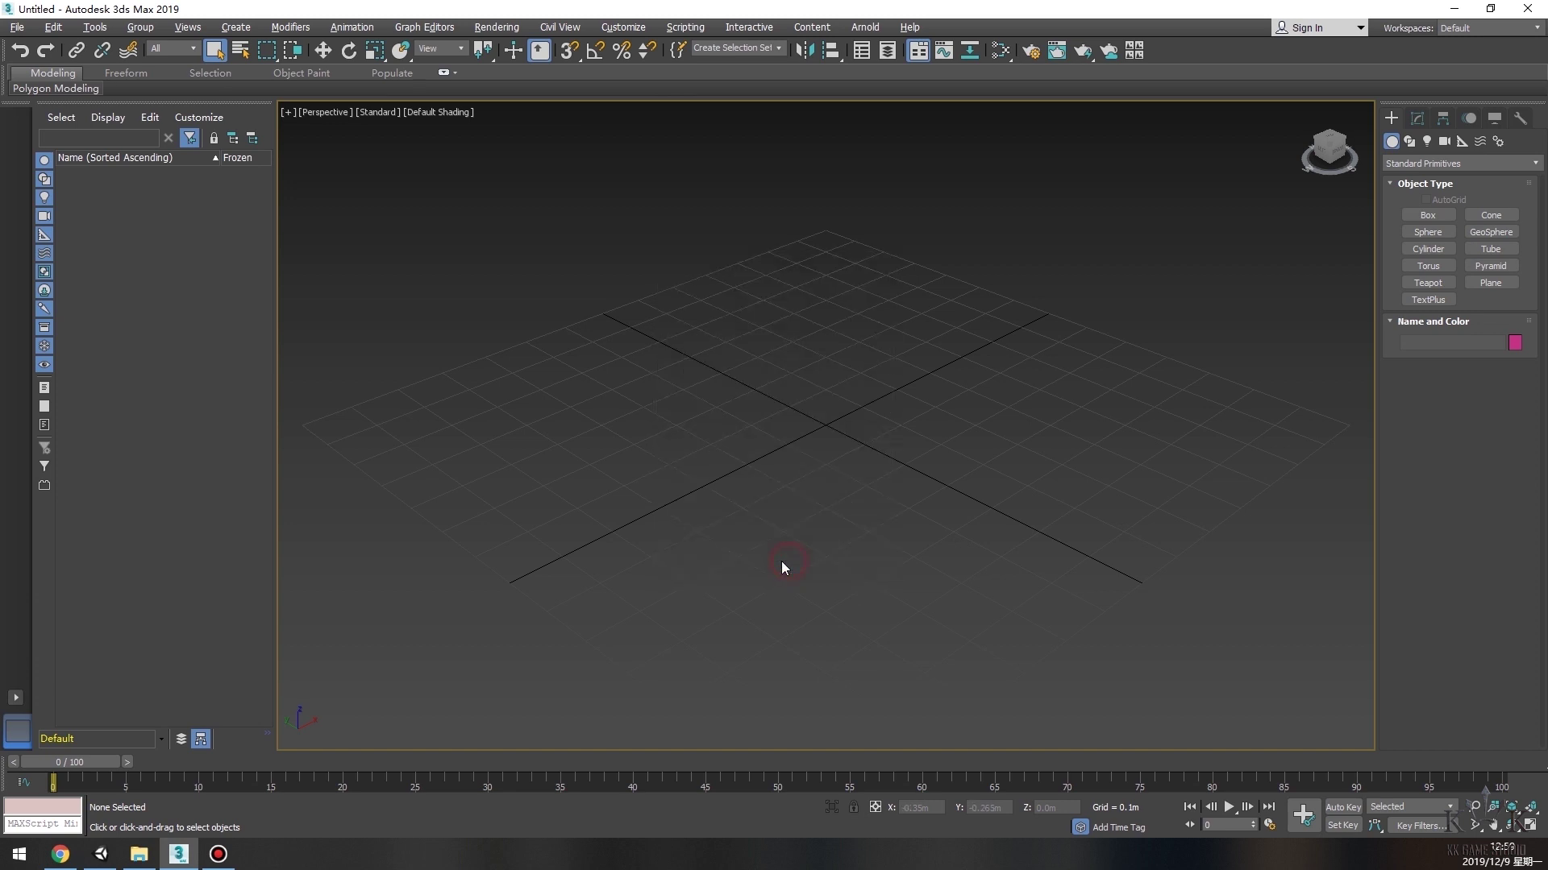
Switch to Unity, open Resources/Model/MapSoldiers, and bring its first soldier model into the 3ds Max scene.
click(97, 774)
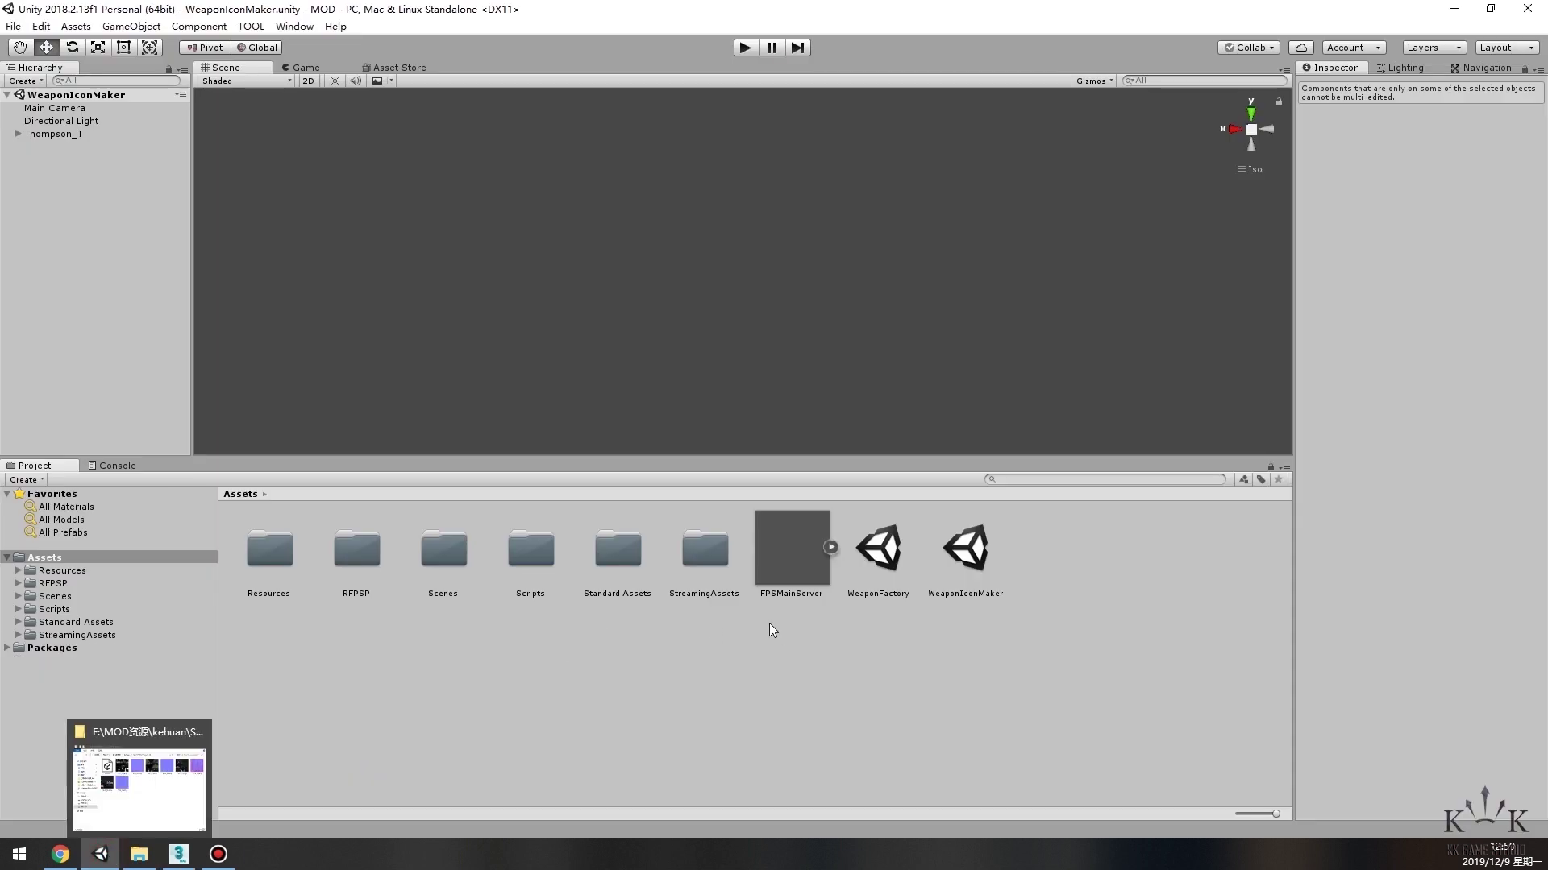
click(17, 571)
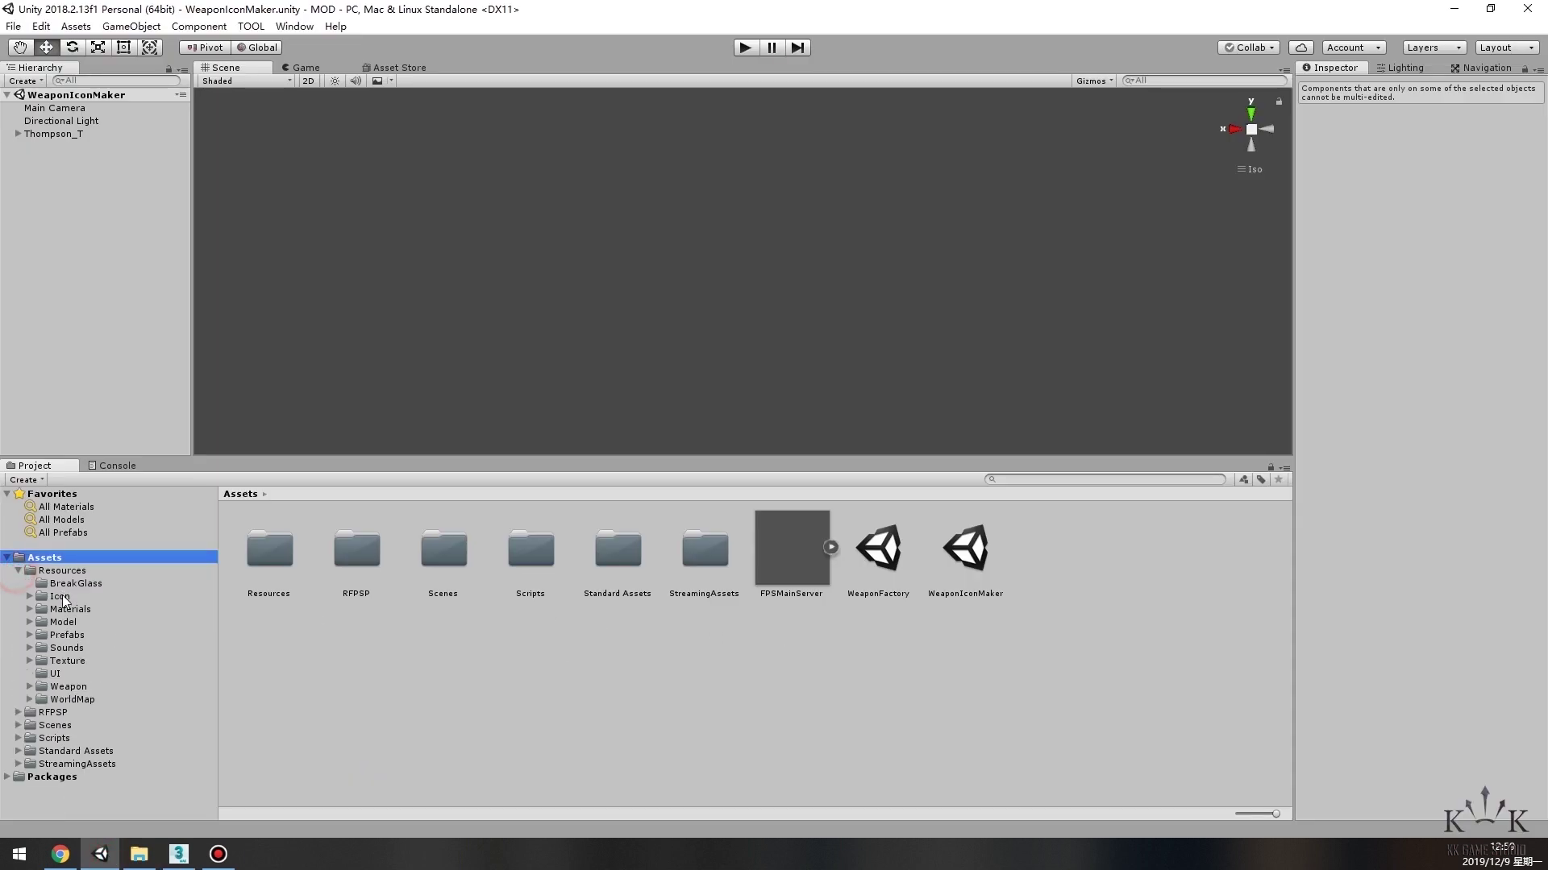
click(30, 622)
click(108, 673)
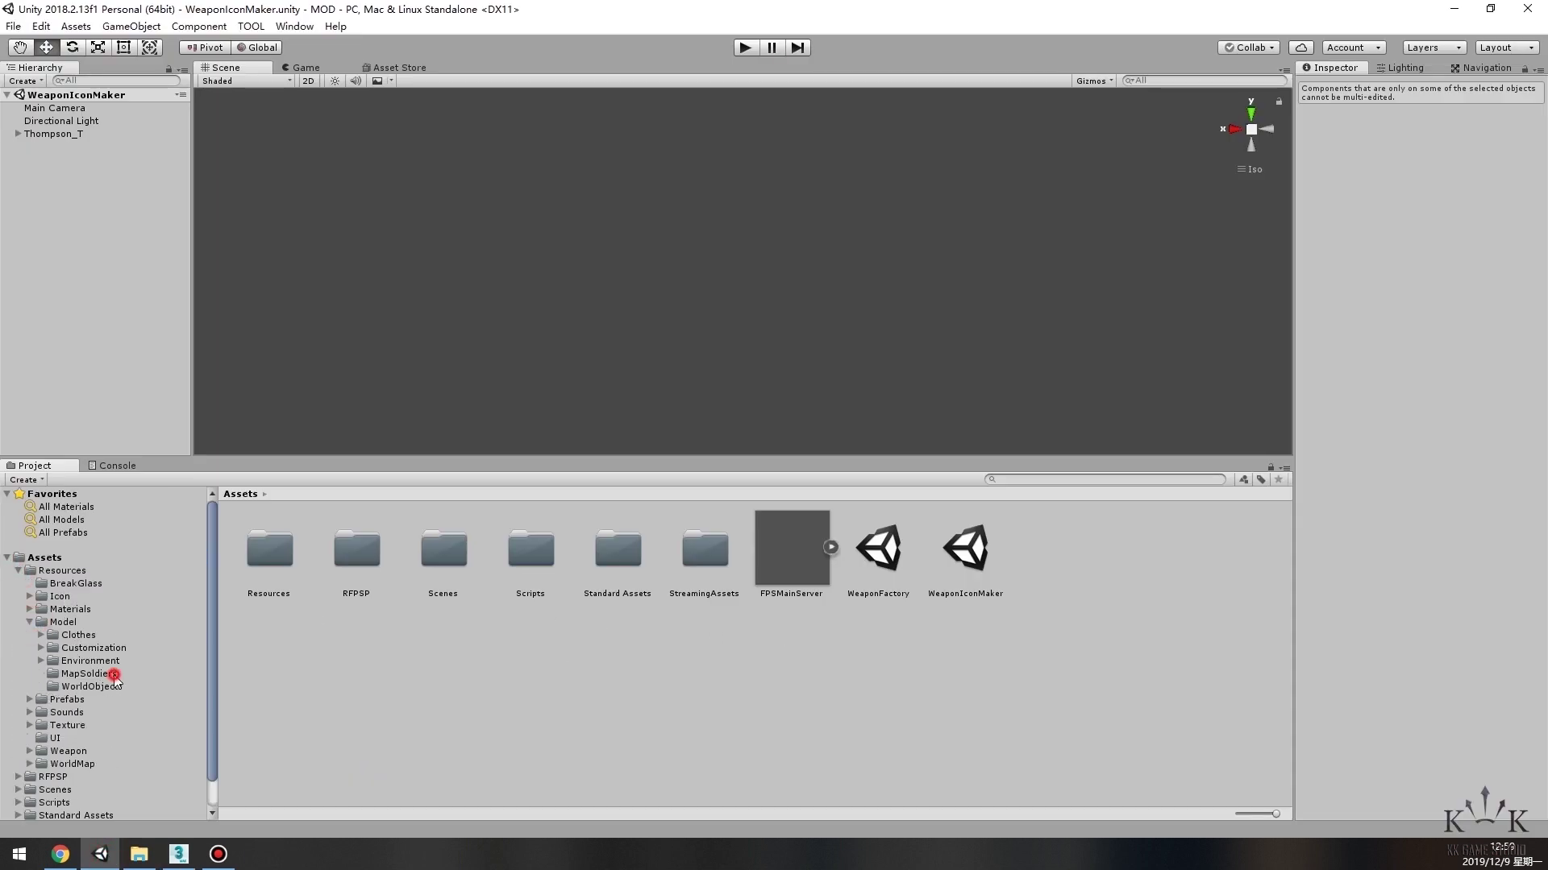
drag(271, 552, 962, 290)
drag(1228, 50, 784, 363)
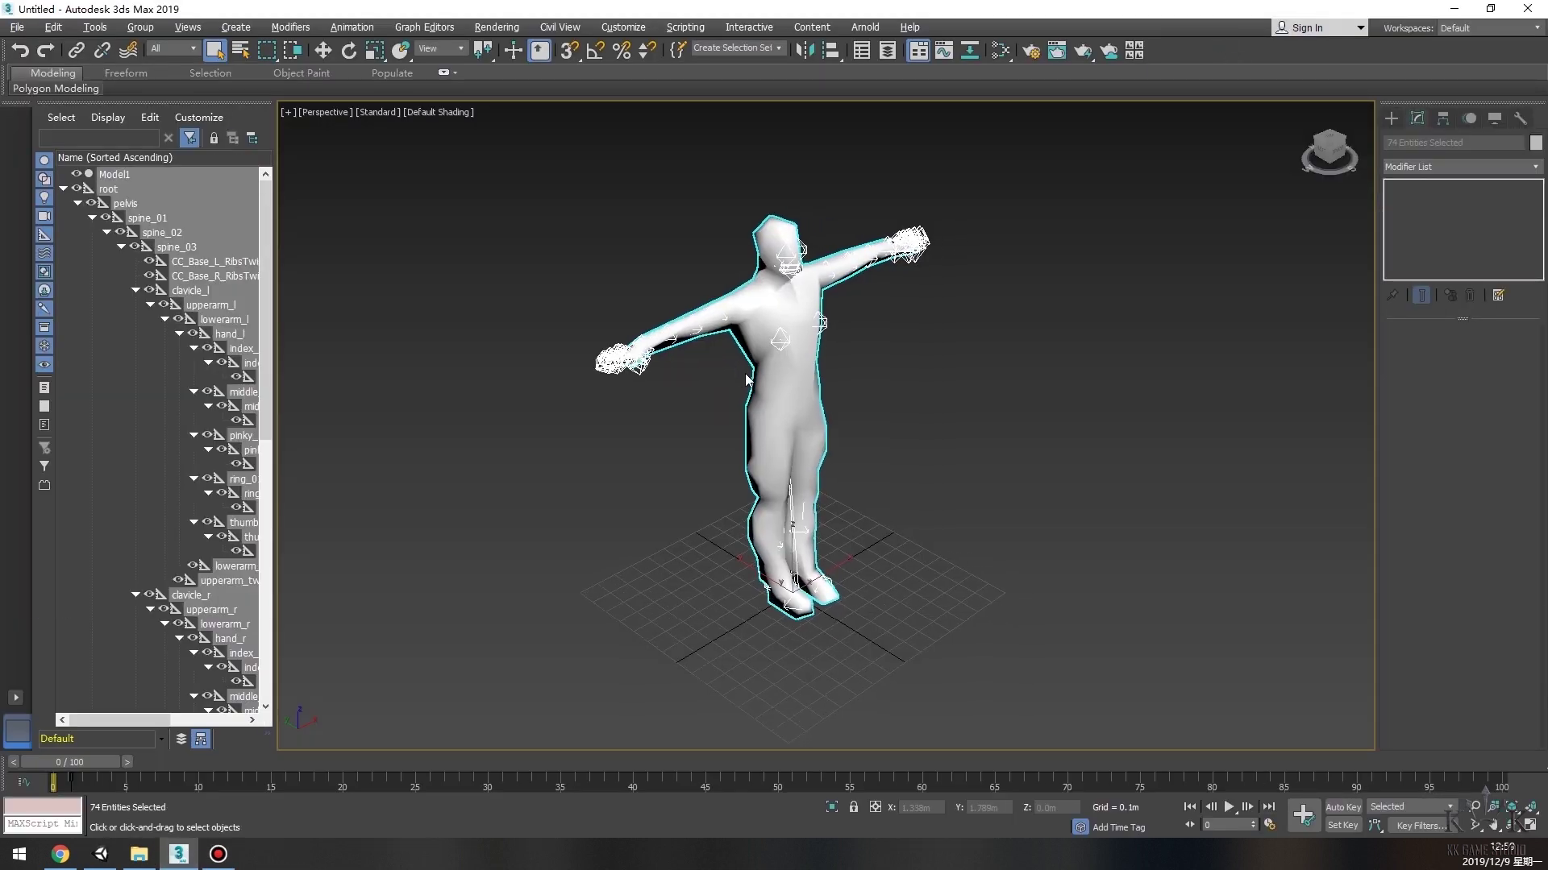
Delete the imported soldier's Model1 mesh, keeping only the root bone hierarchy.
alt+middle_drag(842, 446, 812, 437)
key(w)
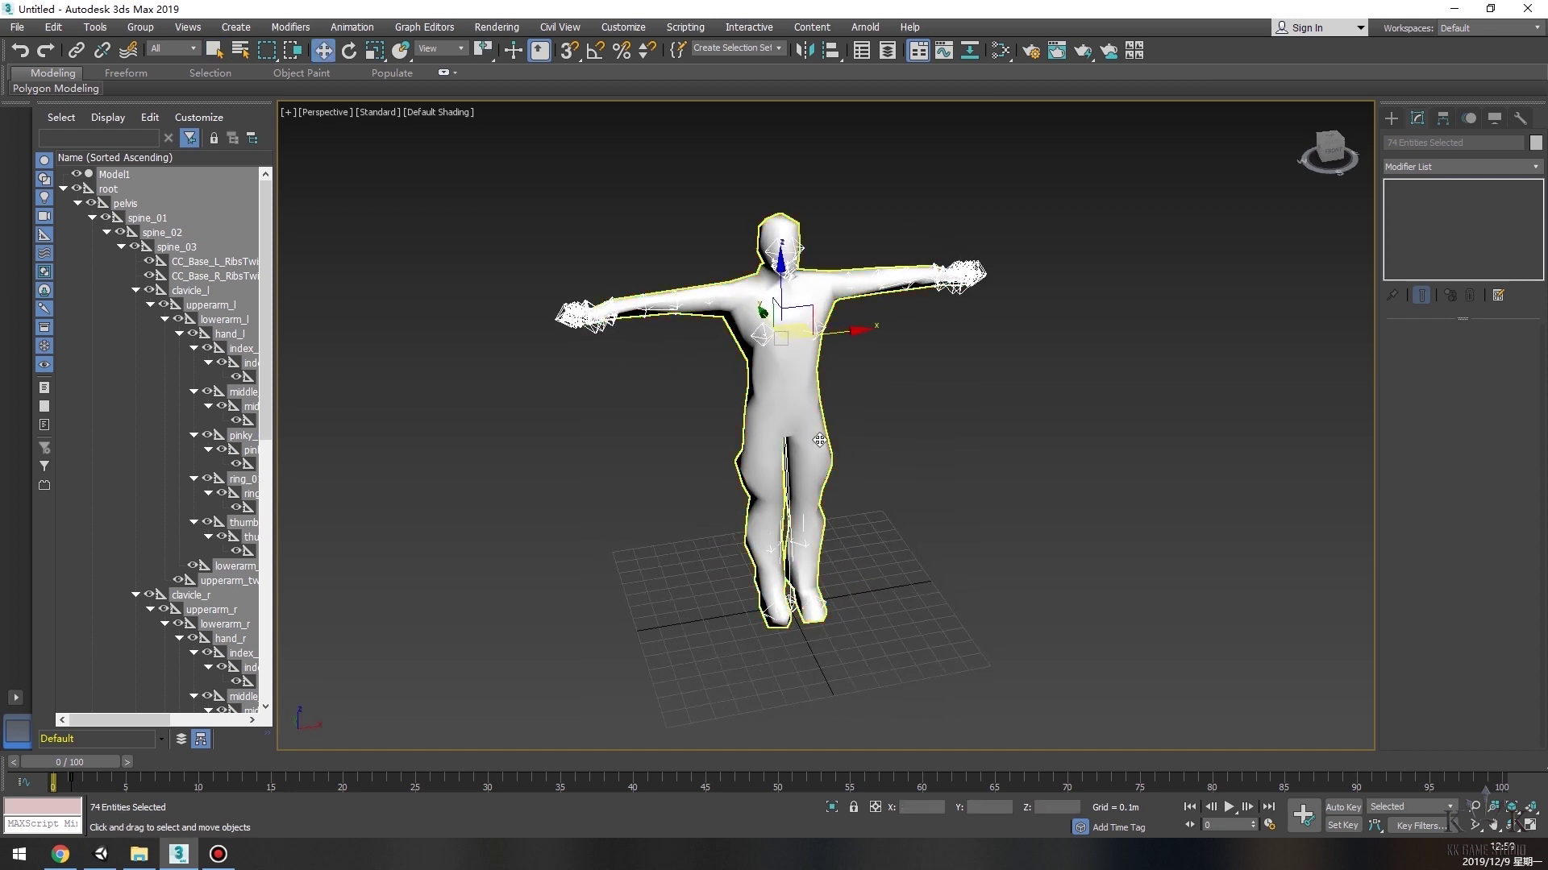
click(933, 459)
click(113, 174)
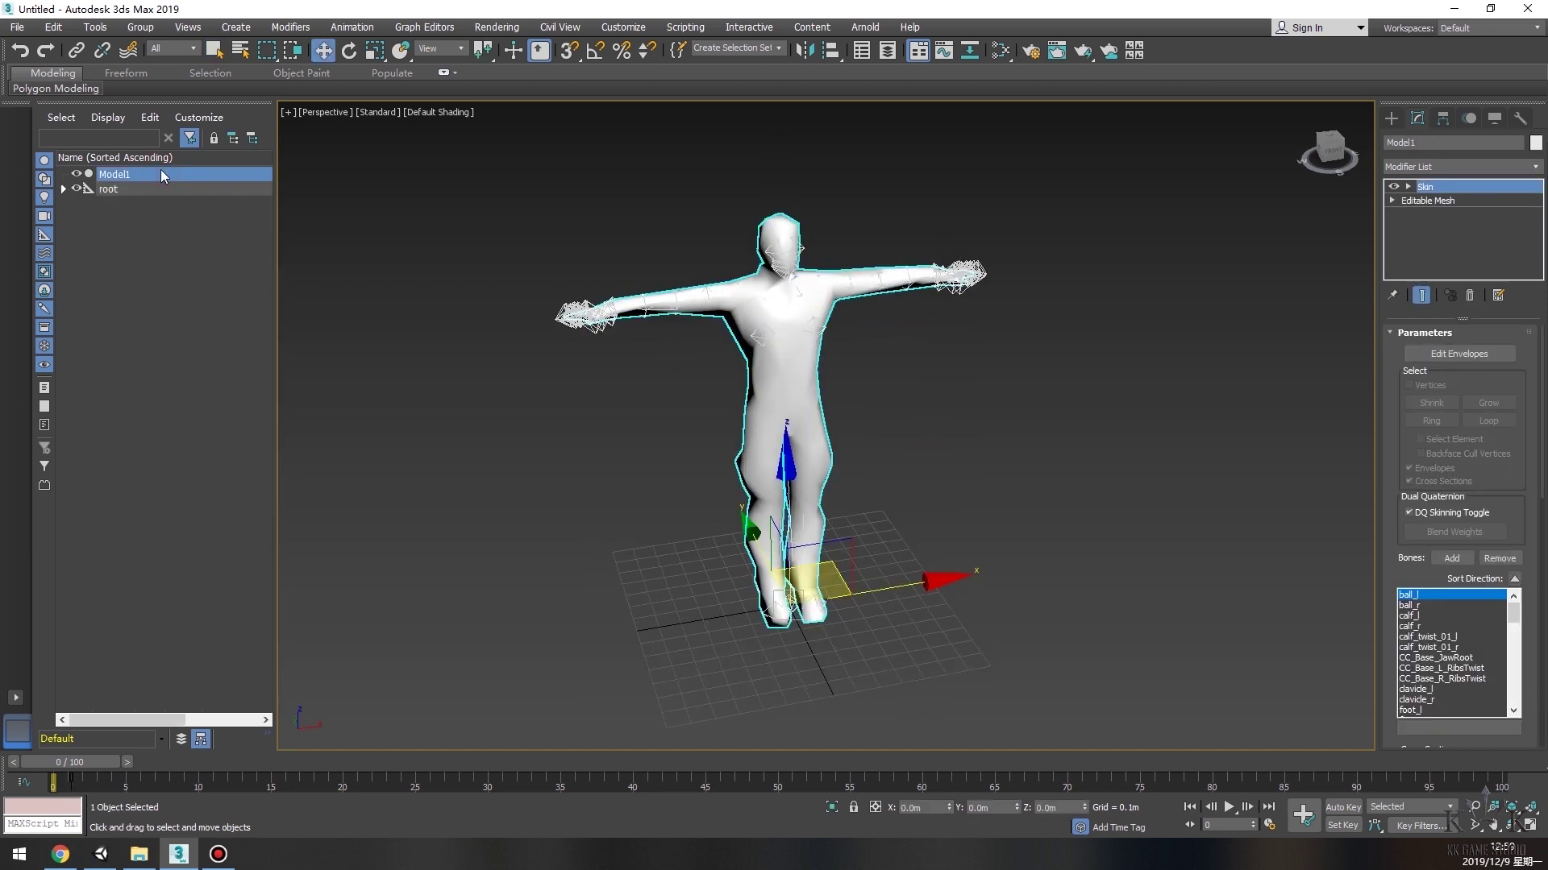
key(Delete)
Import Sci.FBX from the Sci-fi NPC Humaniod folder into the scene with the soldier skeleton.
mouse_move(140, 859)
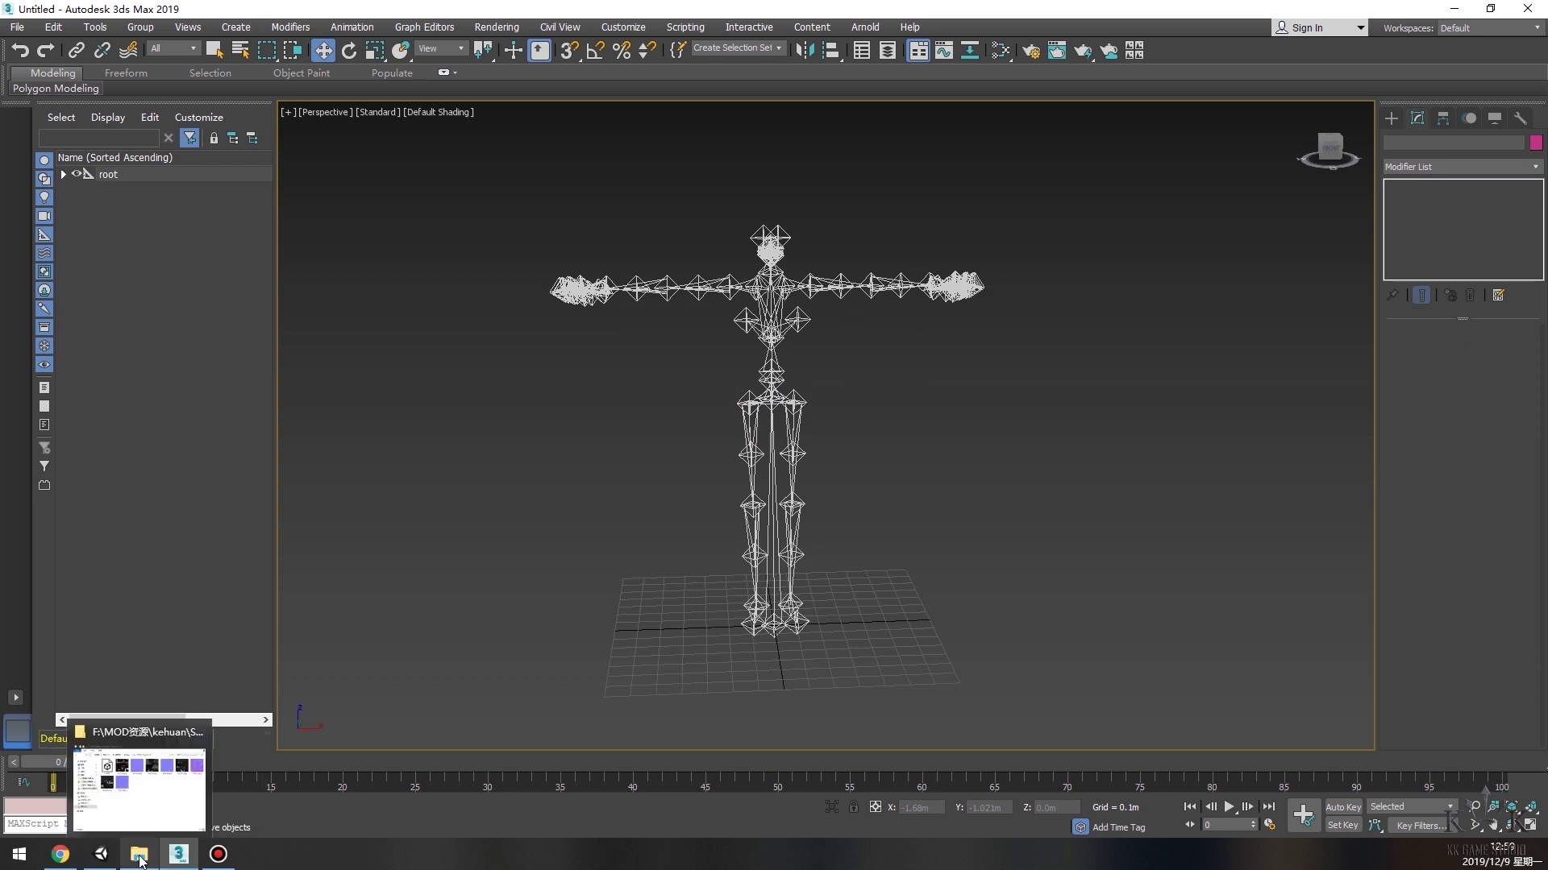
click(144, 808)
drag(407, 439, 729, 291)
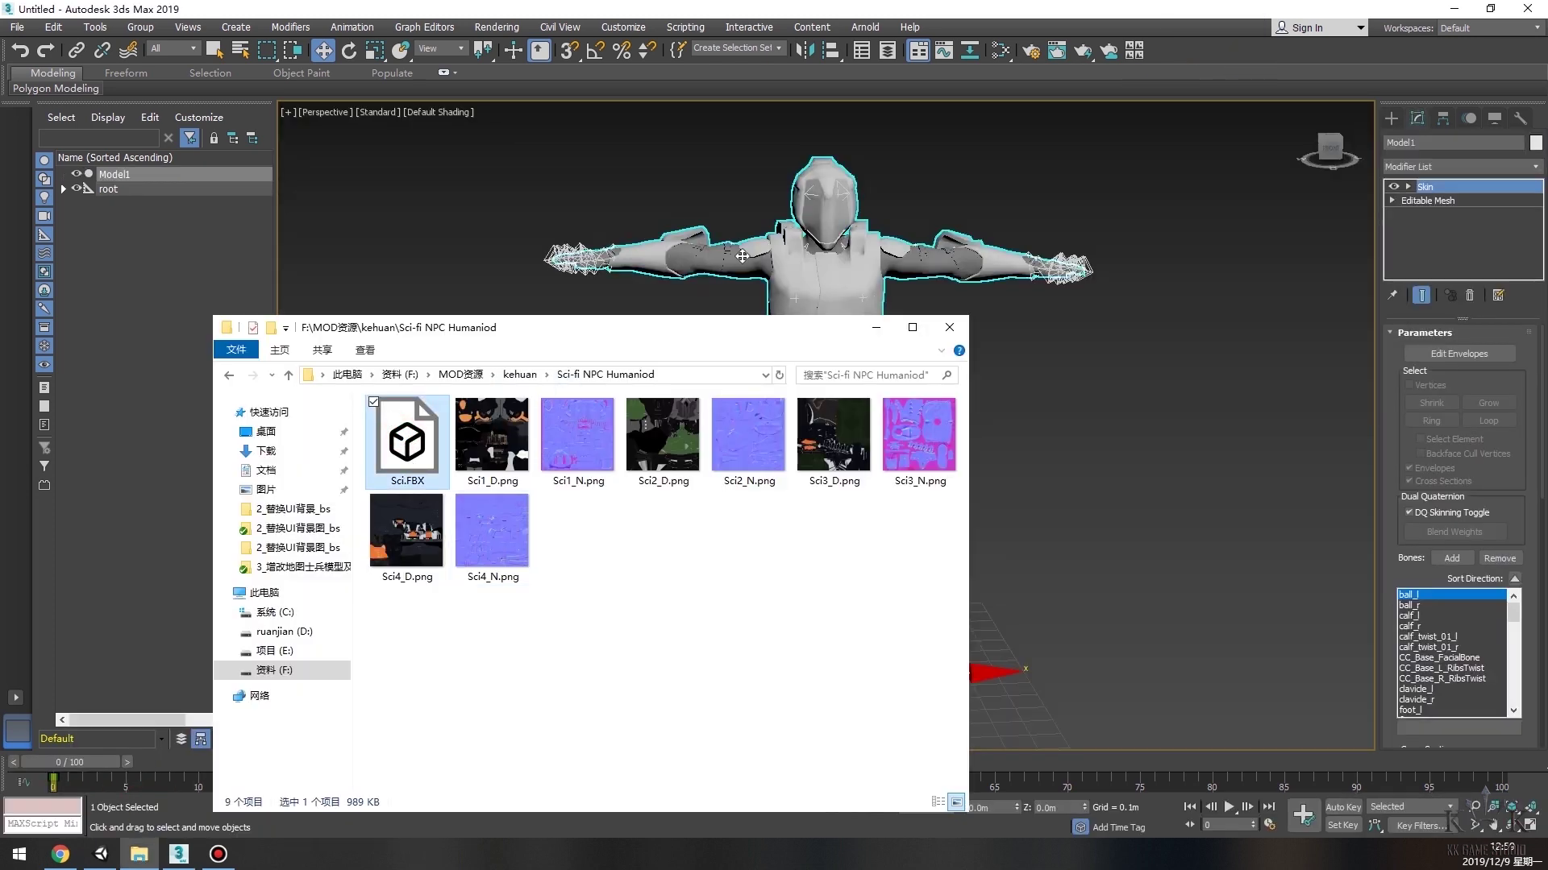
click(723, 254)
scroll(716, 300, down, 3)
mouse_move(727, 319)
alt+middle_down()
mouse_move(1020, 321)
mouse_move(712, 331)
mouse_move(745, 332)
alt+middle_up()
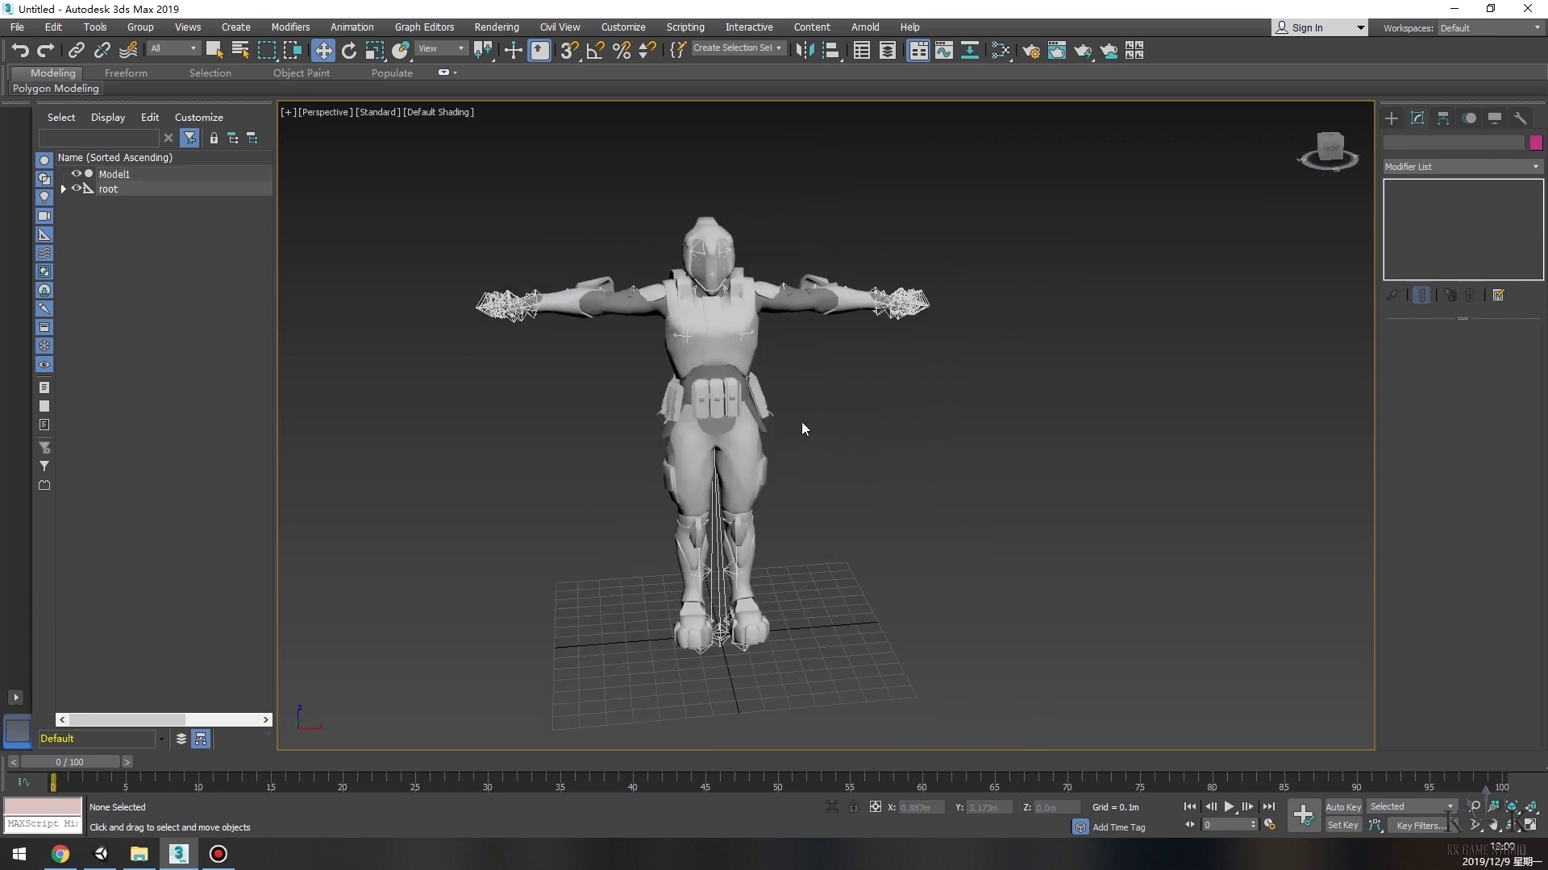
Select the whole character with its skeleton and start exporting it as an FBX file named Sci into the Sci folder.
key(ctrl+a)
click(16, 26)
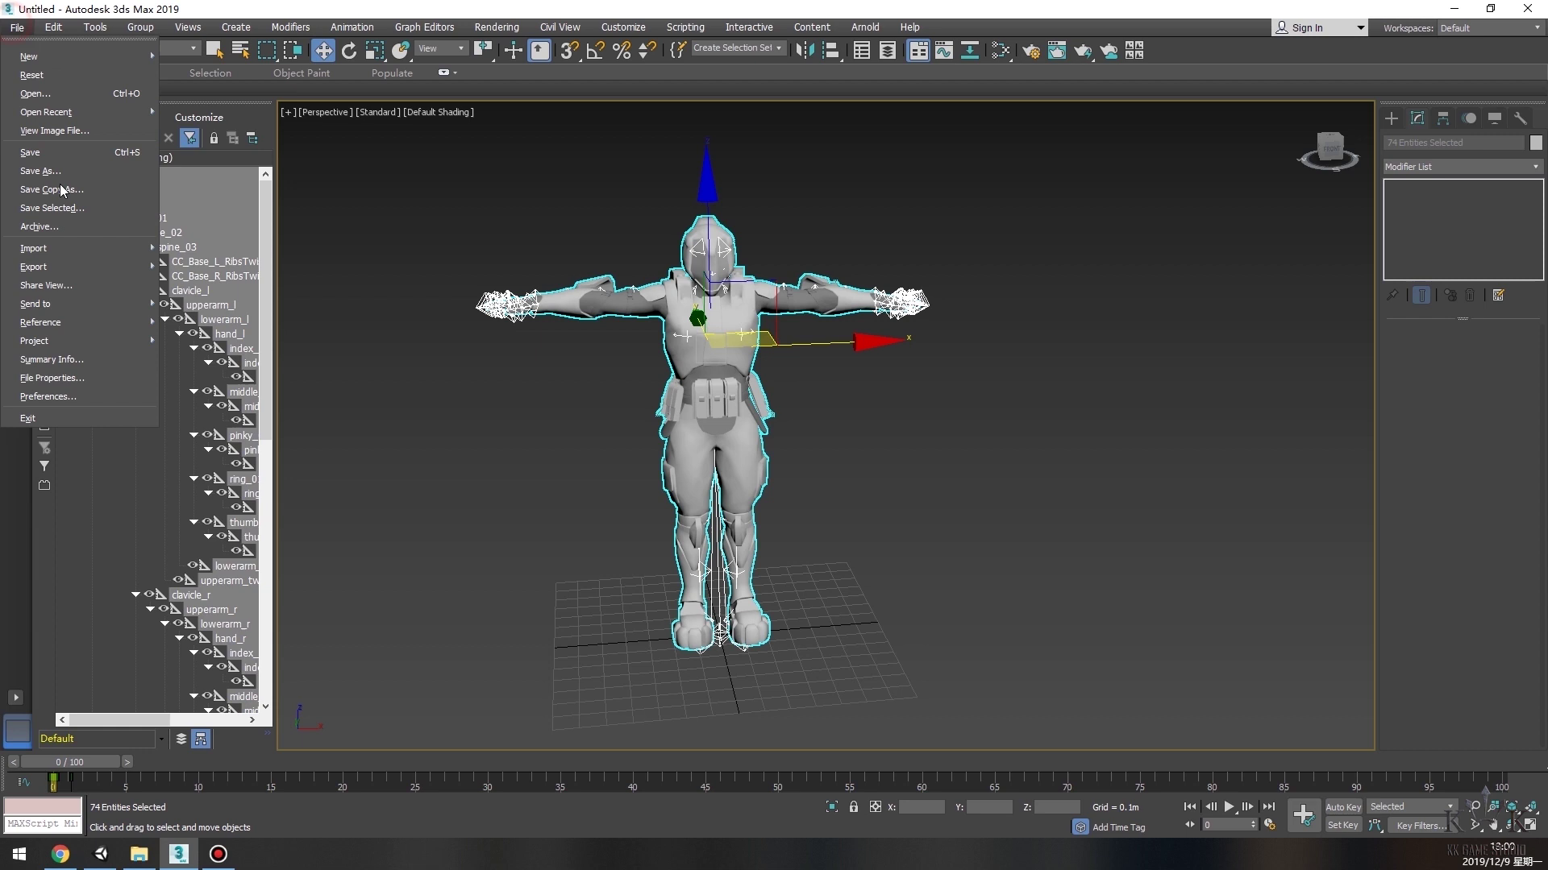
mouse_move(93, 270)
click(213, 296)
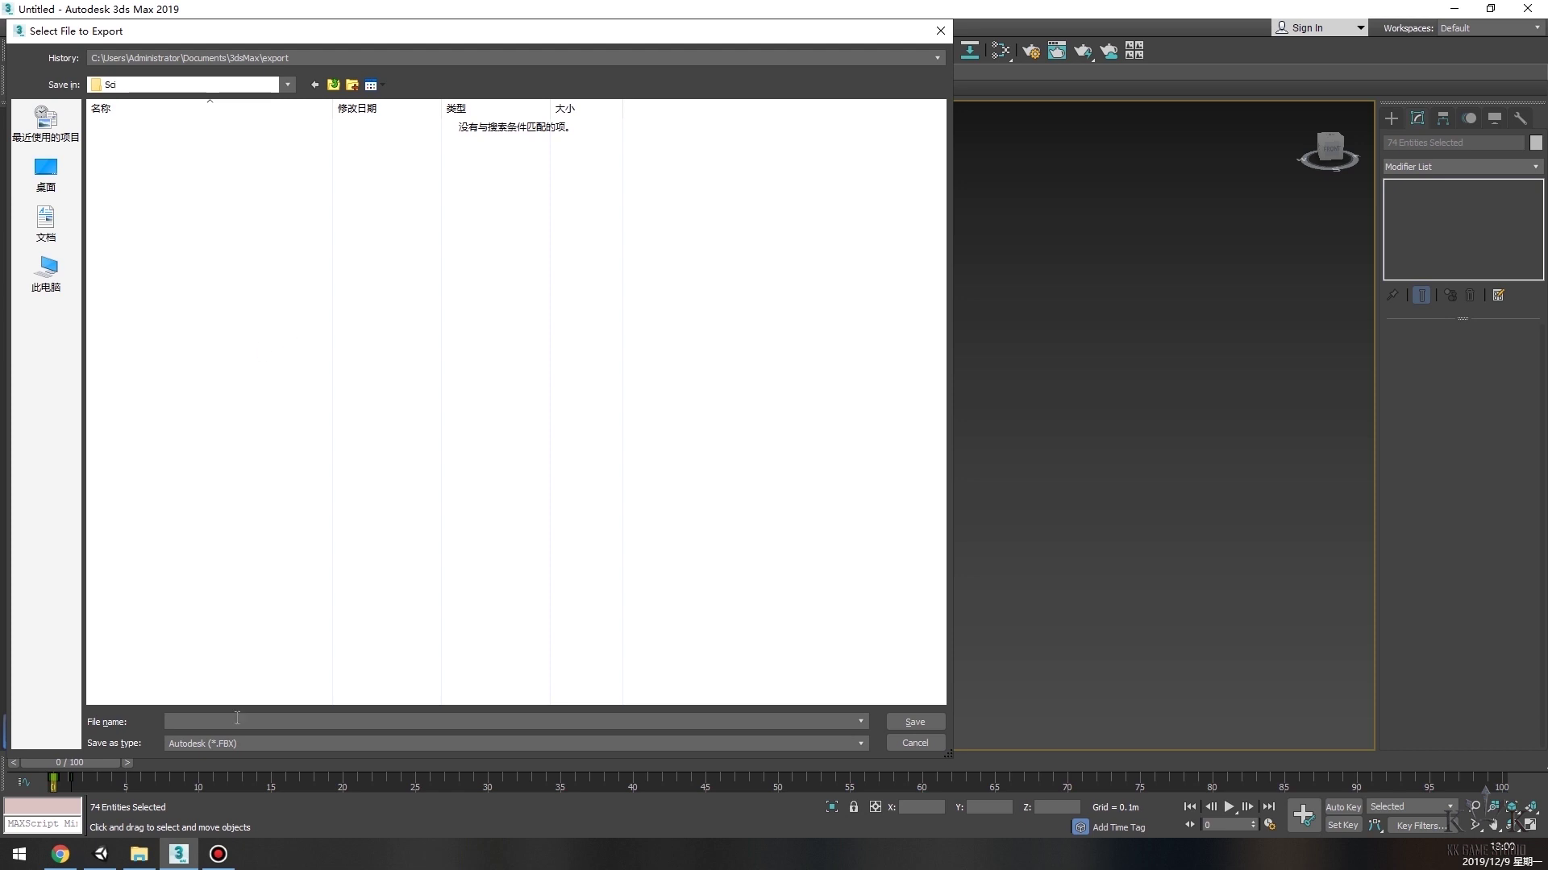
click(913, 721)
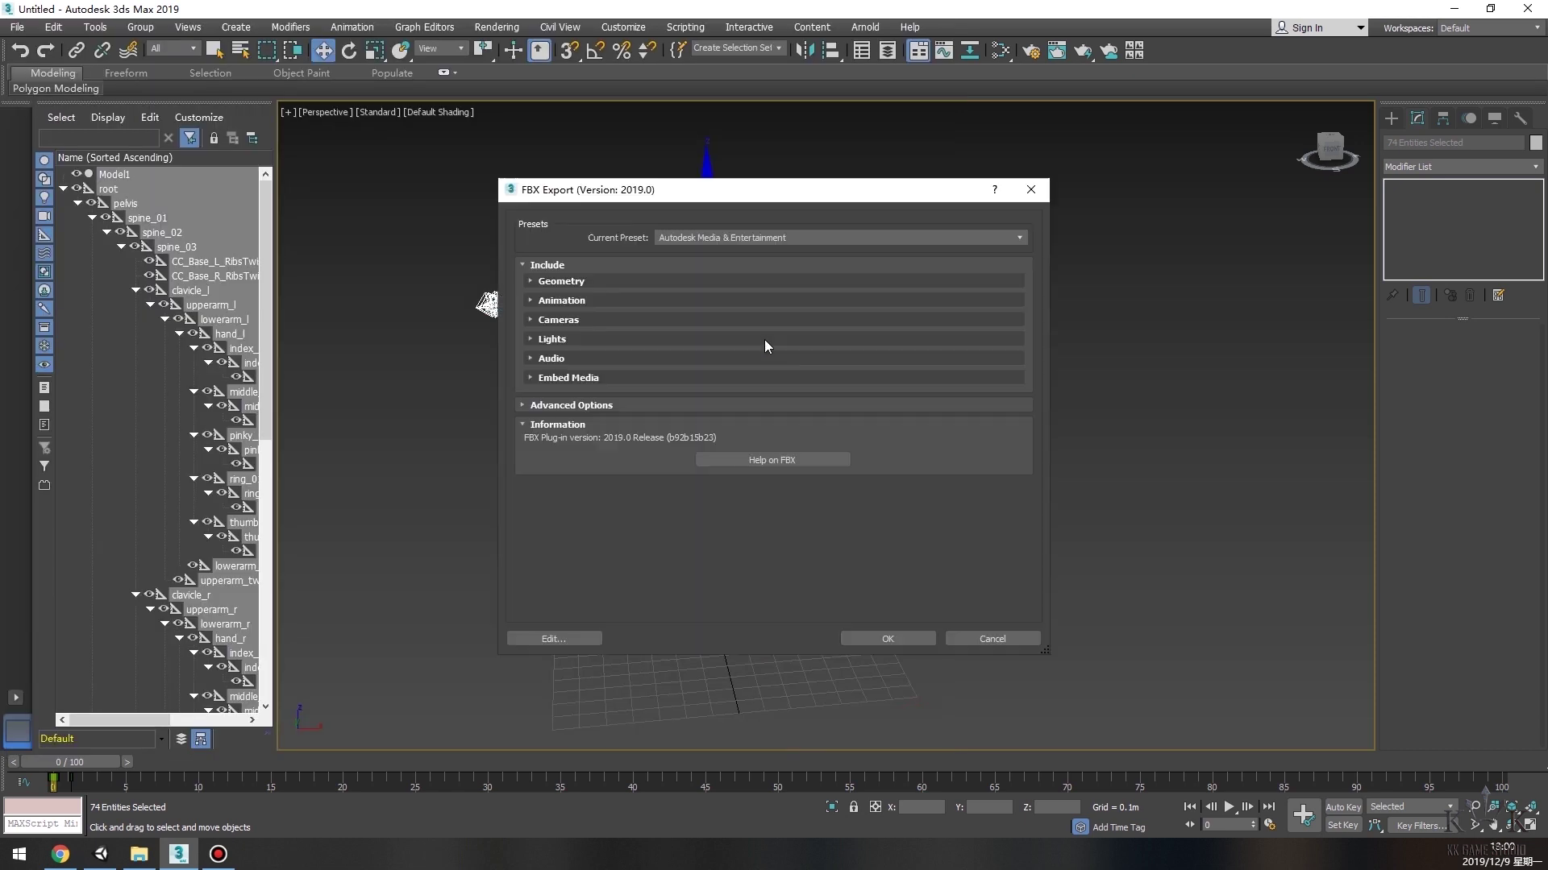
Enable only Smoothing Groups for the exported geometry and go through the animation, camera and light options.
click(730, 280)
click(789, 297)
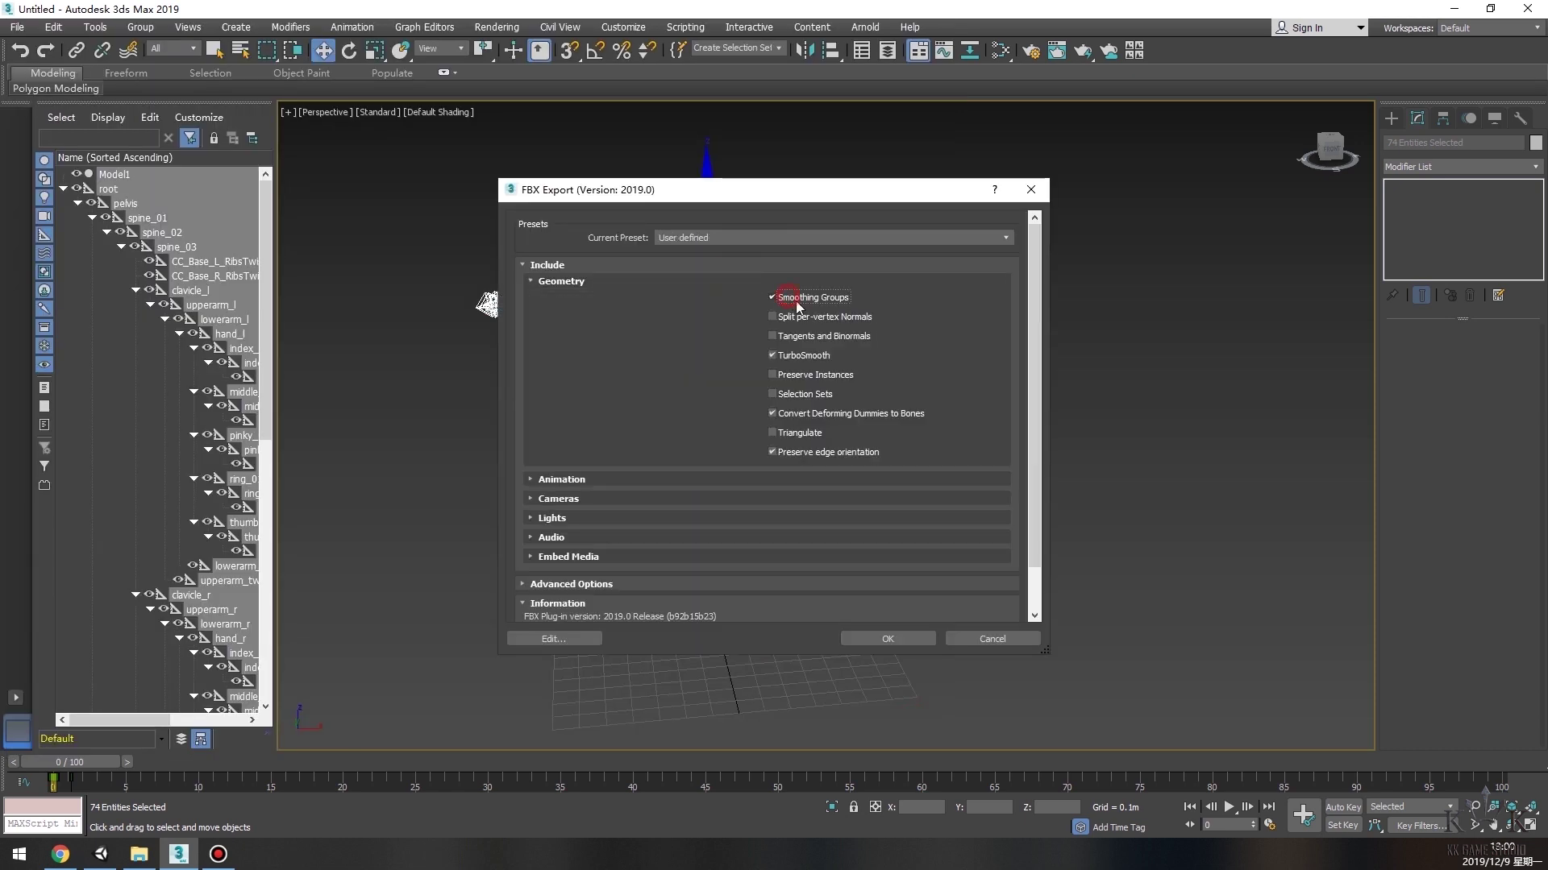
click(637, 479)
click(570, 495)
click(641, 477)
scroll(649, 472, down, 1)
click(667, 449)
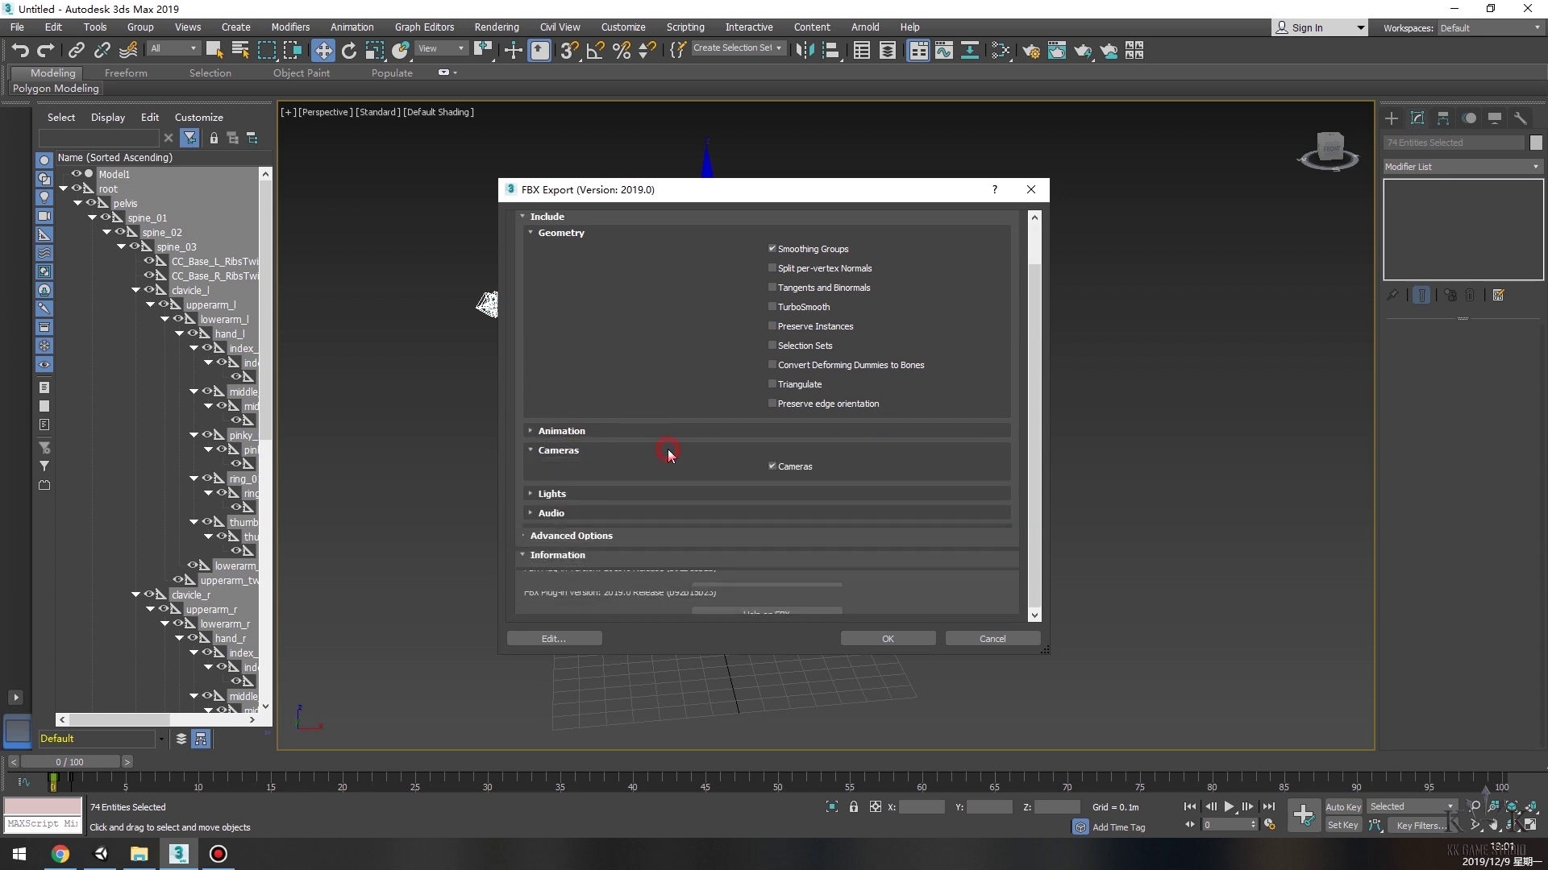
click(783, 466)
click(783, 448)
click(769, 468)
click(779, 487)
click(783, 464)
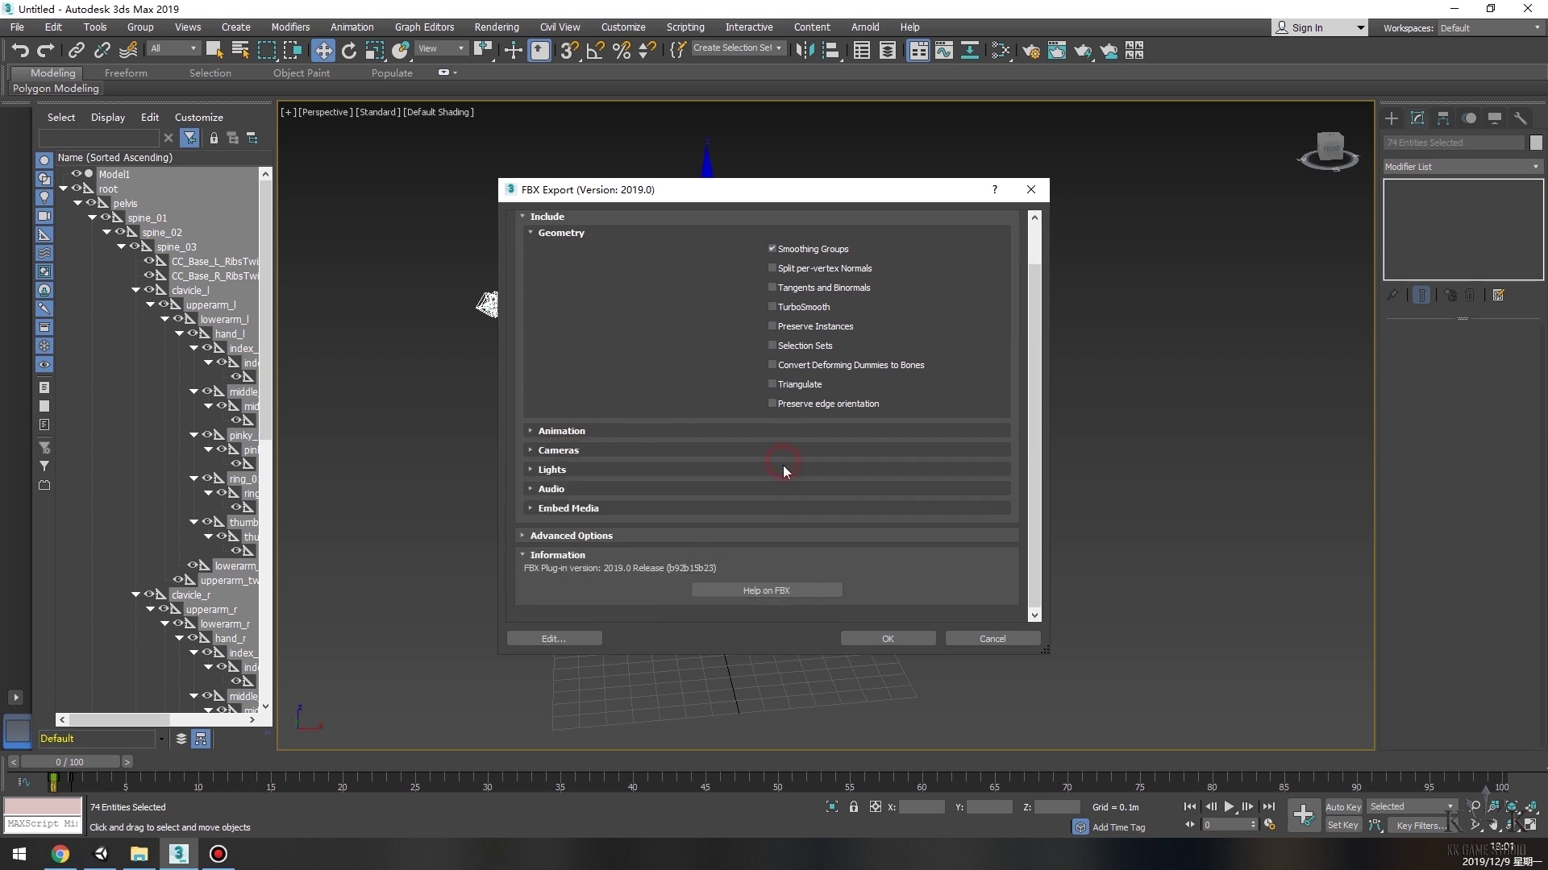
Set the FBX export's up axis to Y-up and complete the export.
click(779, 534)
click(760, 496)
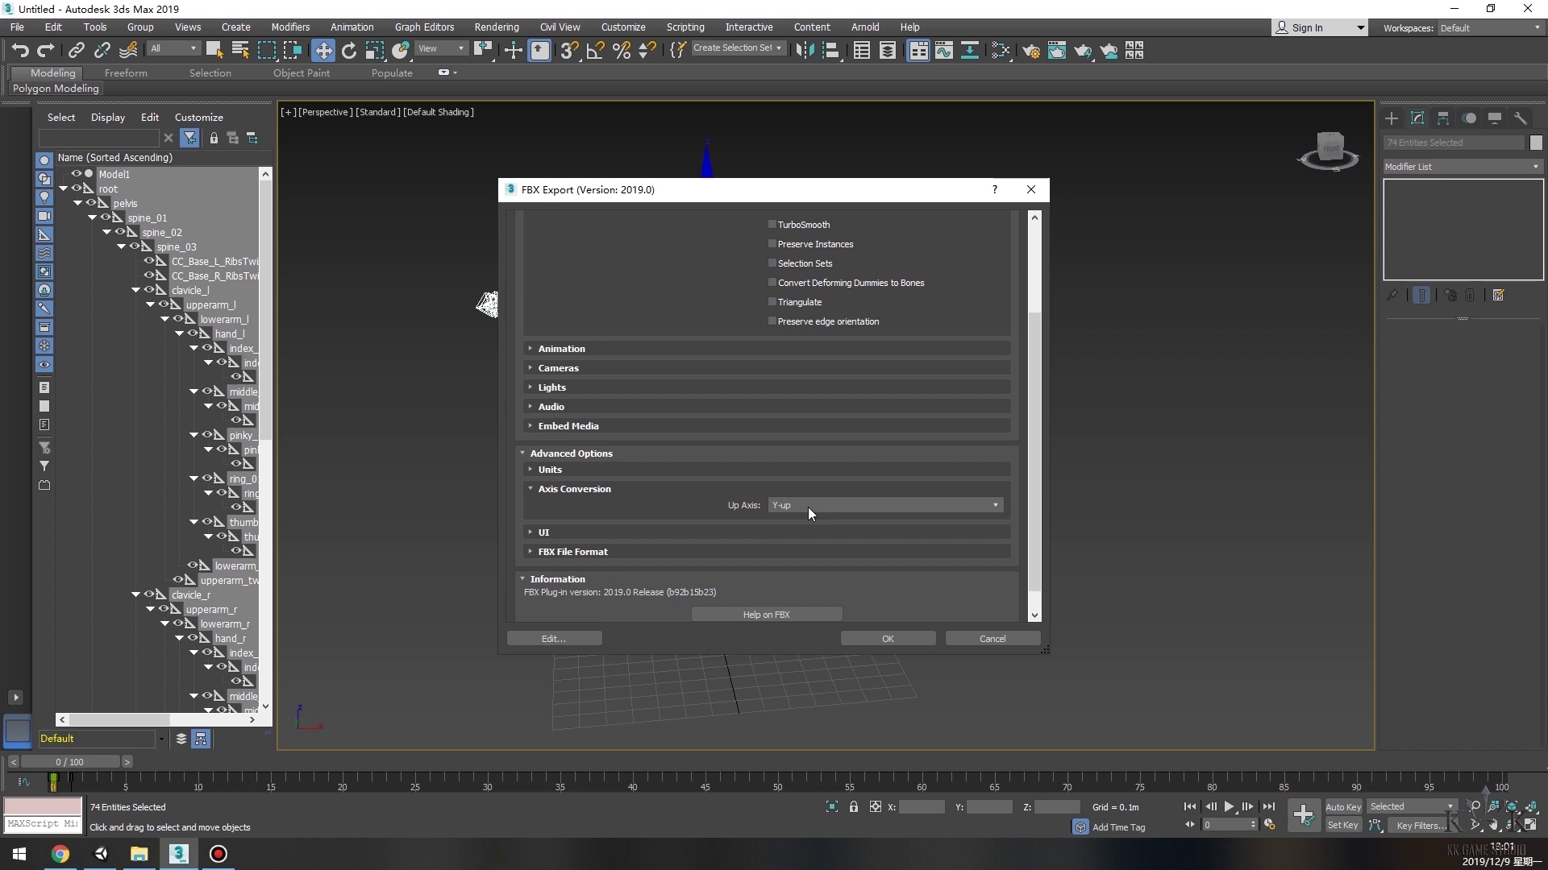
click(808, 506)
click(806, 530)
click(887, 637)
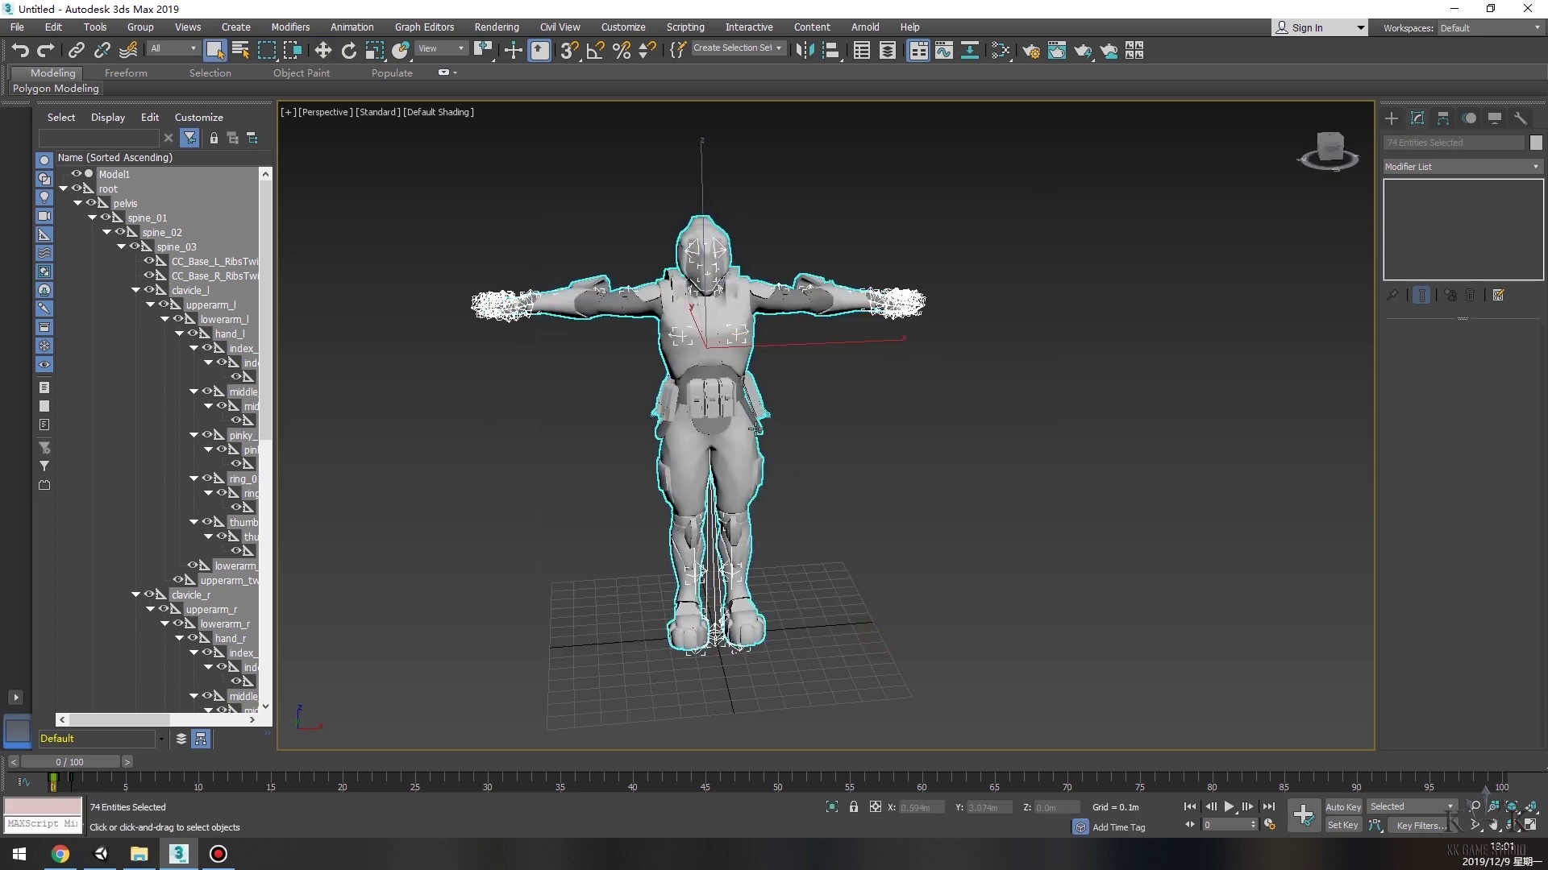
key(w)
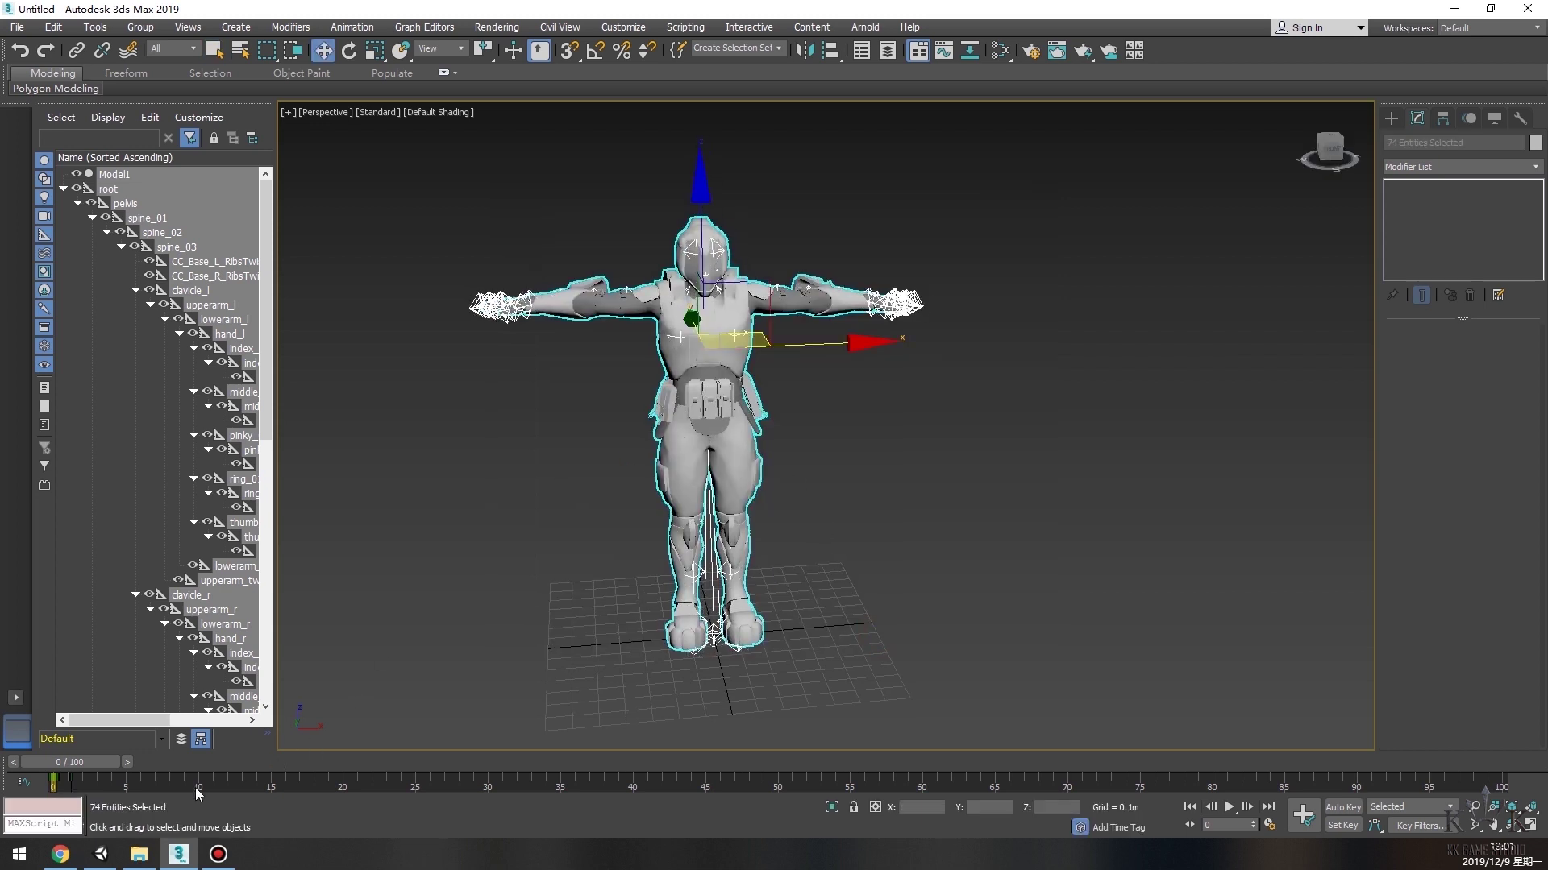
Switch to Unity and import the exported Sci.FBX into the Resources/Model/MapSoldiers folder.
click(101, 854)
drag(705, 457, 705, 375)
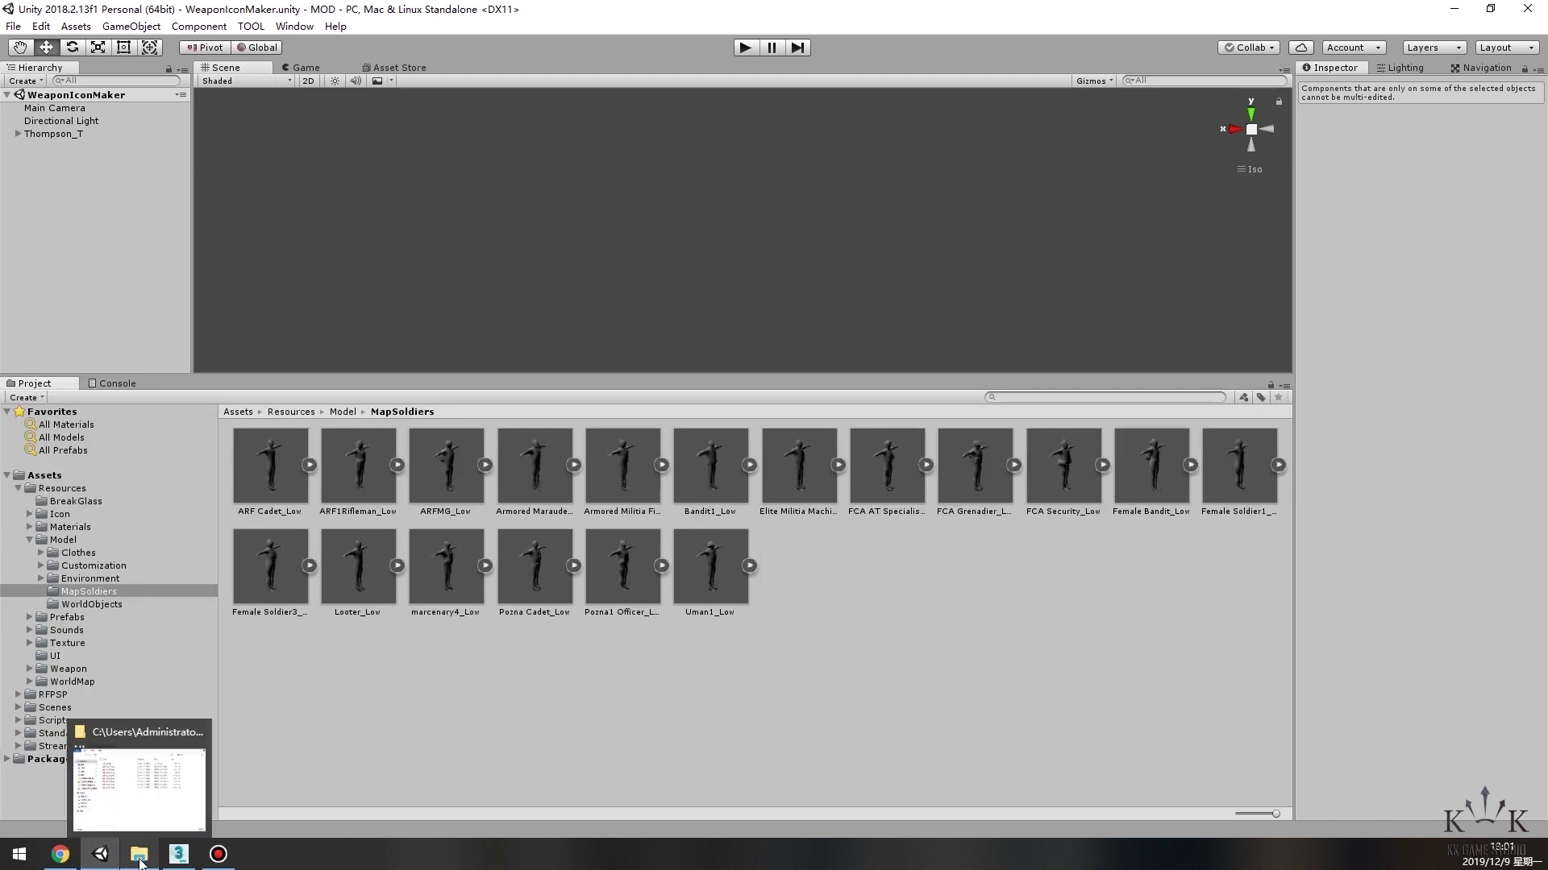
click(156, 743)
click(449, 386)
drag(522, 395, 1174, 649)
Place the imported Sci model in the WeaponIconMaker scene's hierarchy.
click(713, 571)
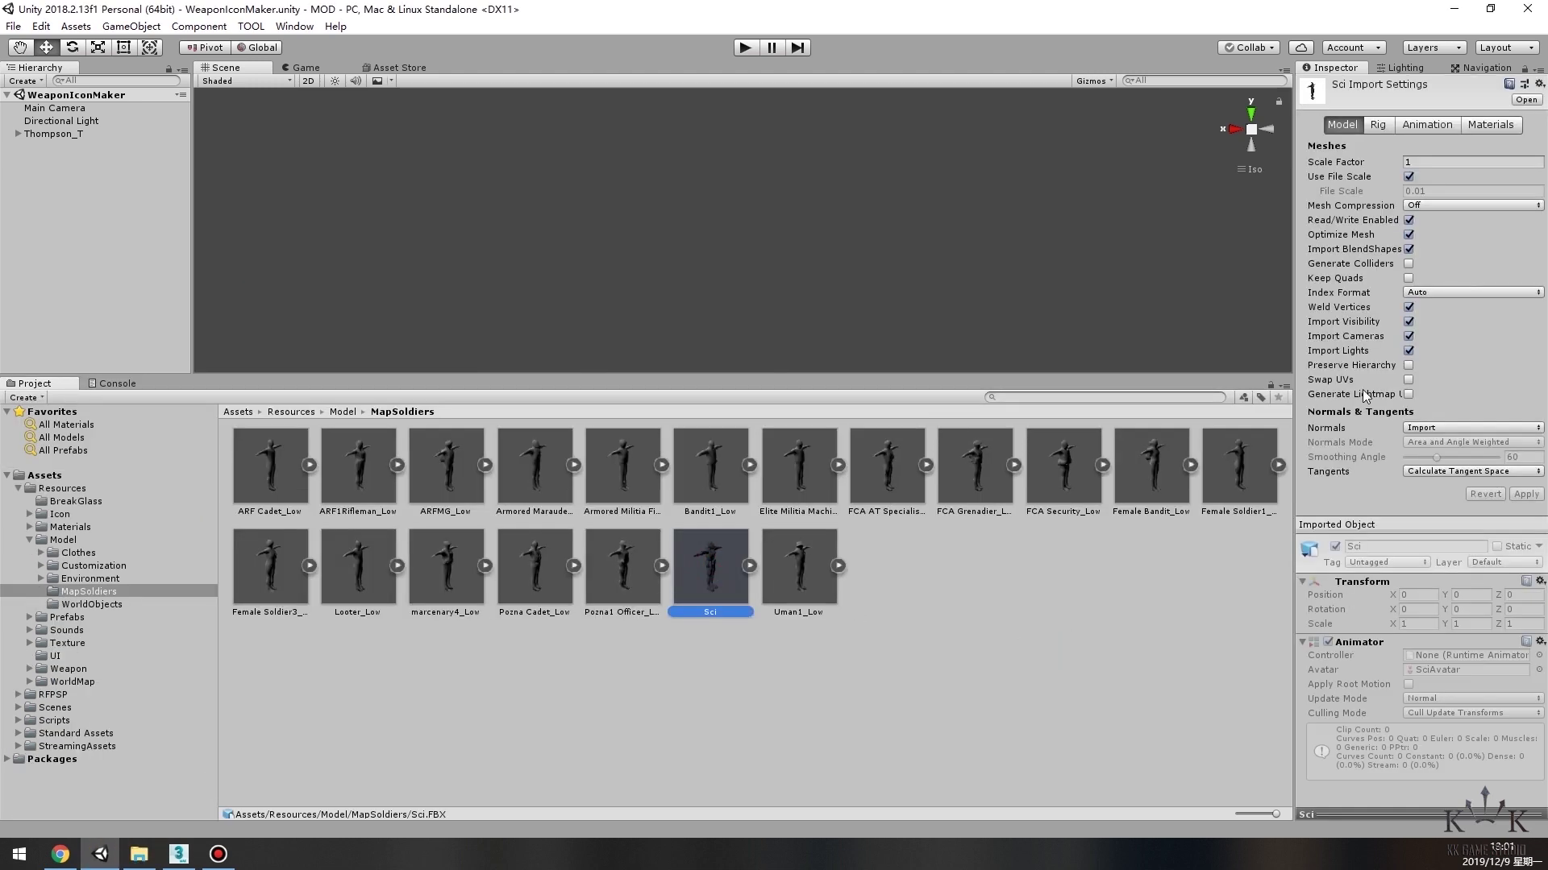
drag(694, 612, 92, 260)
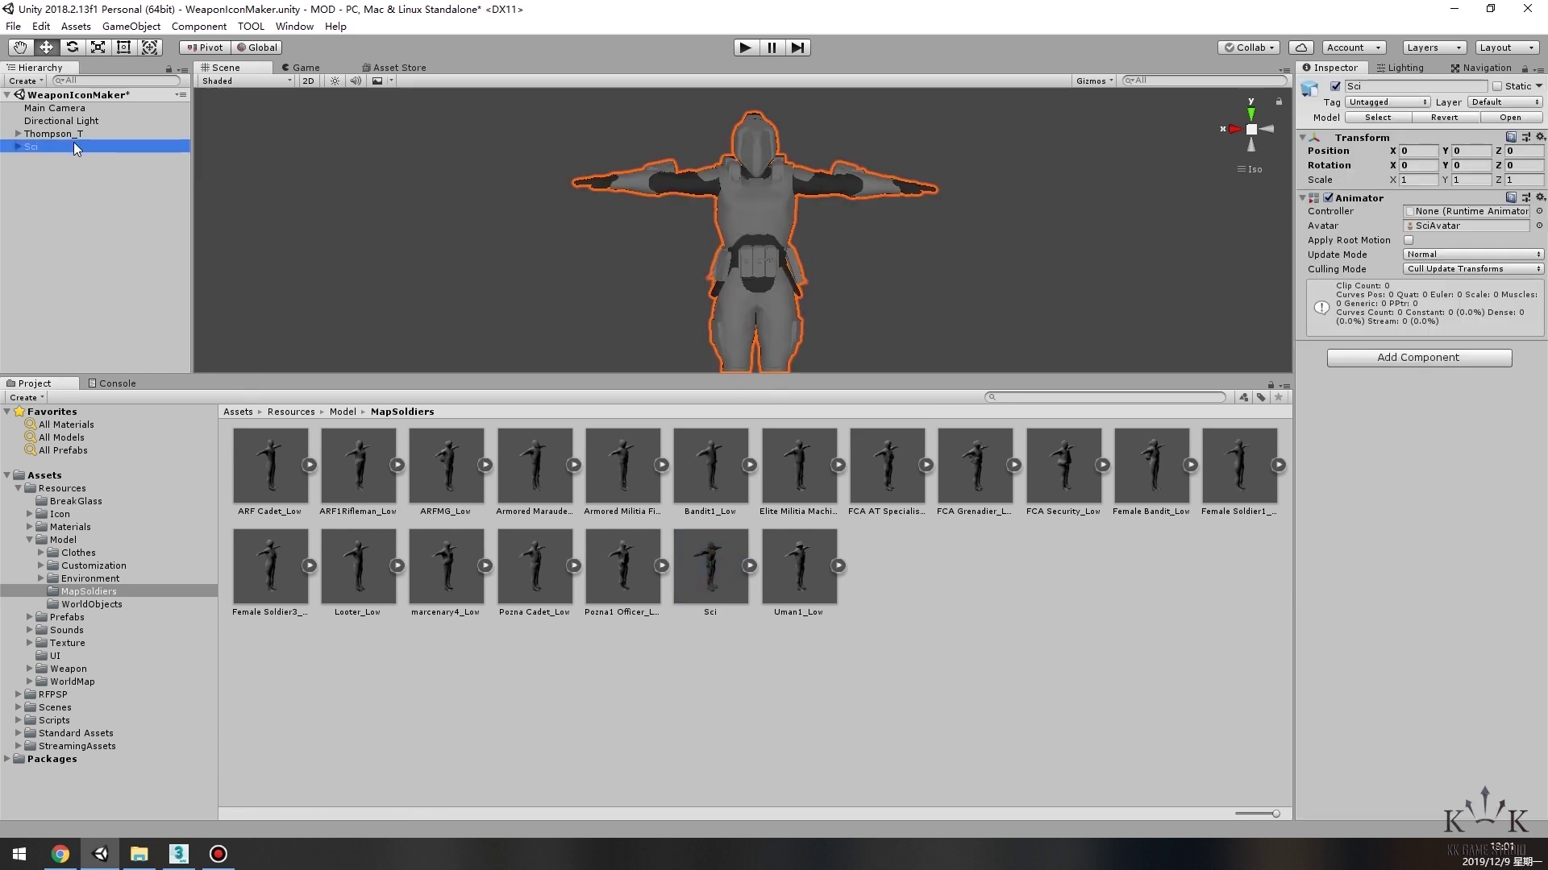
alt+click(611, 246)
drag(622, 566, 73, 157)
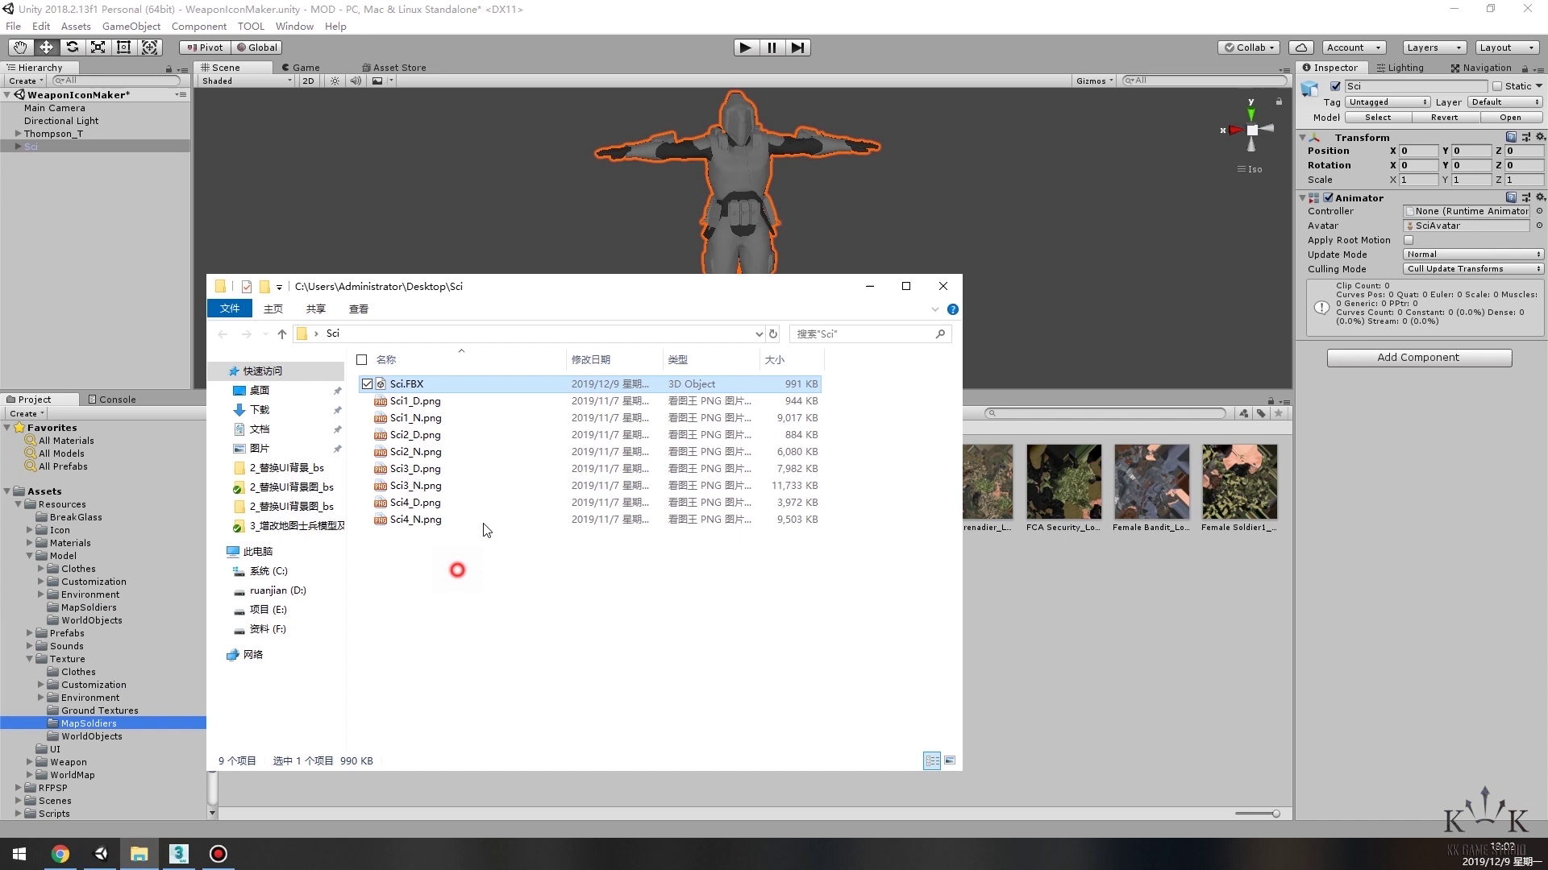
Import the Sci1 to Sci4 textures into Texture/MapSoldiers and set the texture type of the four _N images to Normal map.
drag(411, 587, 1114, 681)
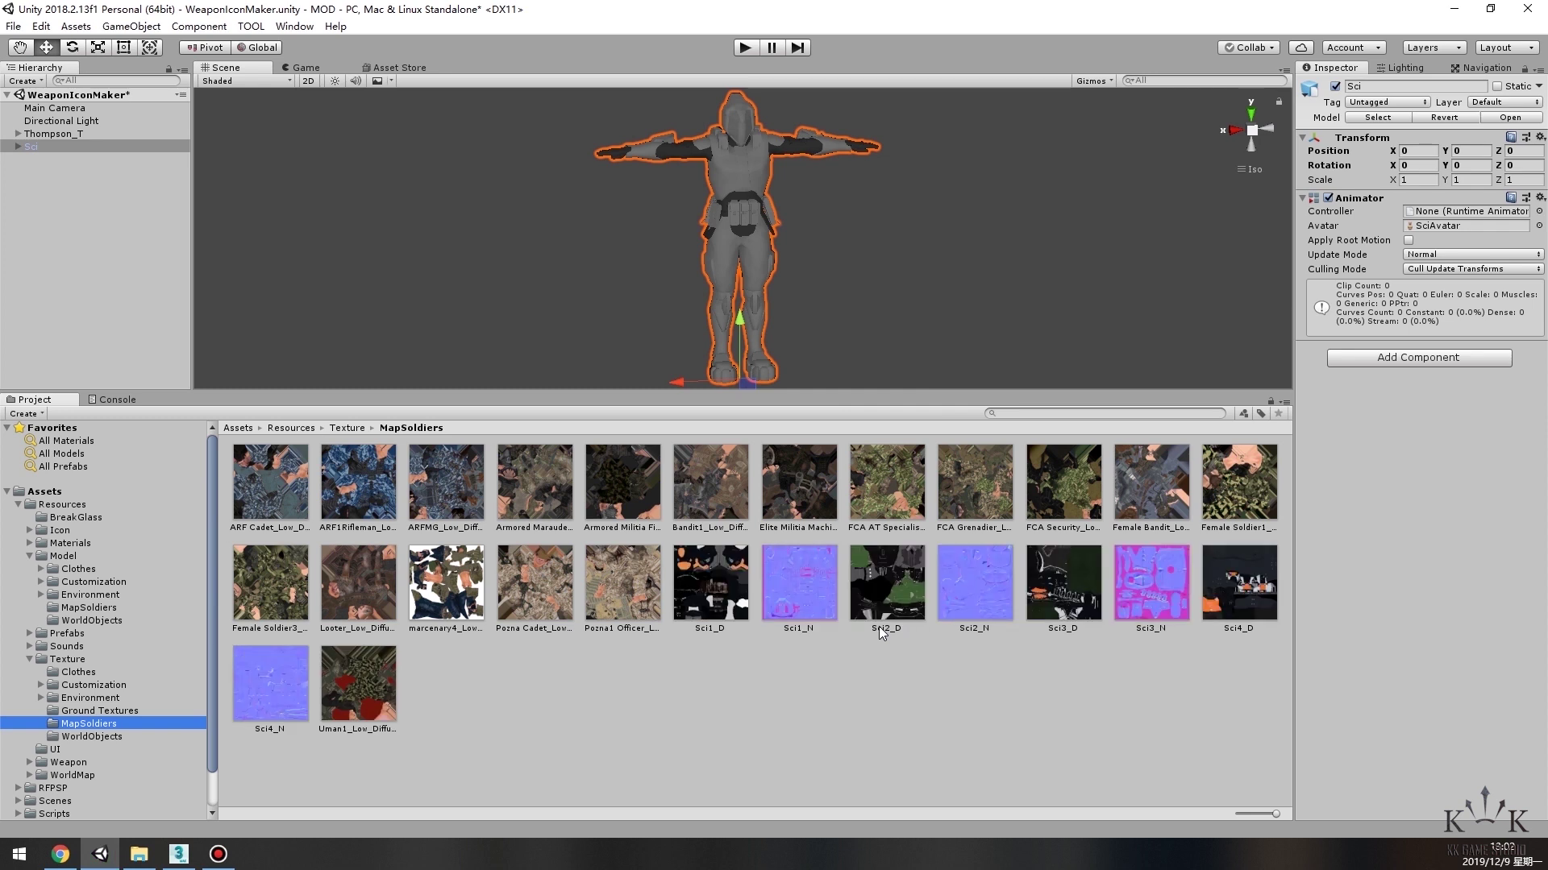
click(794, 603)
ctrl+click(974, 584)
ctrl+click(1153, 585)
ctrl+click(270, 684)
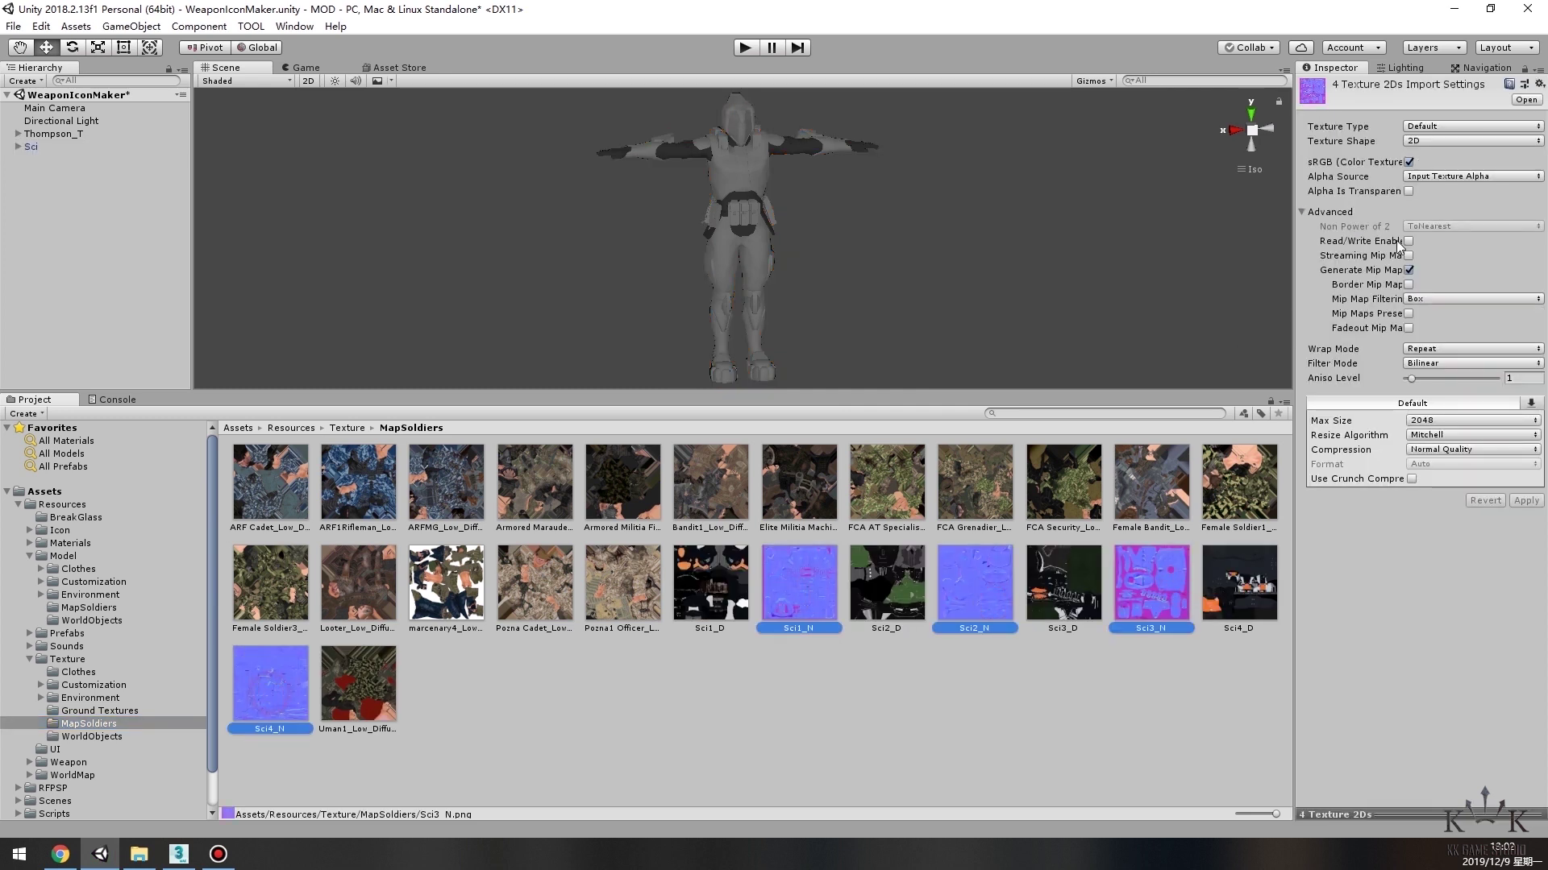
click(1440, 127)
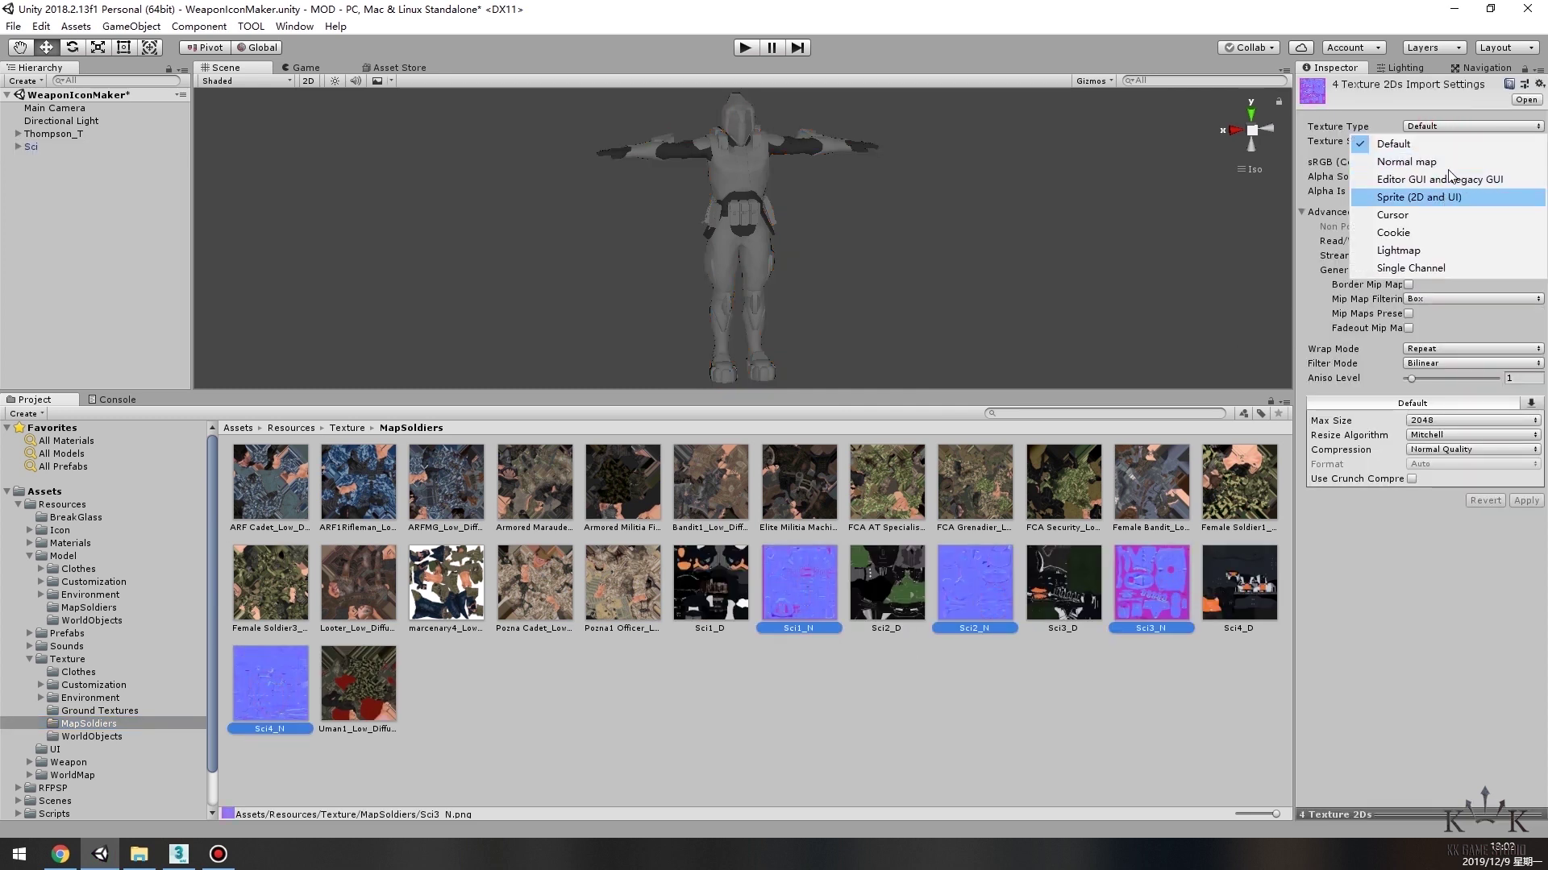
click(1440, 159)
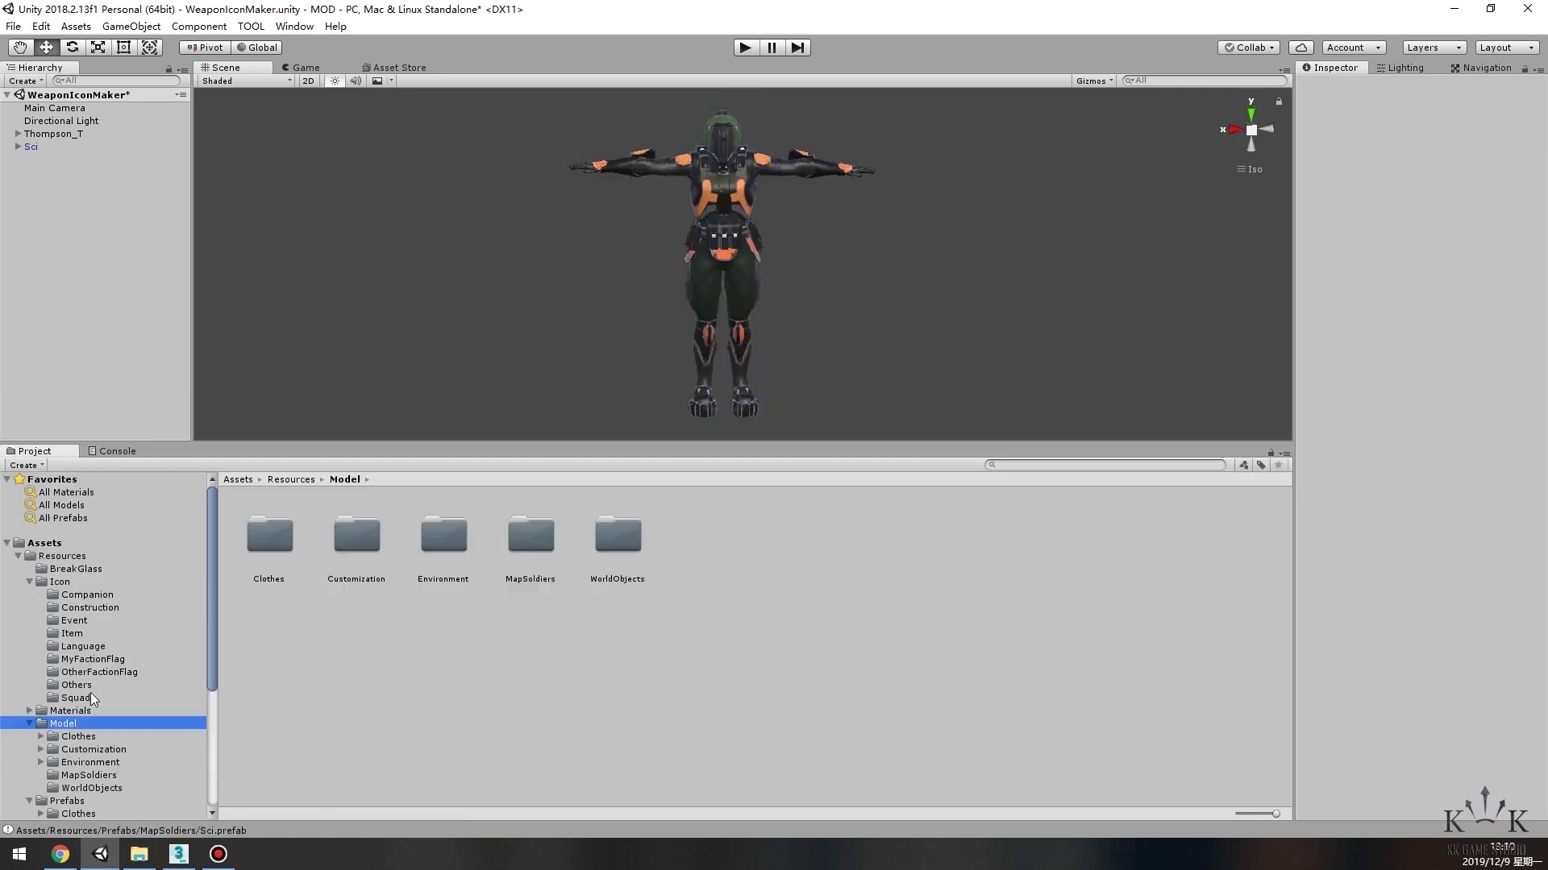
Import Sci.png into the Icon/Squad folder and apply Sprite (2D and UI) as its texture type.
click(77, 698)
click(139, 854)
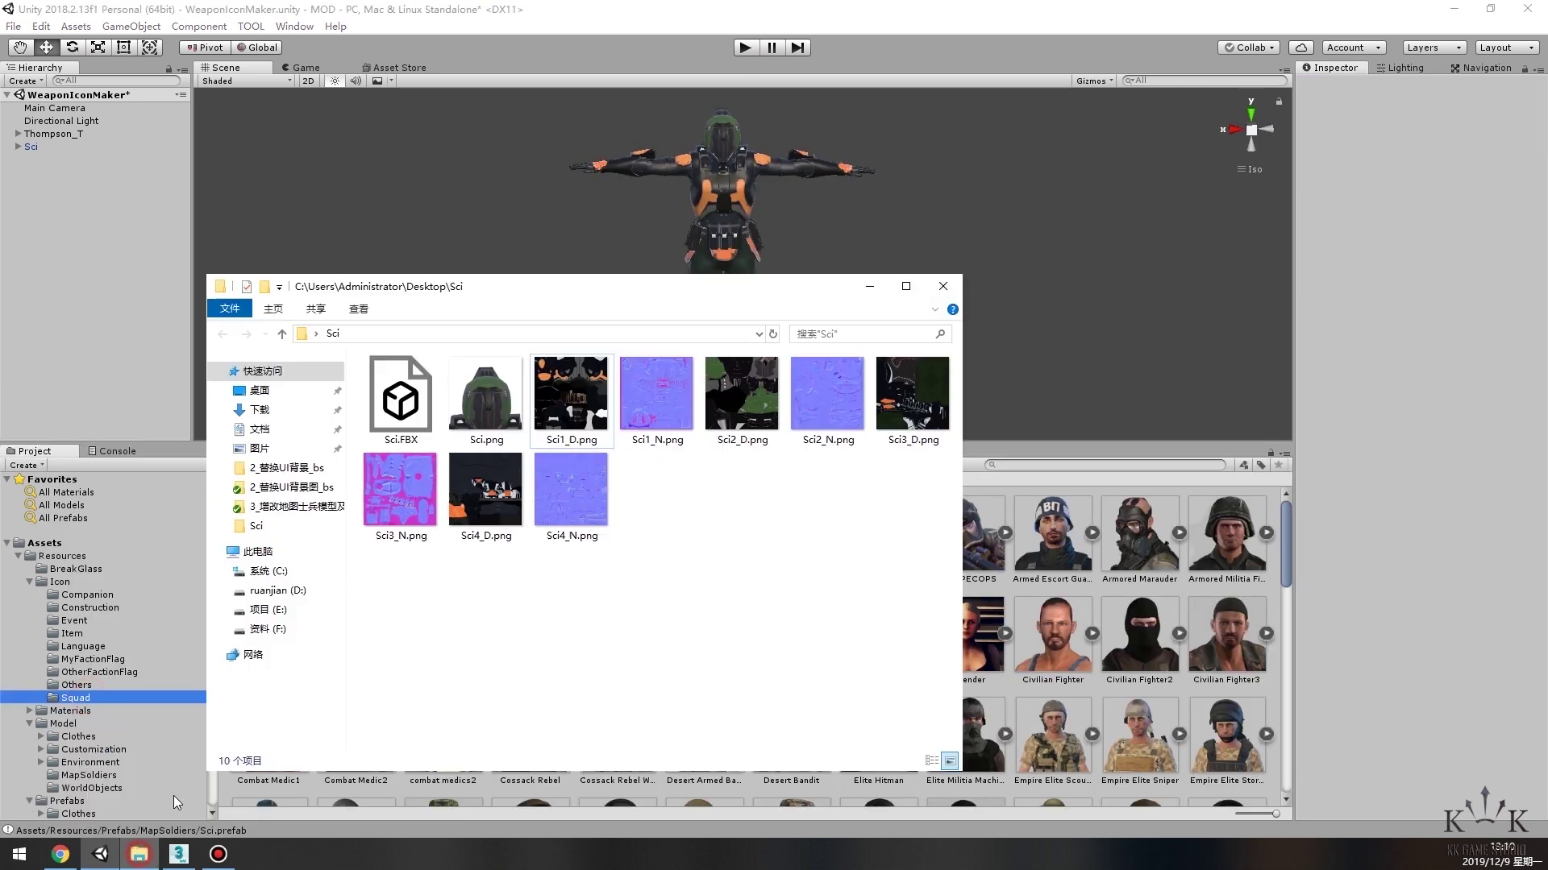
drag(458, 408, 1084, 685)
scroll(803, 650, down, 20)
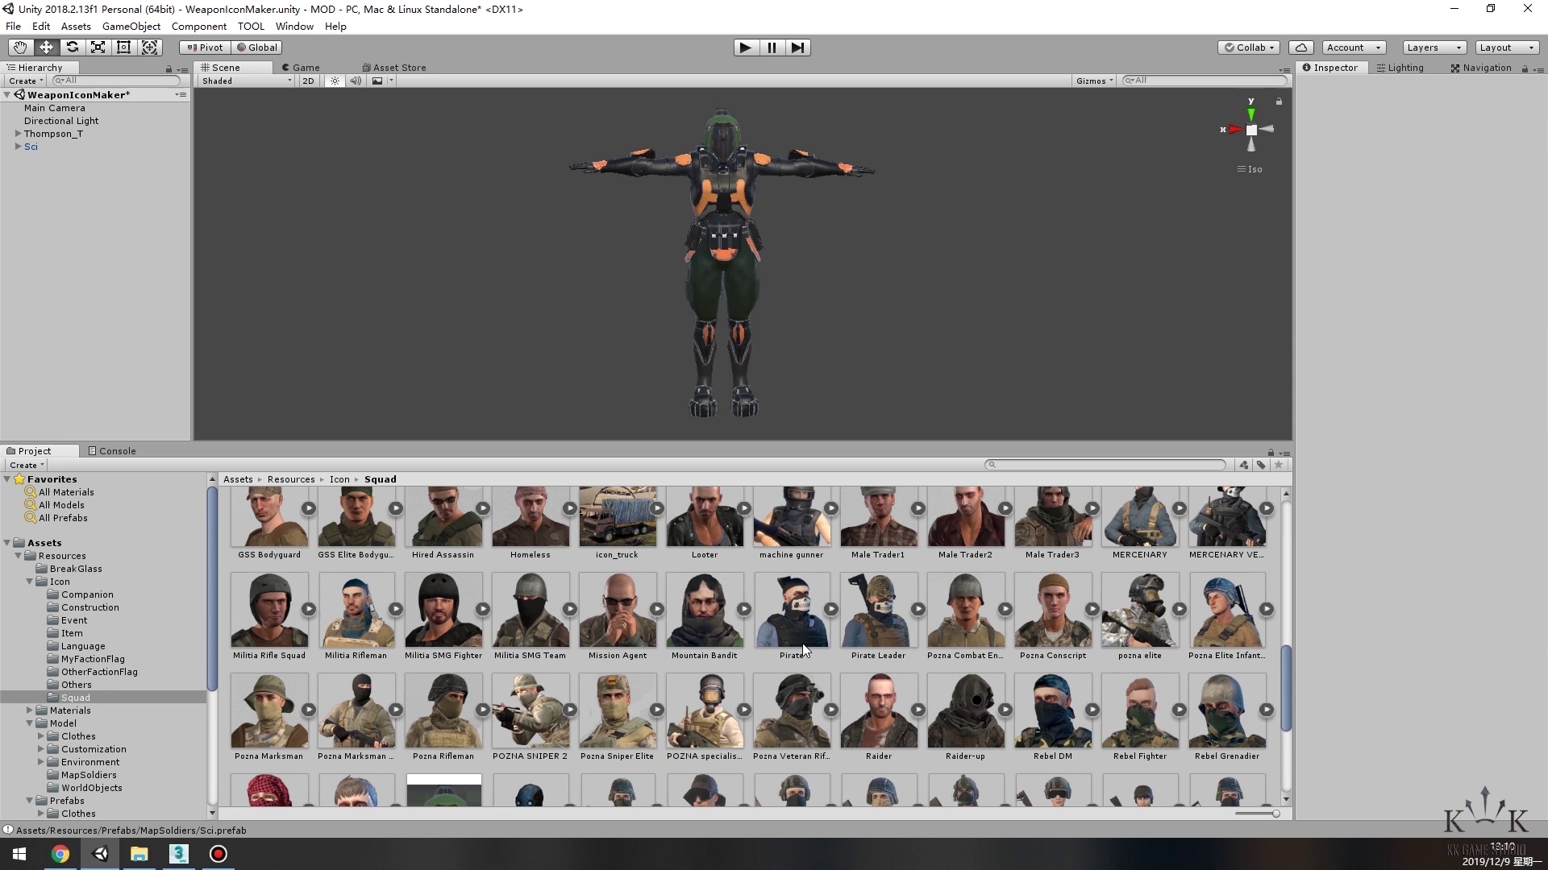
click(482, 682)
click(1451, 126)
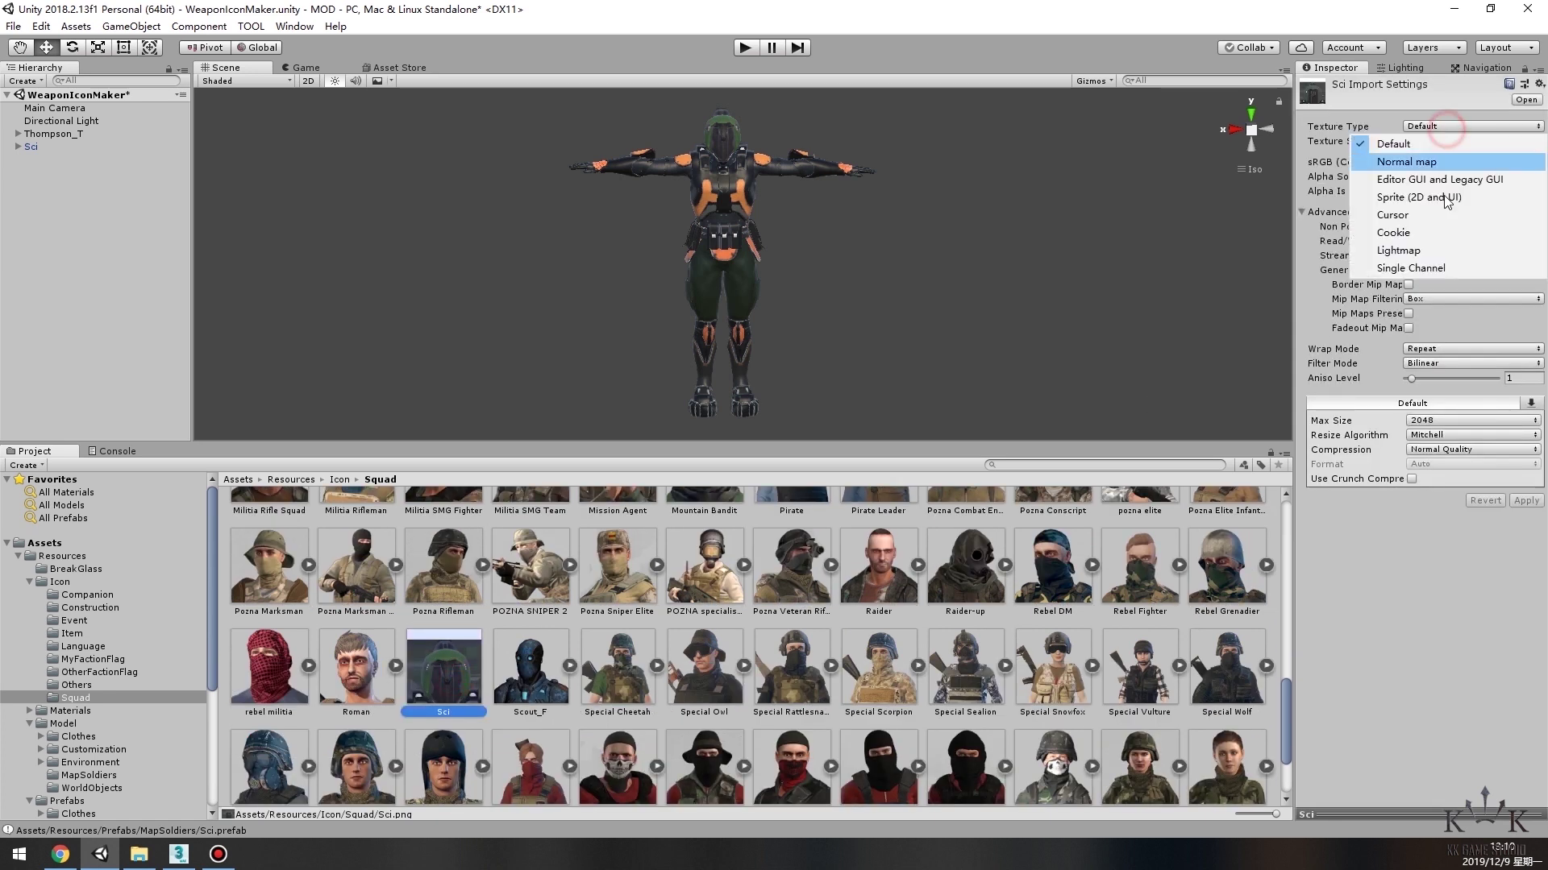
click(1443, 161)
click(1524, 536)
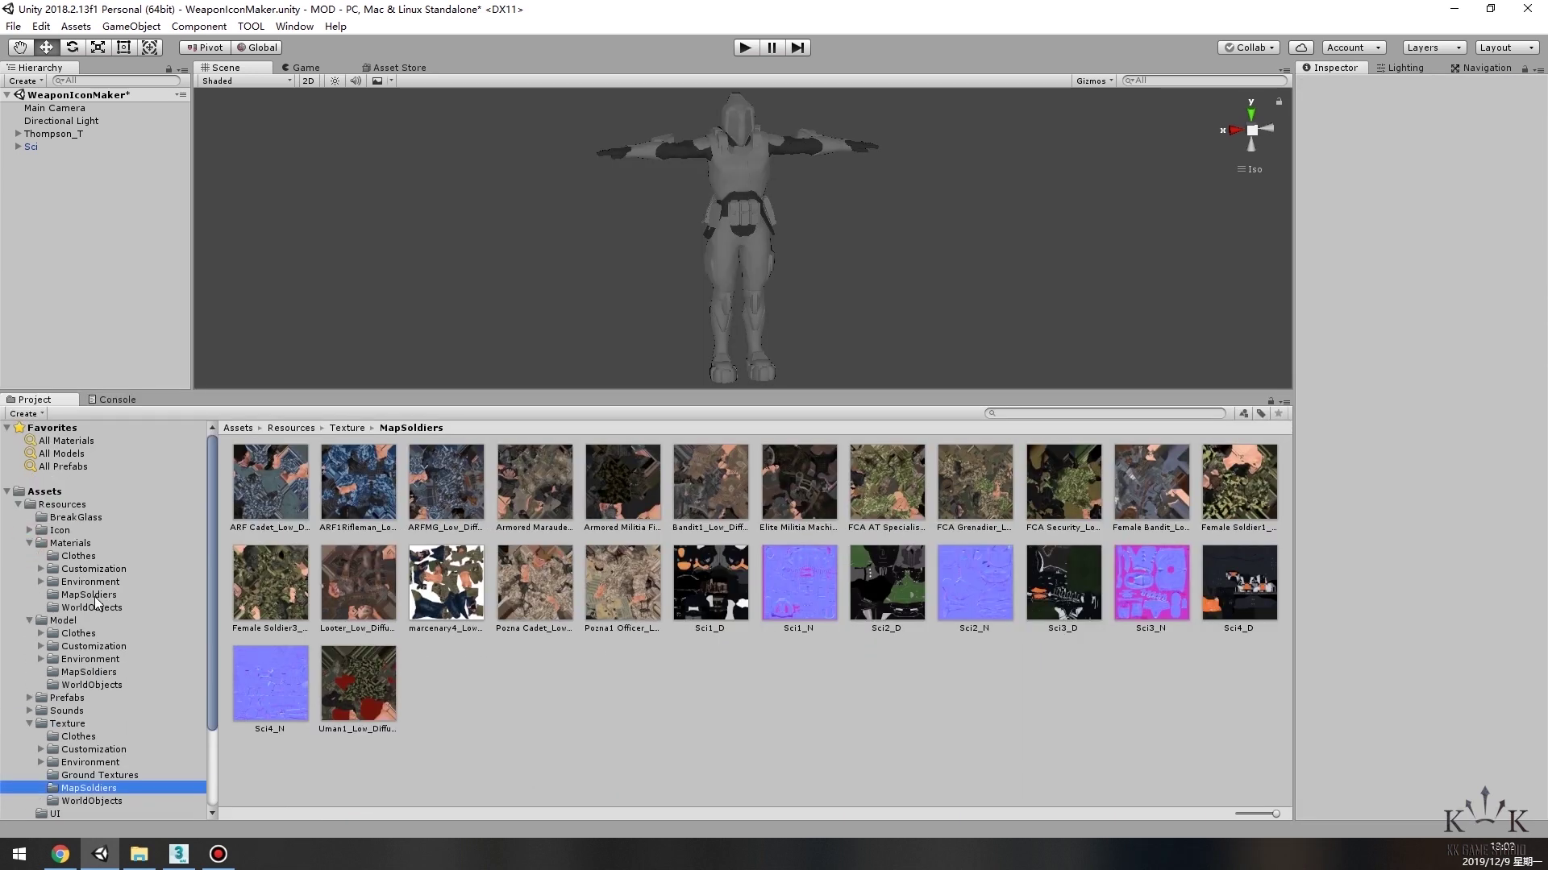
Create a new material named Sci1 in the Resources/Materials/MapSoldiers folder.
click(91, 595)
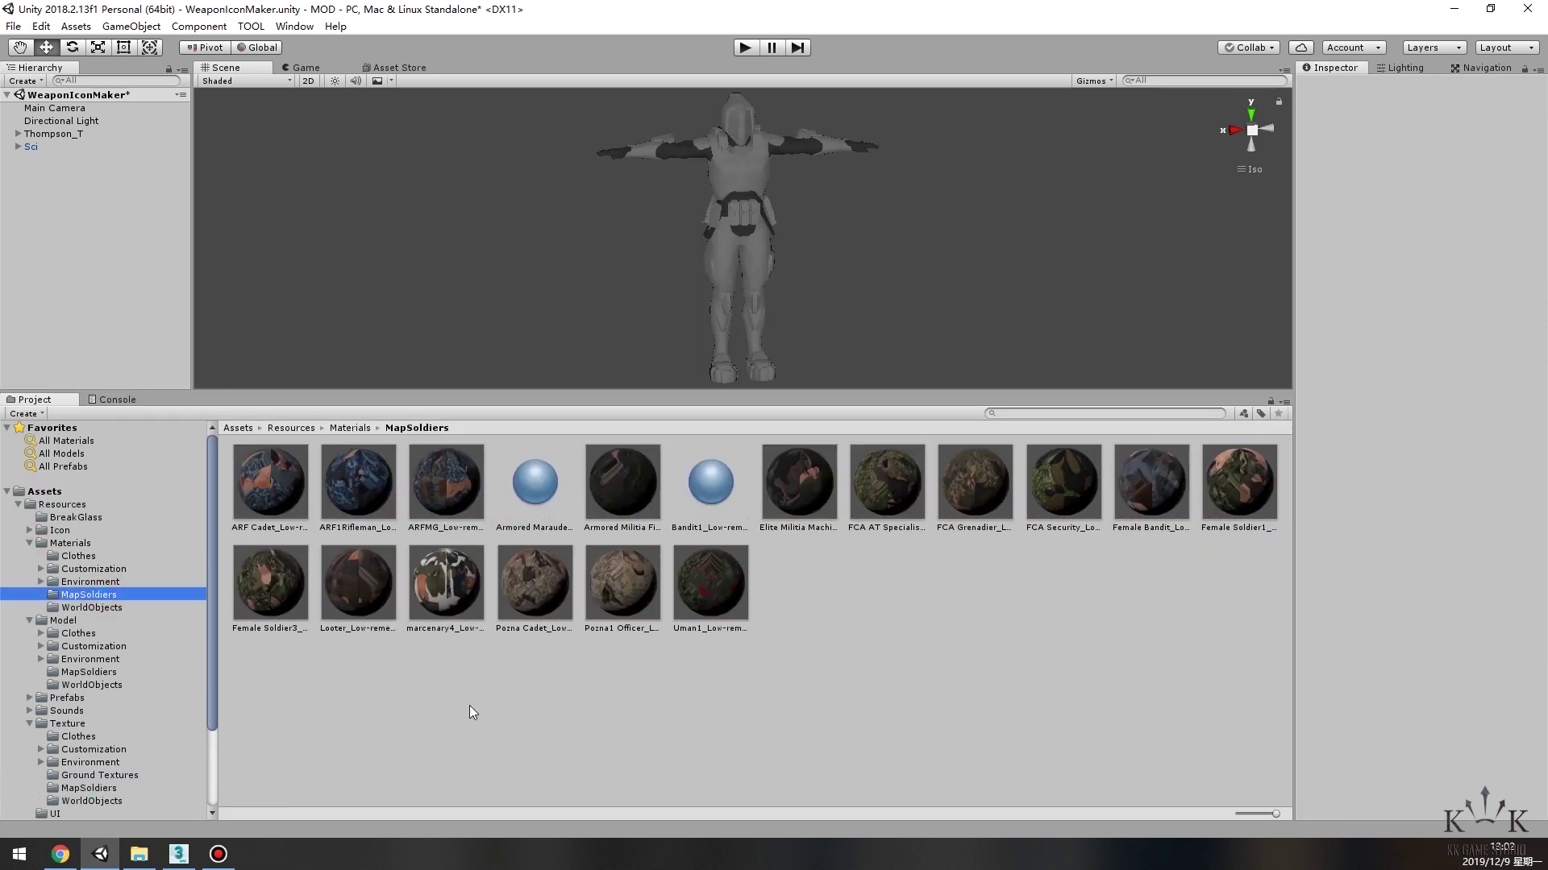
right_click(469, 704)
mouse_move(516, 311)
click(791, 502)
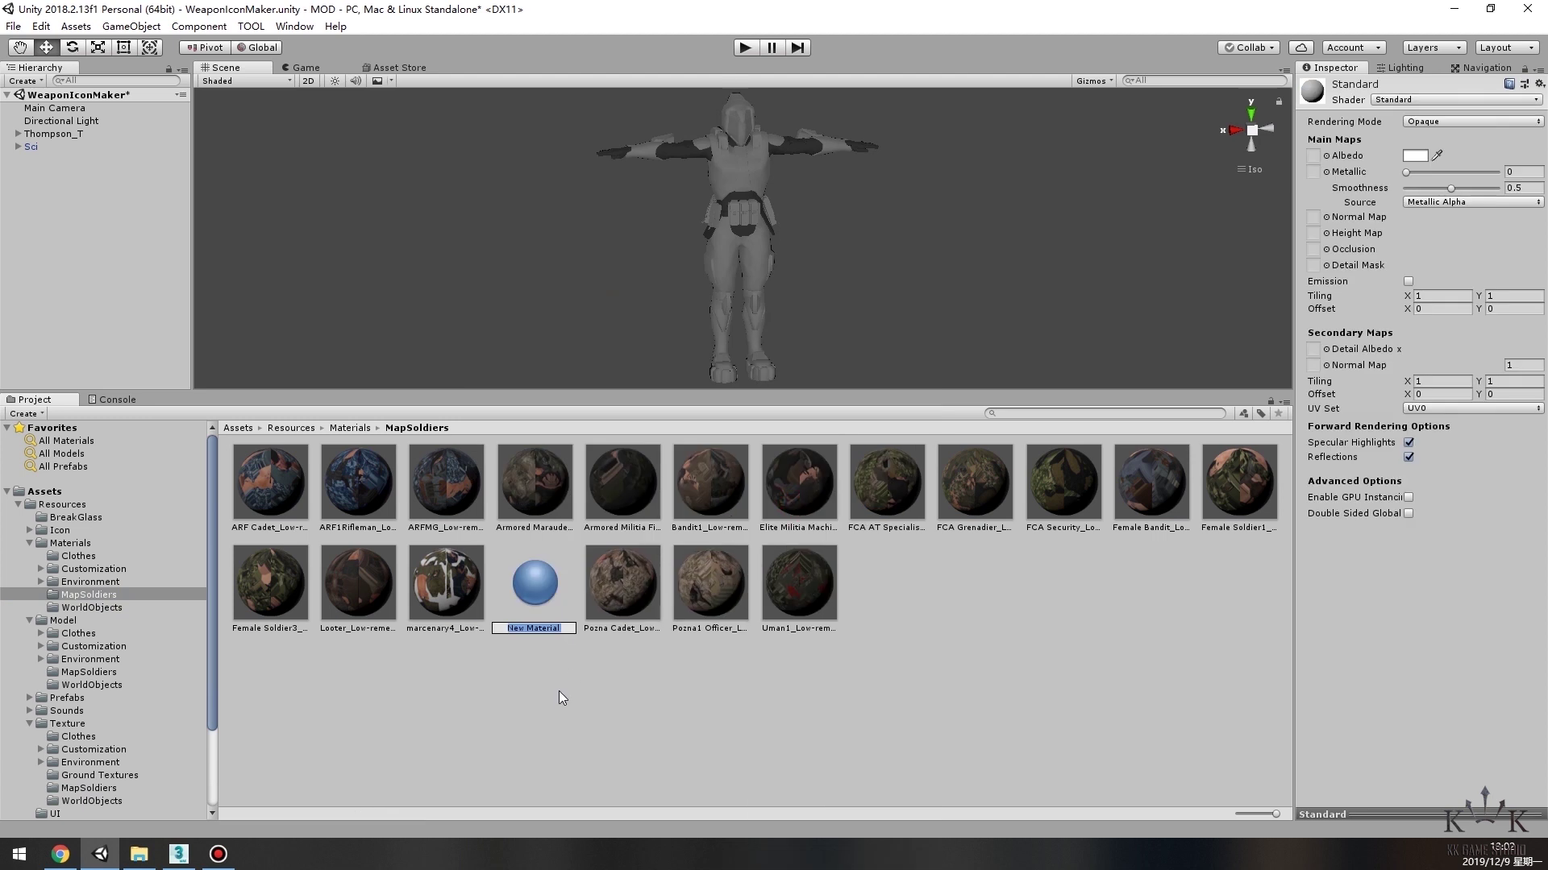
text(Sc)
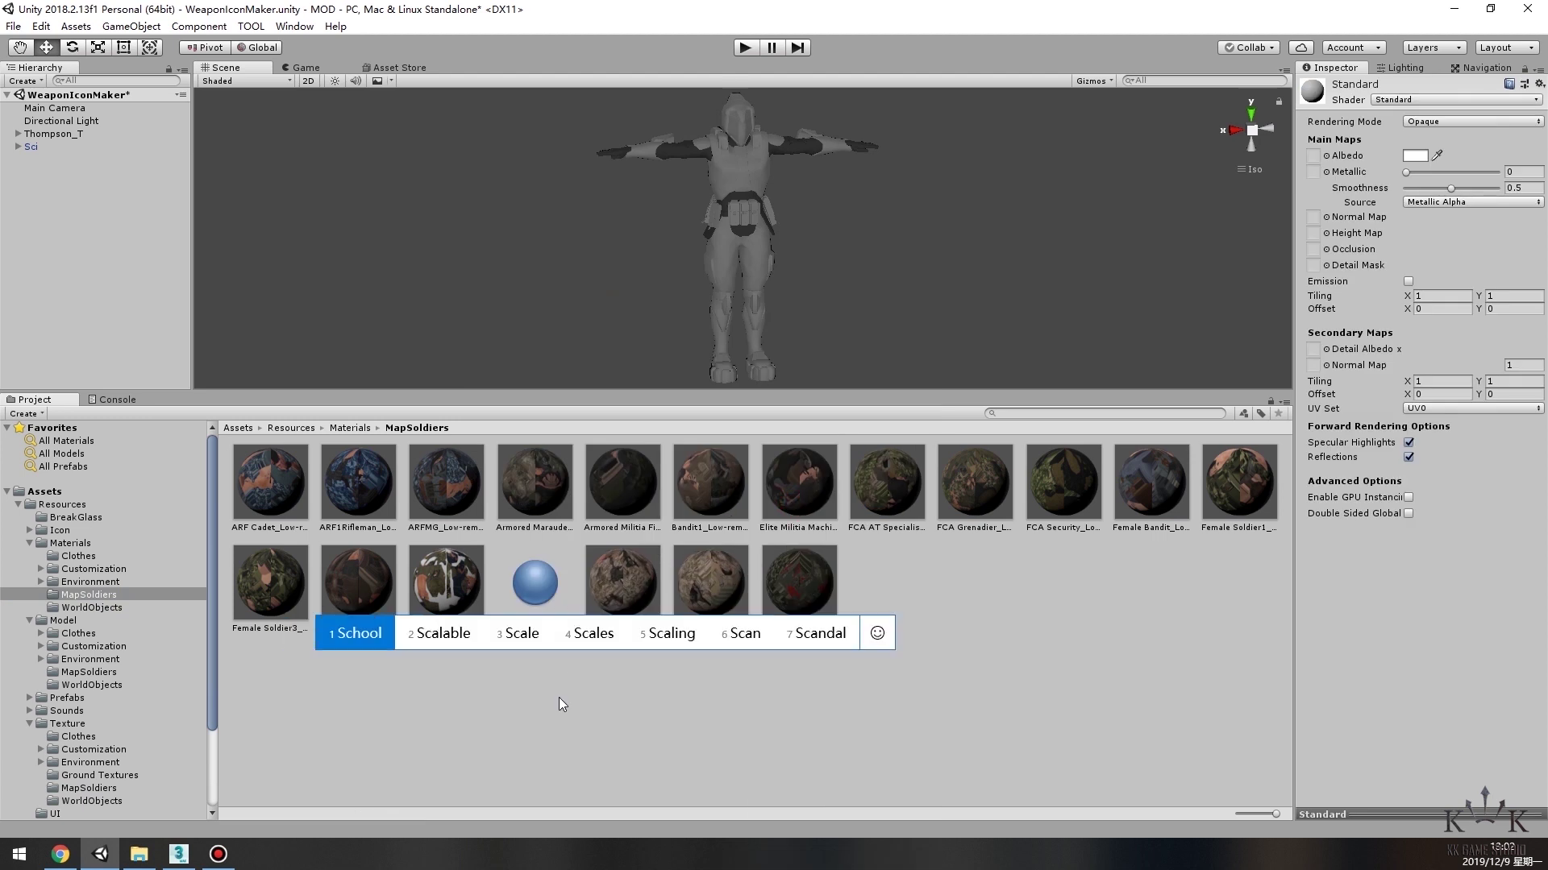
key(BackSpace)
key(BackSpace)
text(Sc)
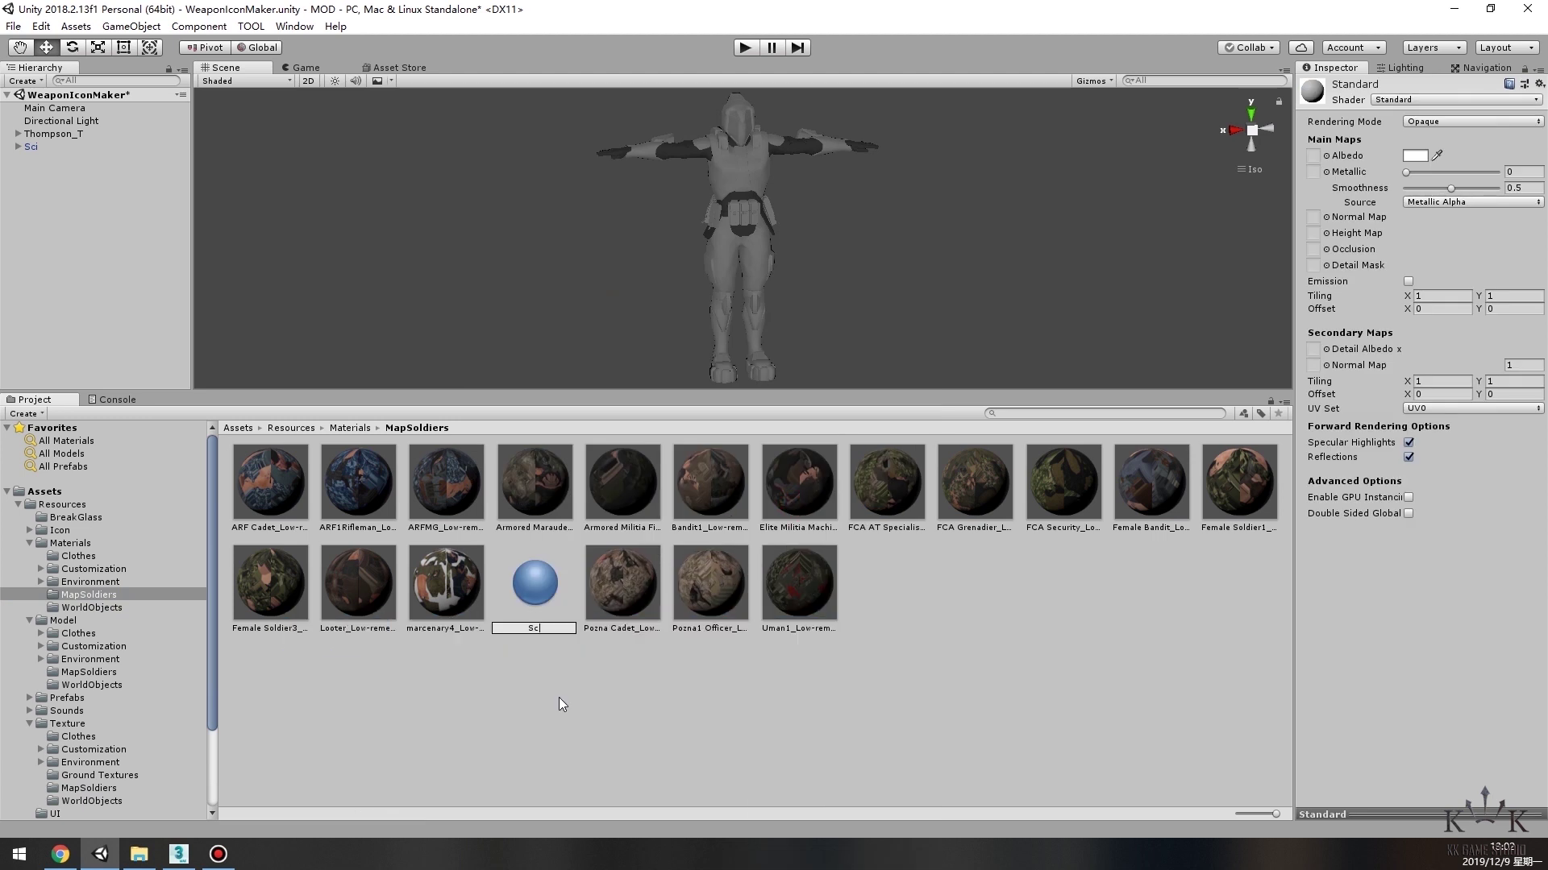
text(i1)
key(Return)
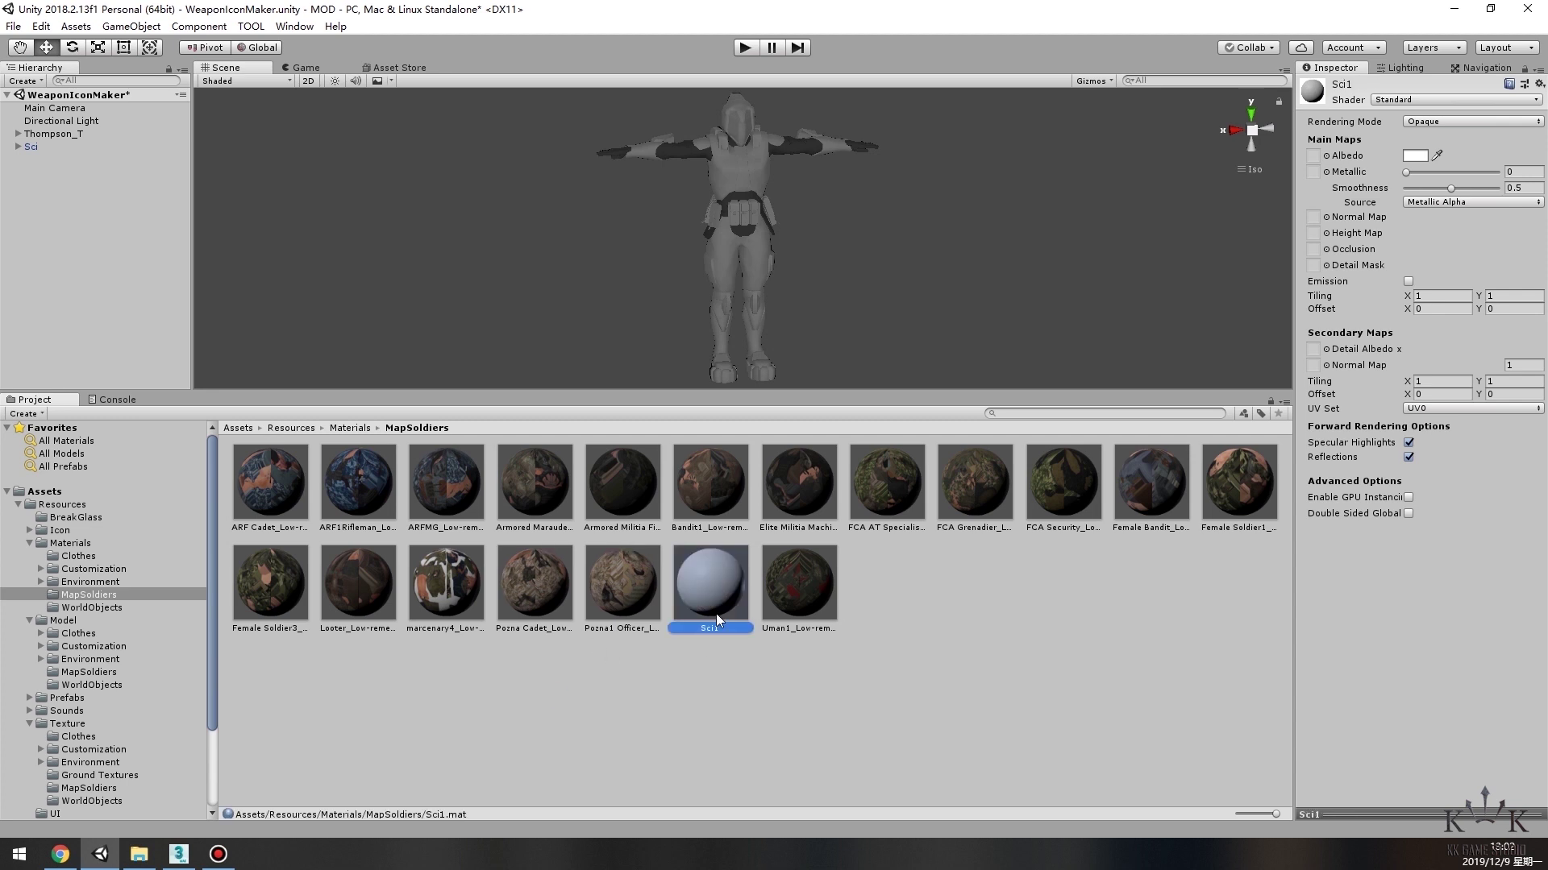
Duplicate the Sci1 material three times and apply the four Sci materials to the separate parts of the soldier model.
key(ctrl+d)
key(ctrl+d)
key(ctrl+d)
drag(717, 612, 745, 202)
drag(814, 593, 735, 130)
drag(886, 583, 748, 298)
drag(965, 560, 685, 158)
Assign the Sci1_D texture as the Sci1 material's Albedo and Sci1_N as its Normal Map.
click(709, 583)
click(88, 788)
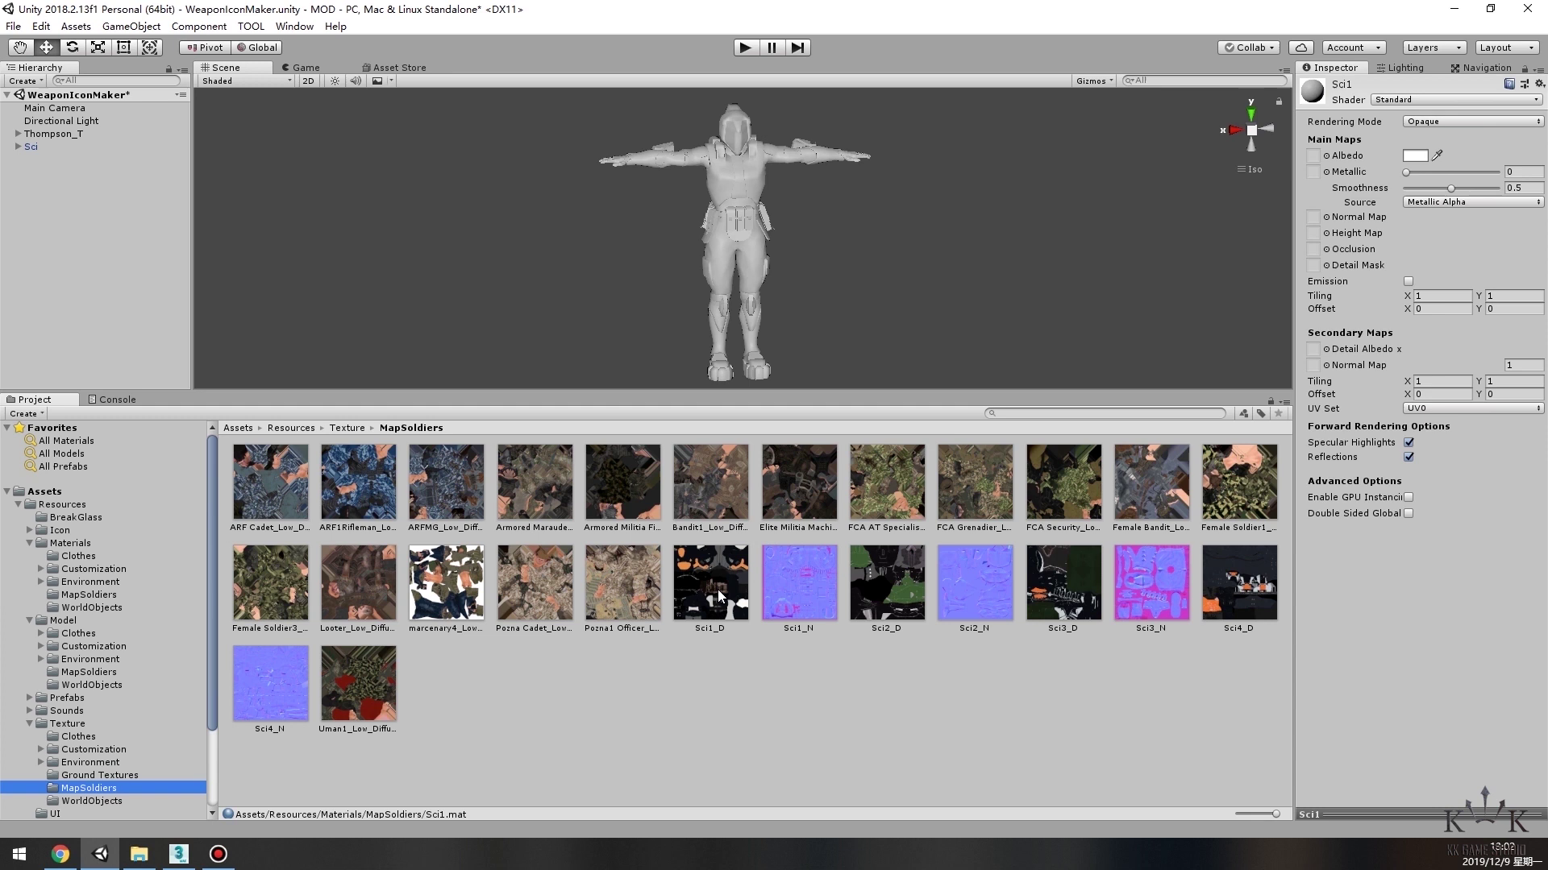
drag(710, 582, 1312, 156)
drag(798, 583, 1312, 225)
Assign the Sci2_D texture as the Sci2 material's Albedo and Sci2_N as its Normal Map.
click(89, 594)
click(798, 582)
click(89, 787)
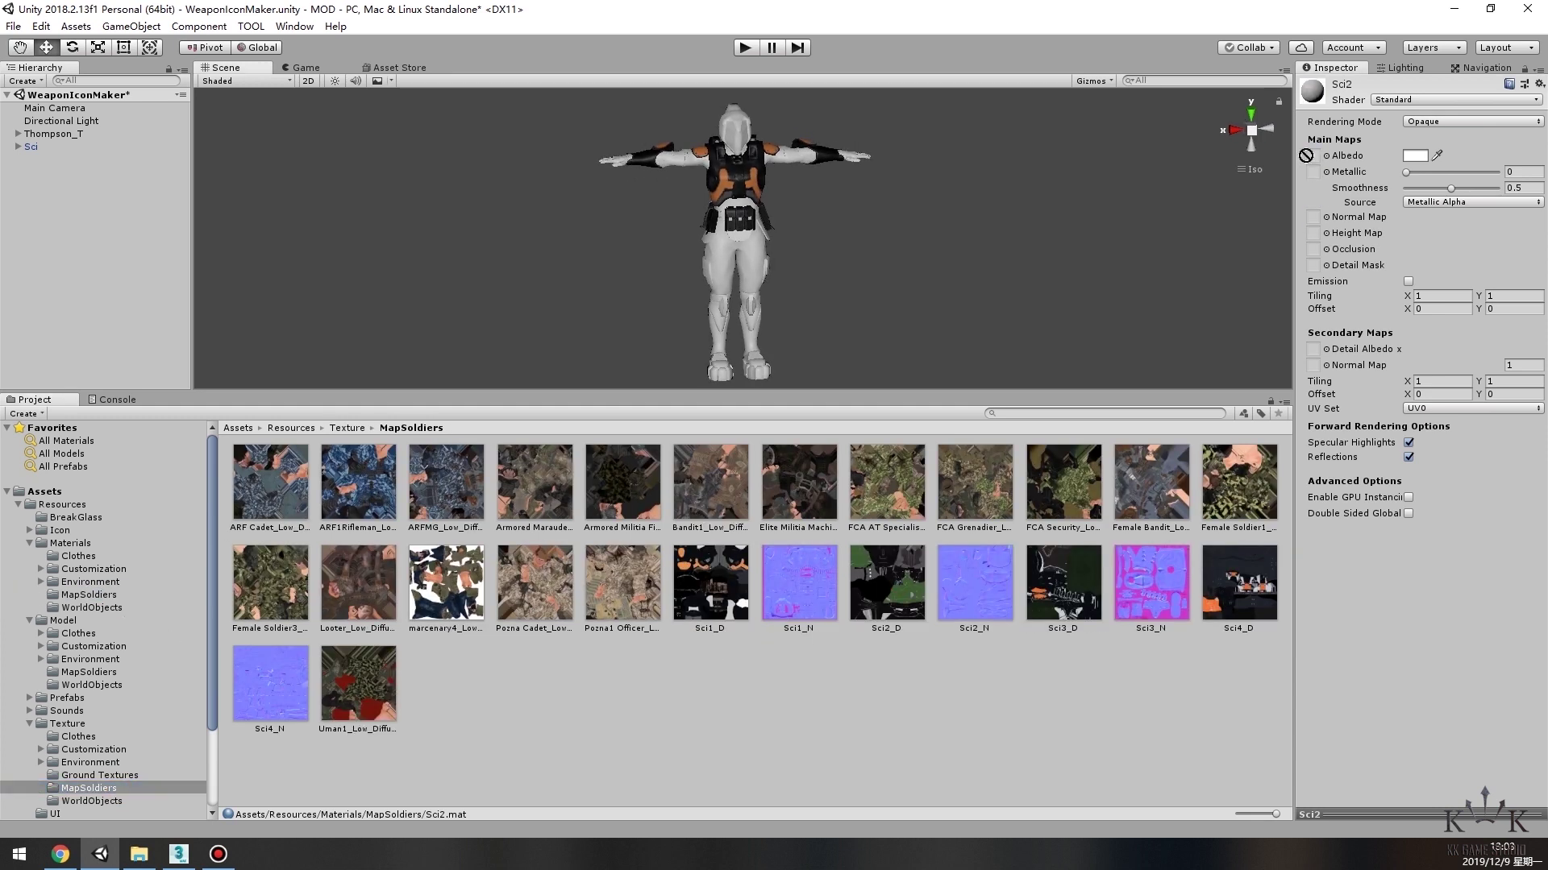
drag(973, 582, 1314, 217)
Assign the Sci3_D texture as the Sci3 material's Albedo and Sci3_N as its Normal Map.
click(88, 594)
click(887, 583)
click(89, 787)
drag(1064, 583, 1312, 155)
drag(1151, 583, 1312, 217)
Assign the Sci4_D texture as the Sci4 material's Albedo and Sci4_N as its Normal Map.
click(88, 594)
click(974, 583)
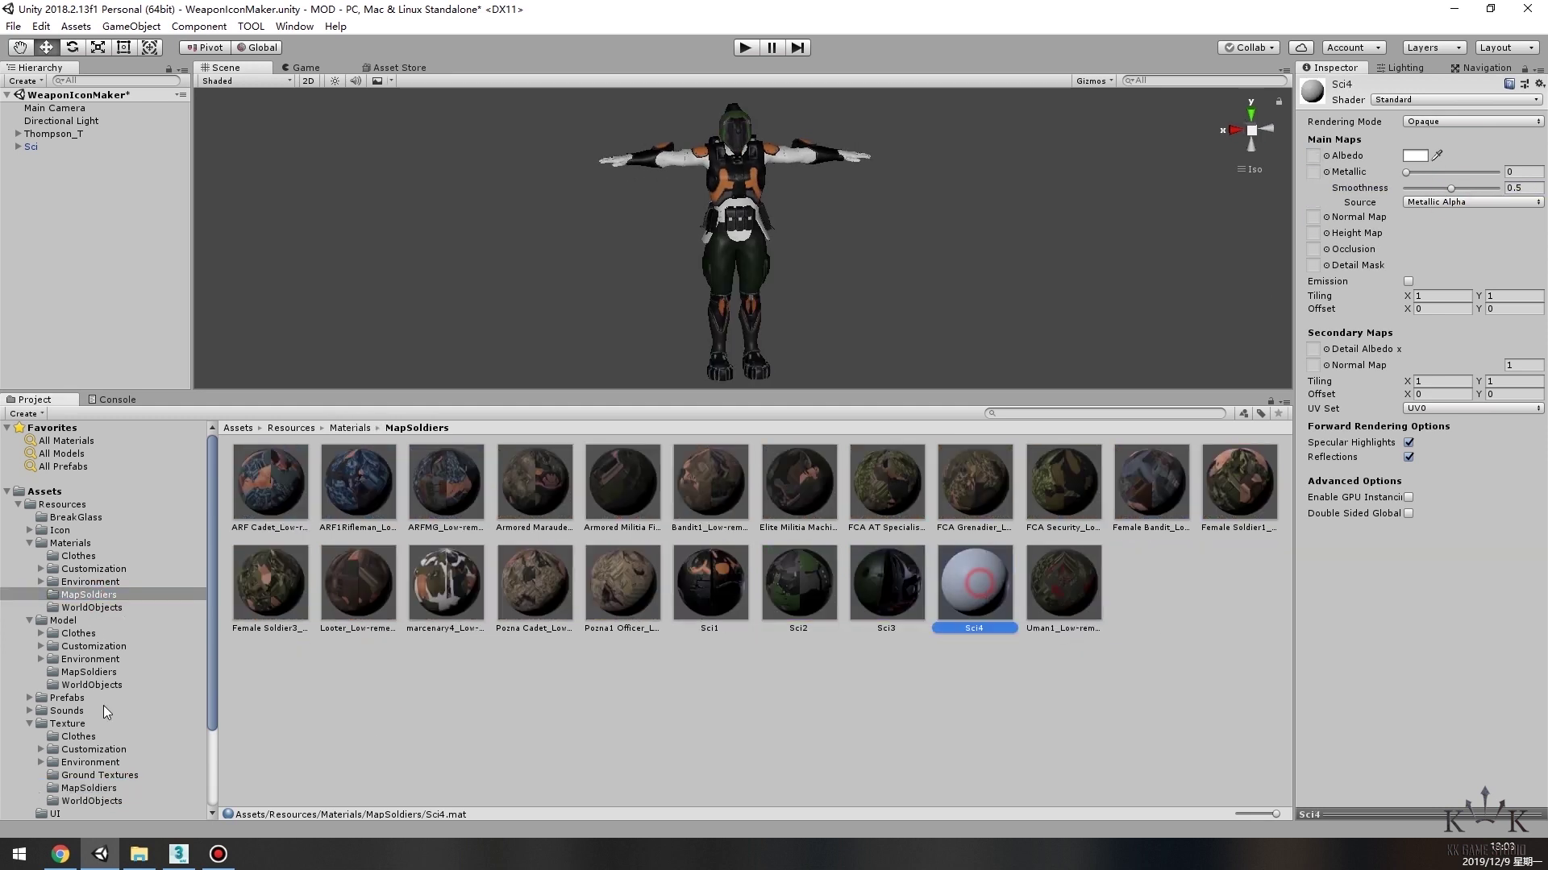
click(88, 787)
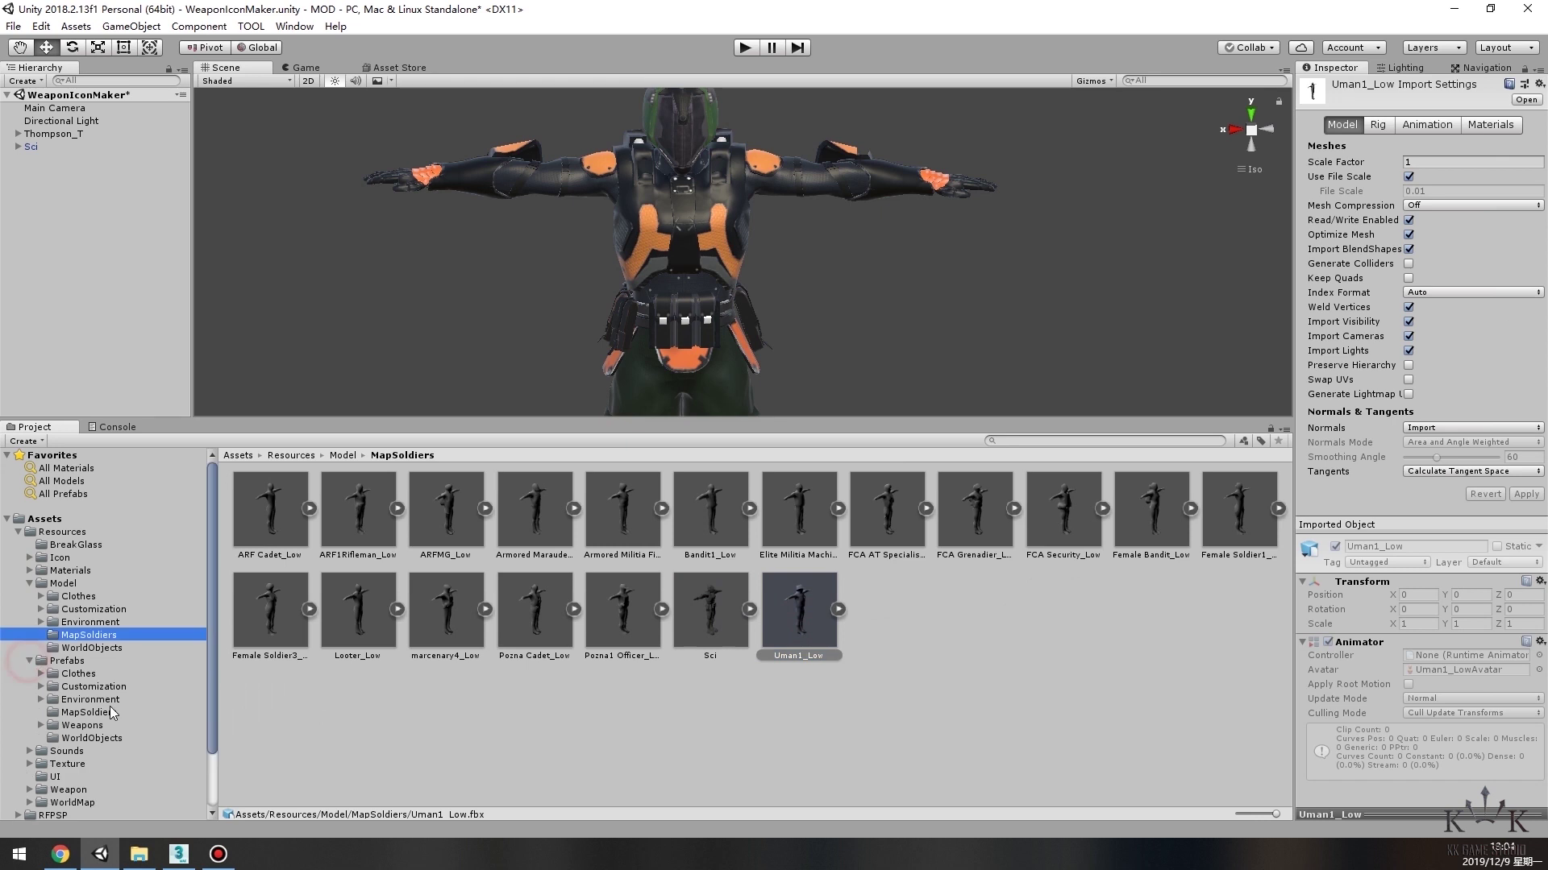
Create a prefab from the scene's Sci object in the Resources/Prefabs/MapSoldiers folder.
click(83, 725)
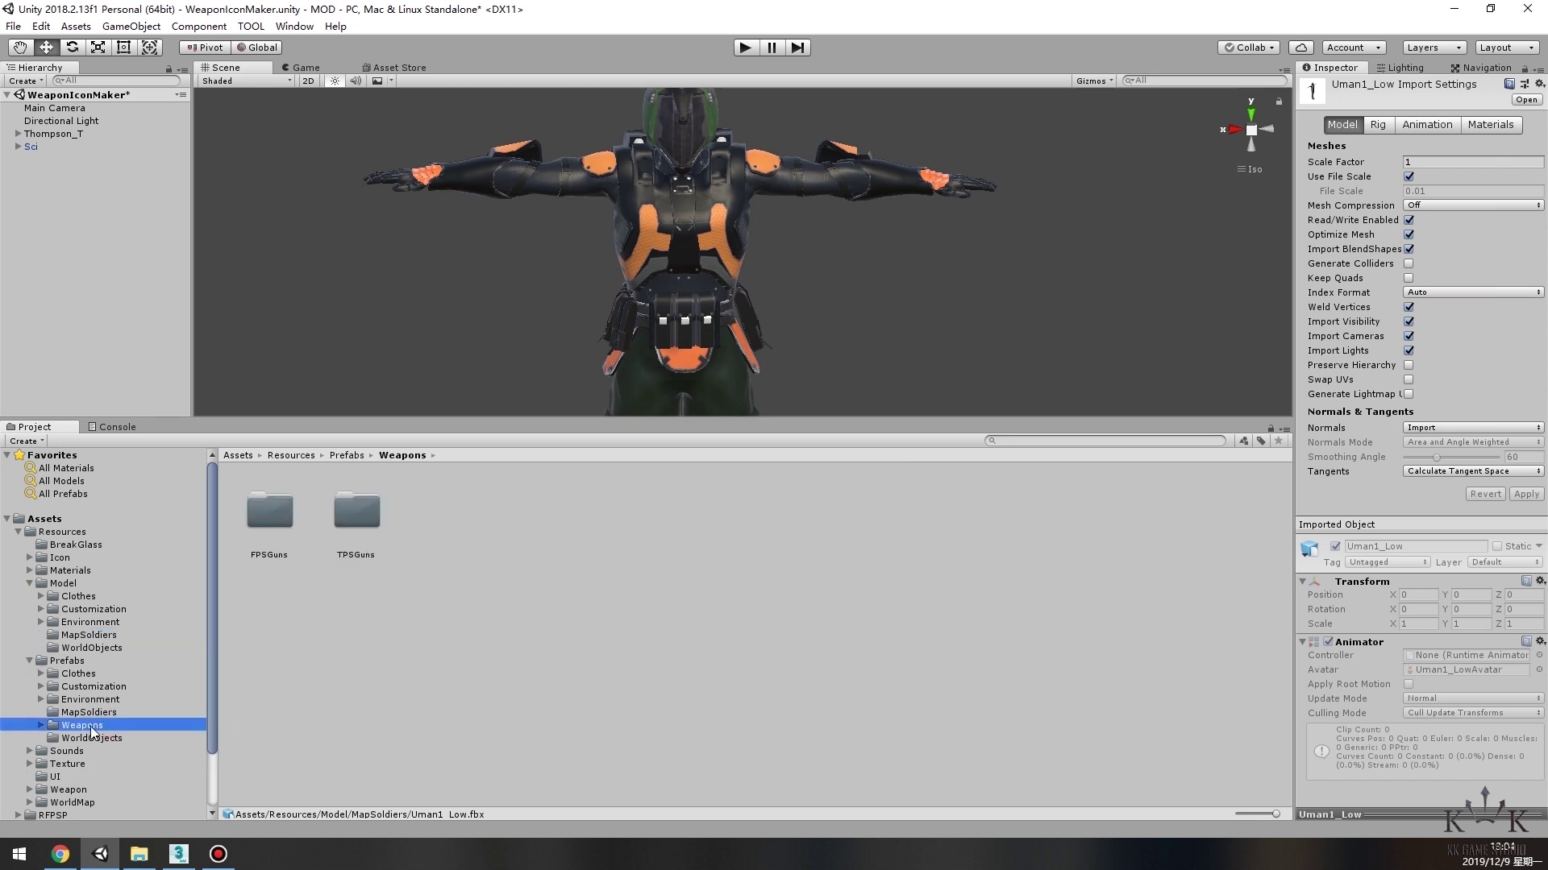
click(89, 712)
click(33, 147)
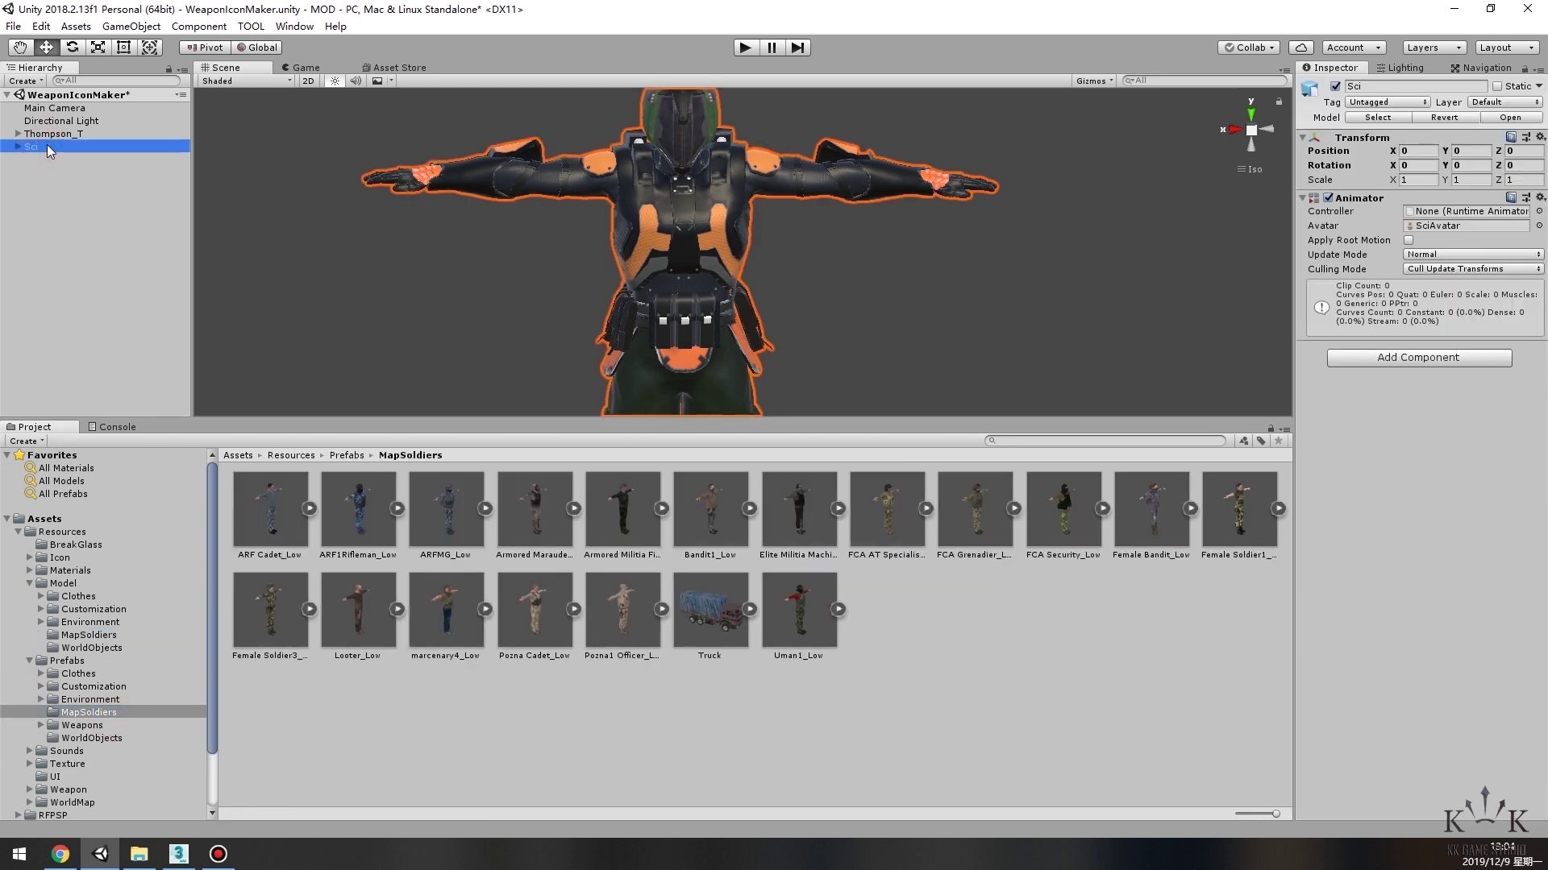
drag(88, 150, 959, 645)
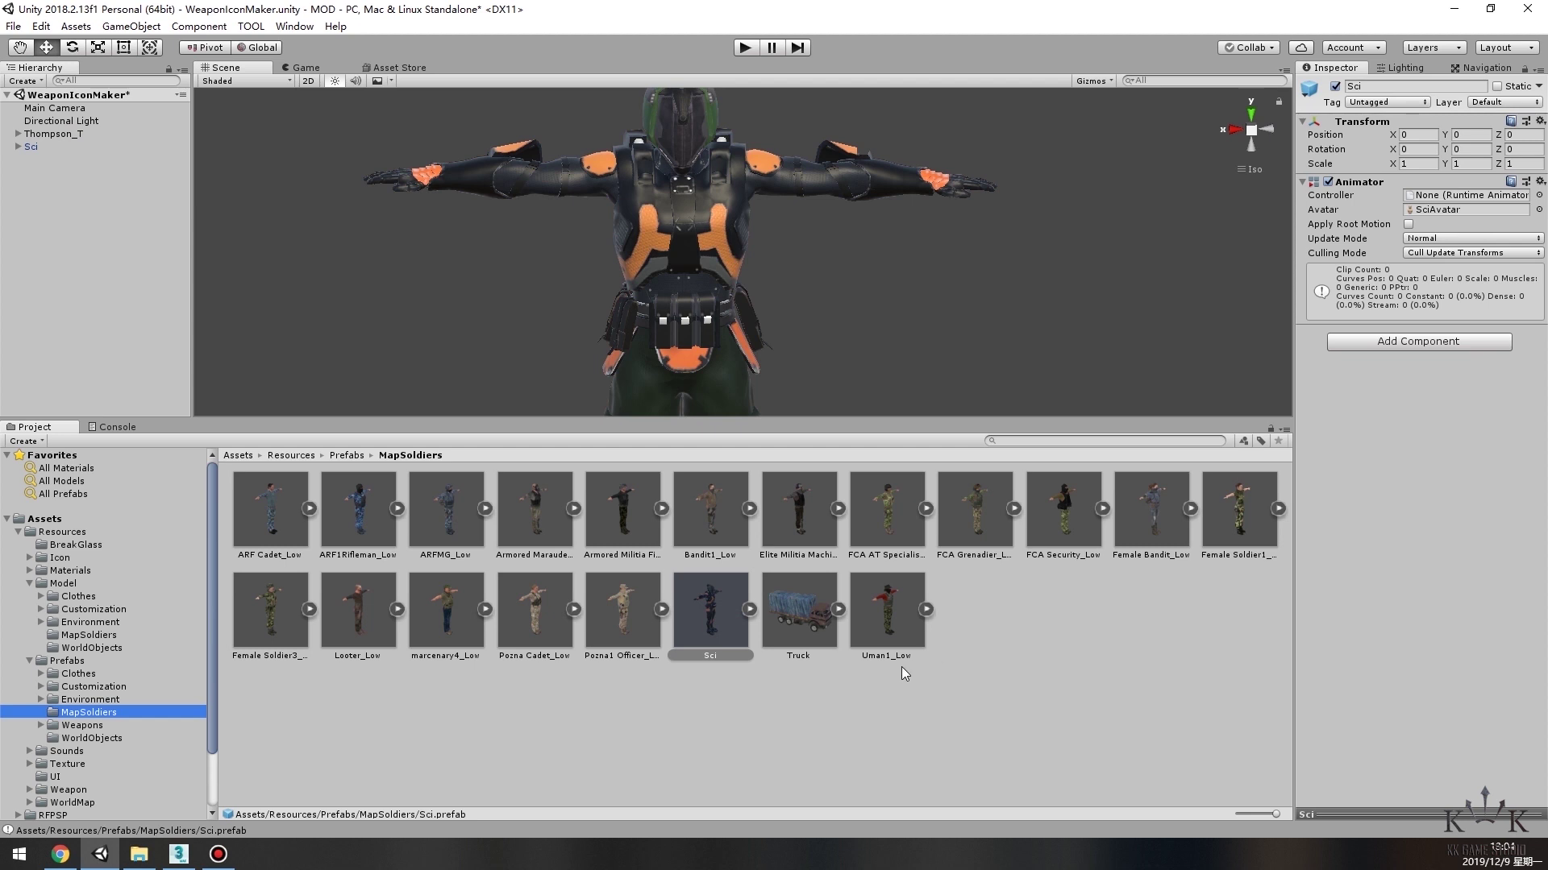
Match the Sci prefab's Animator to Uman1_Low: NPCCombat controller, Male NudeAvatar as avatar and Apply Root Motion enabled.
click(883, 618)
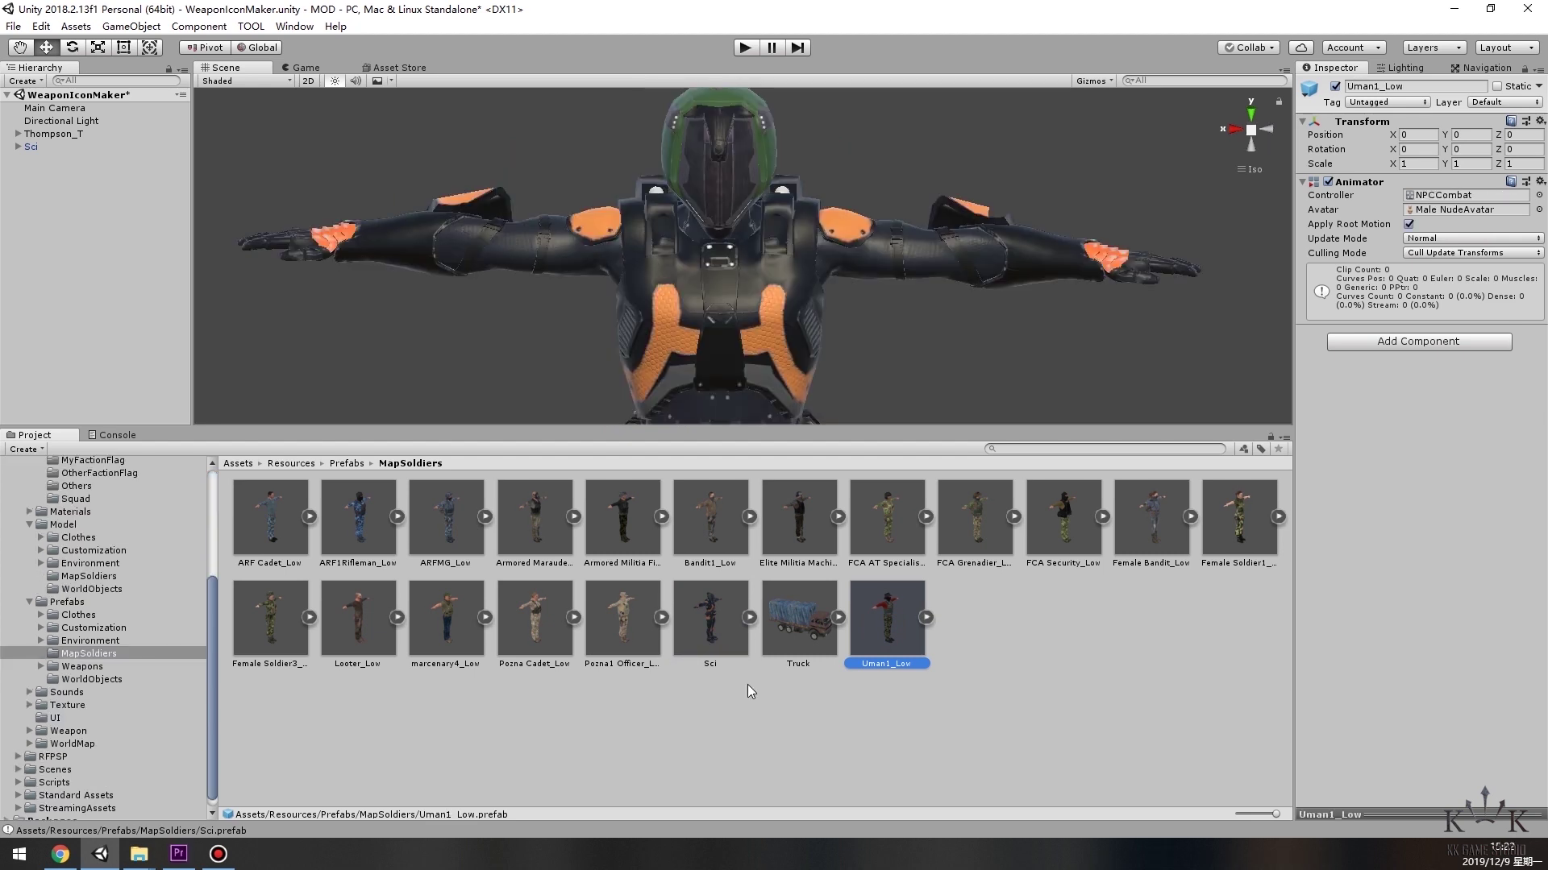
click(709, 622)
click(1538, 195)
text(NPC)
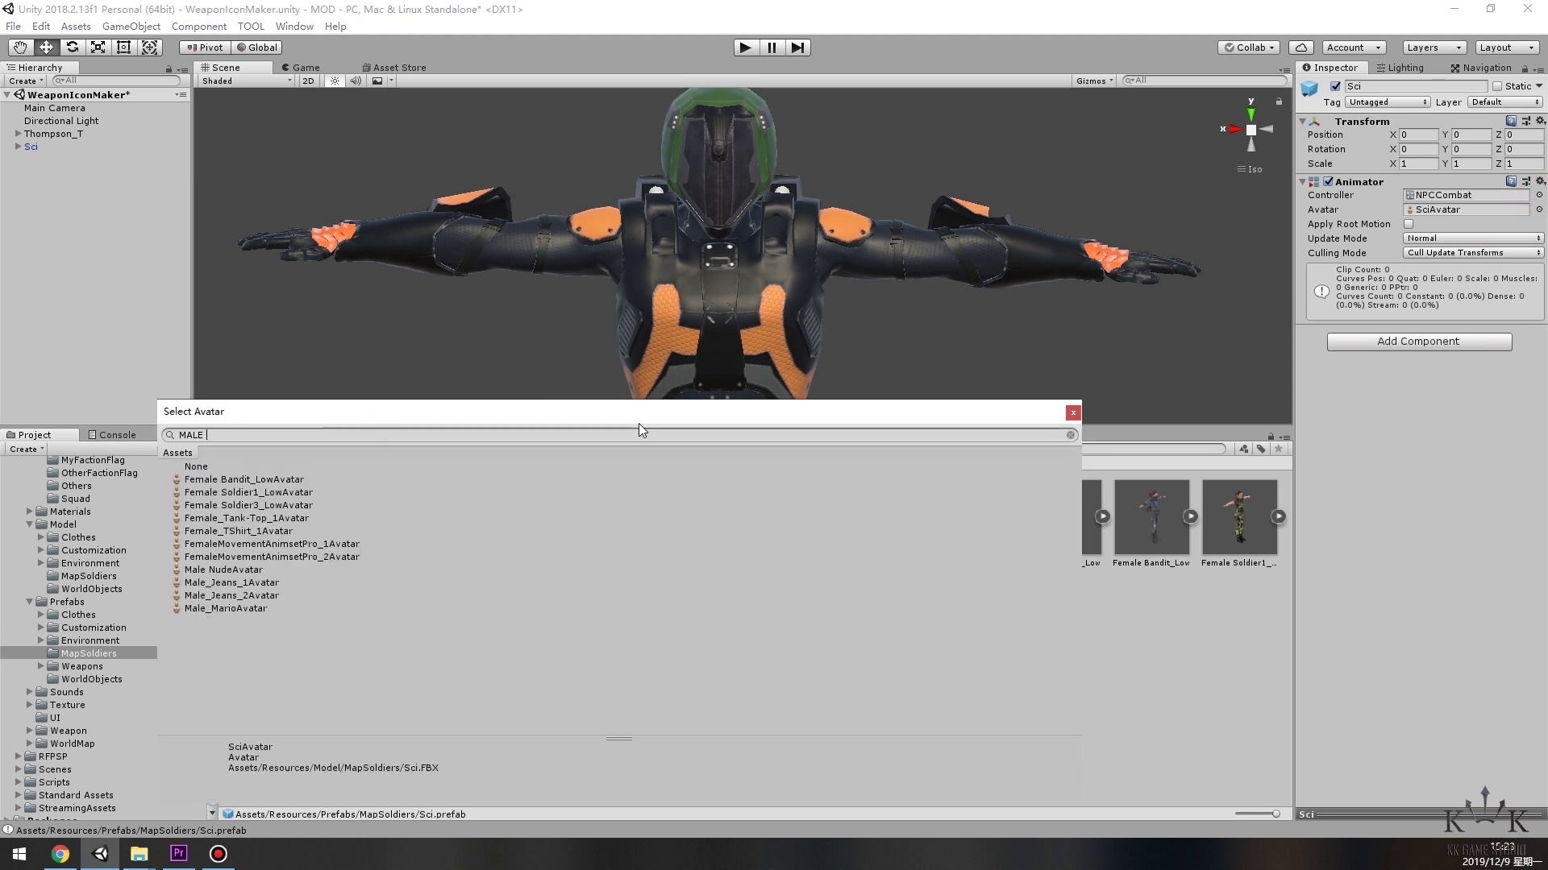
click(231, 568)
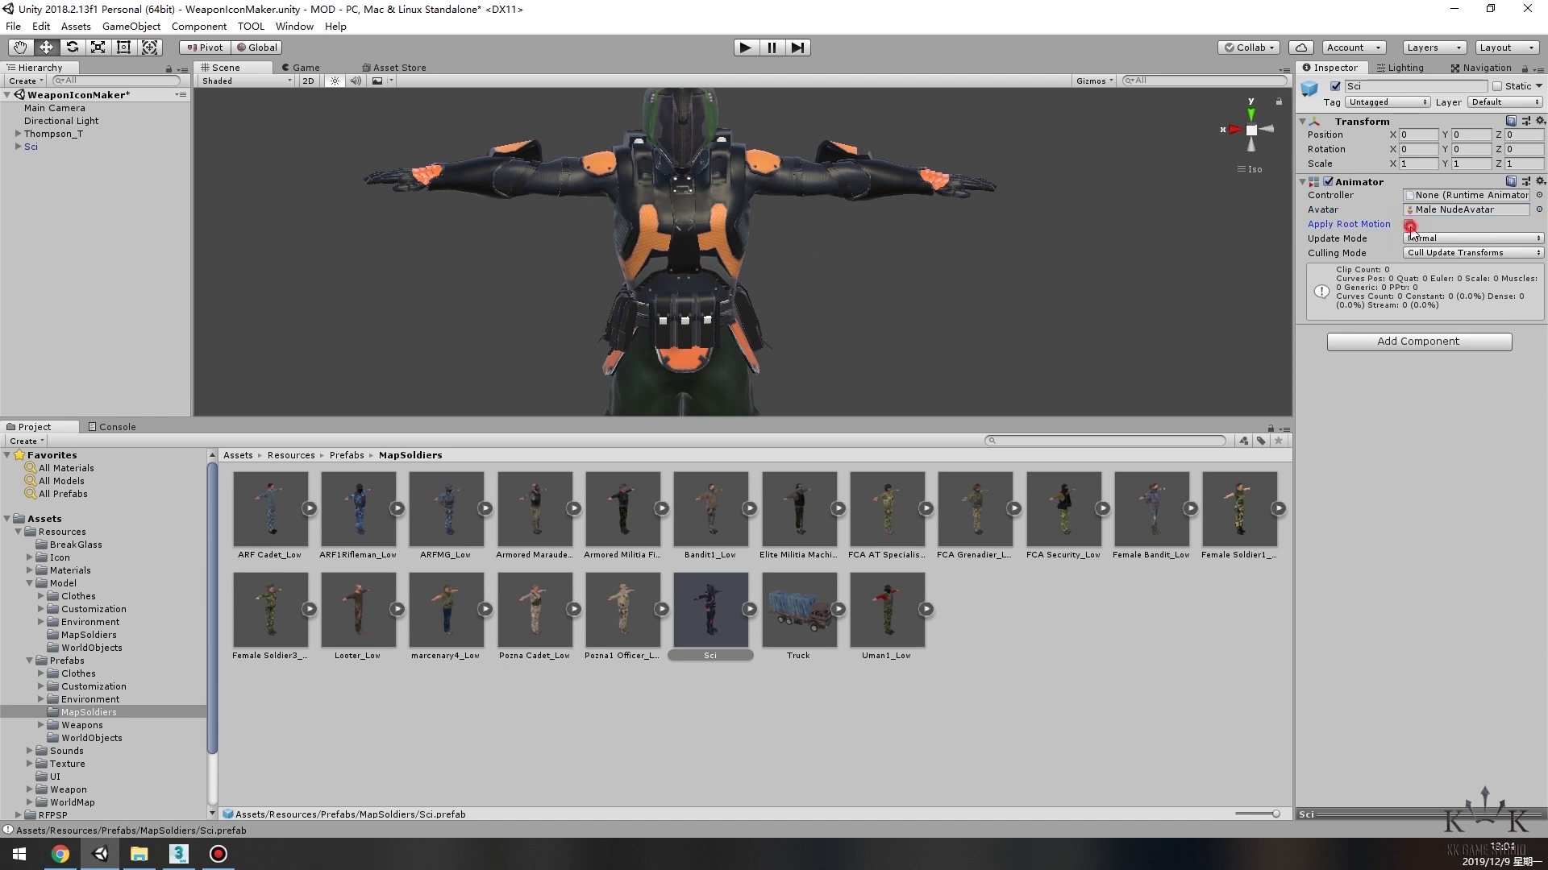
alt+drag(652, 246, 669, 250)
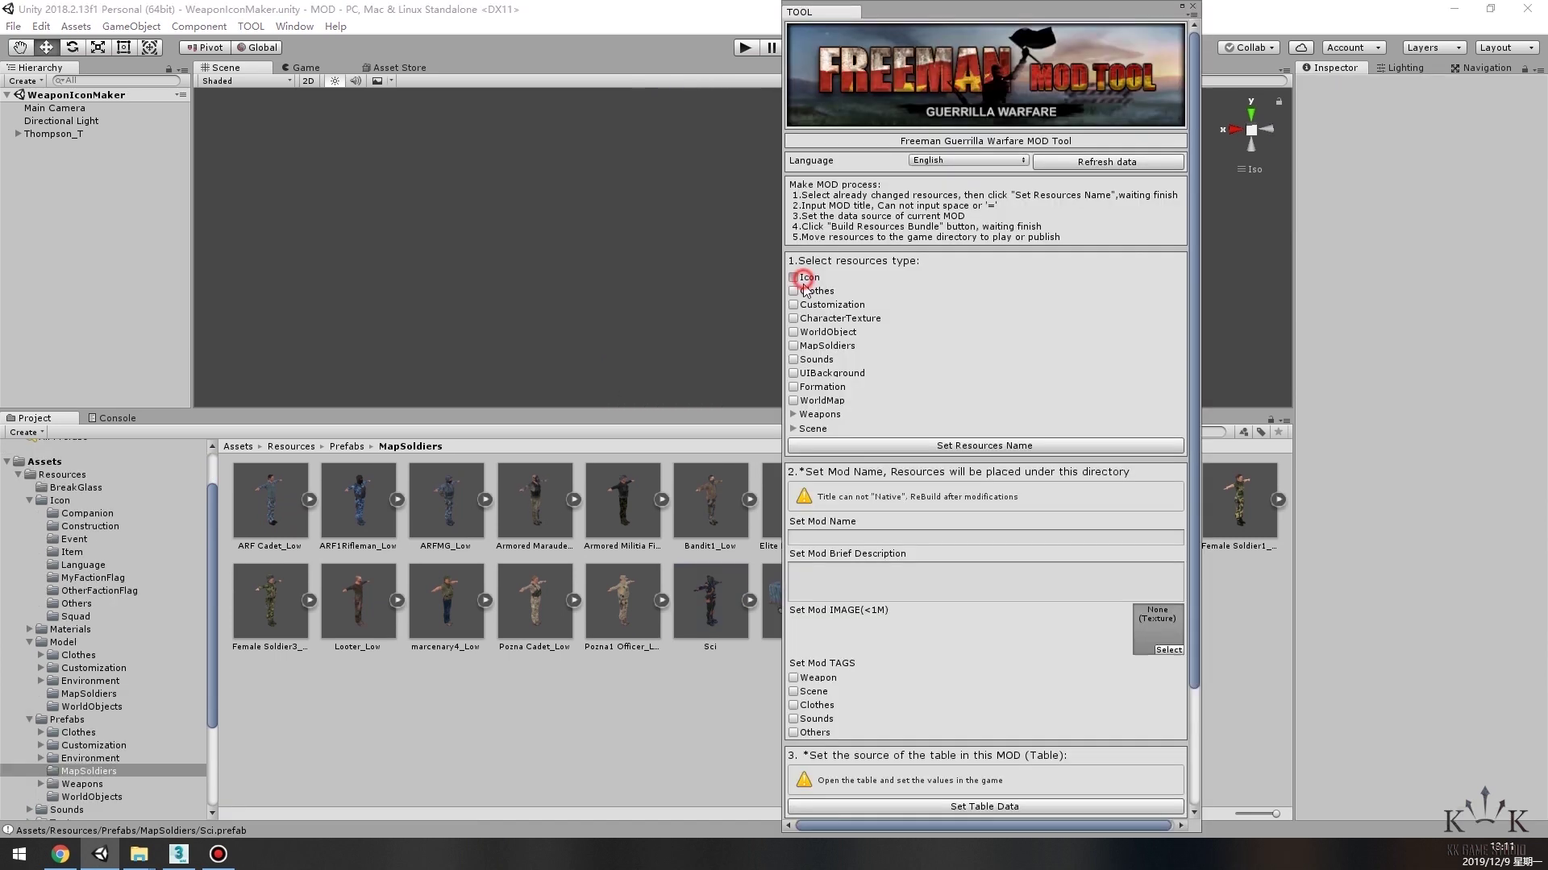
Select Icon and MapSoldiers as the MOD tool's resource types and set their resource names.
click(793, 276)
click(793, 345)
click(915, 446)
click(819, 470)
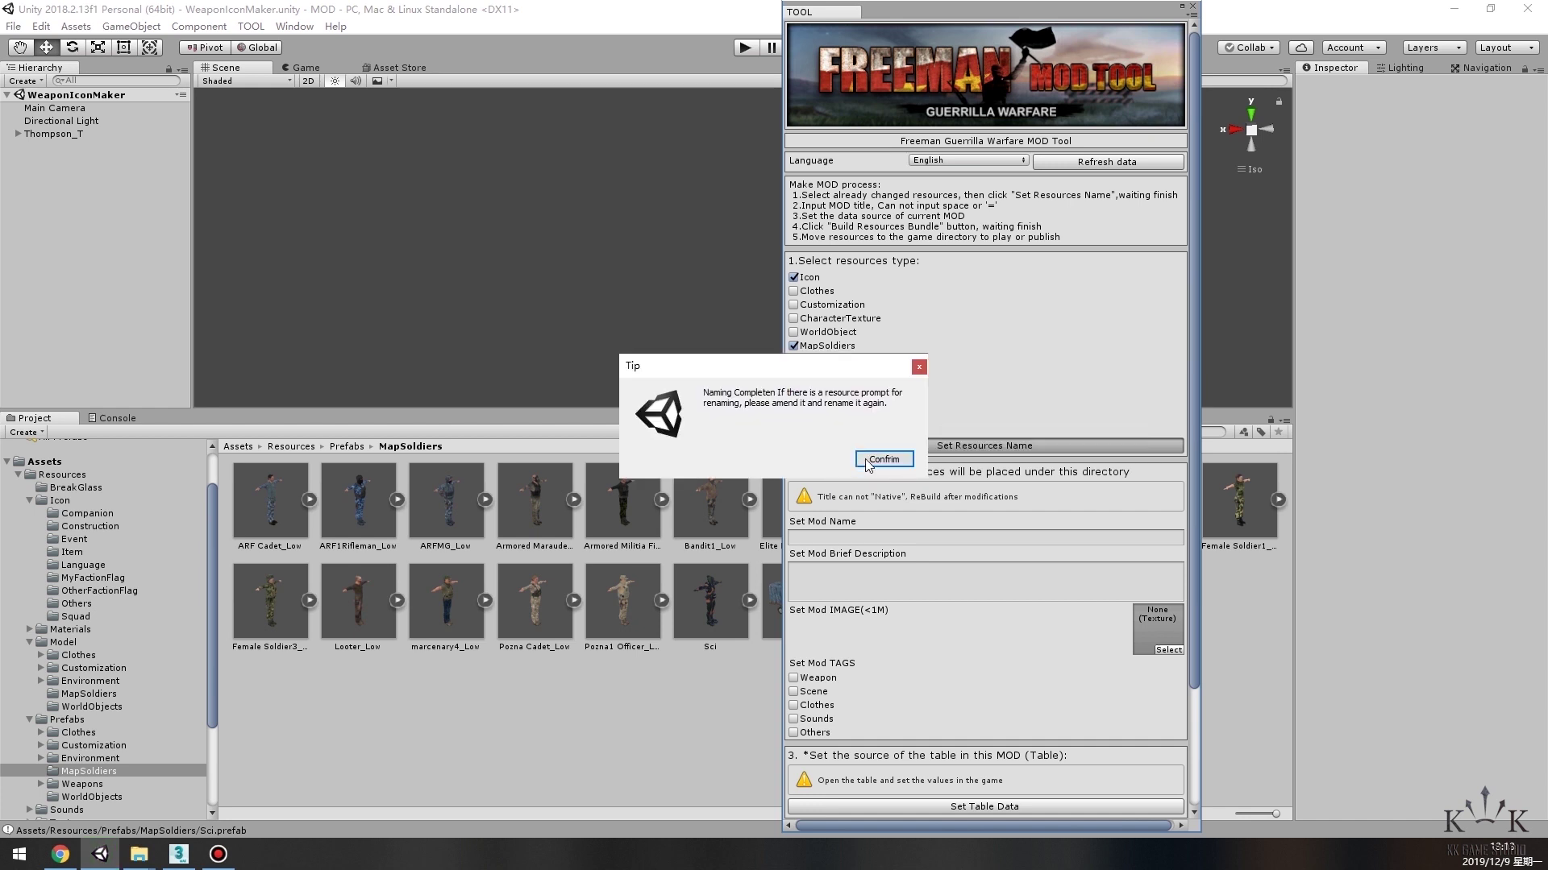
click(867, 464)
Enter Sci as the MOD's name and brief description, and choose the Sci texture as its image.
click(848, 536)
text(Sci)
key(Tab)
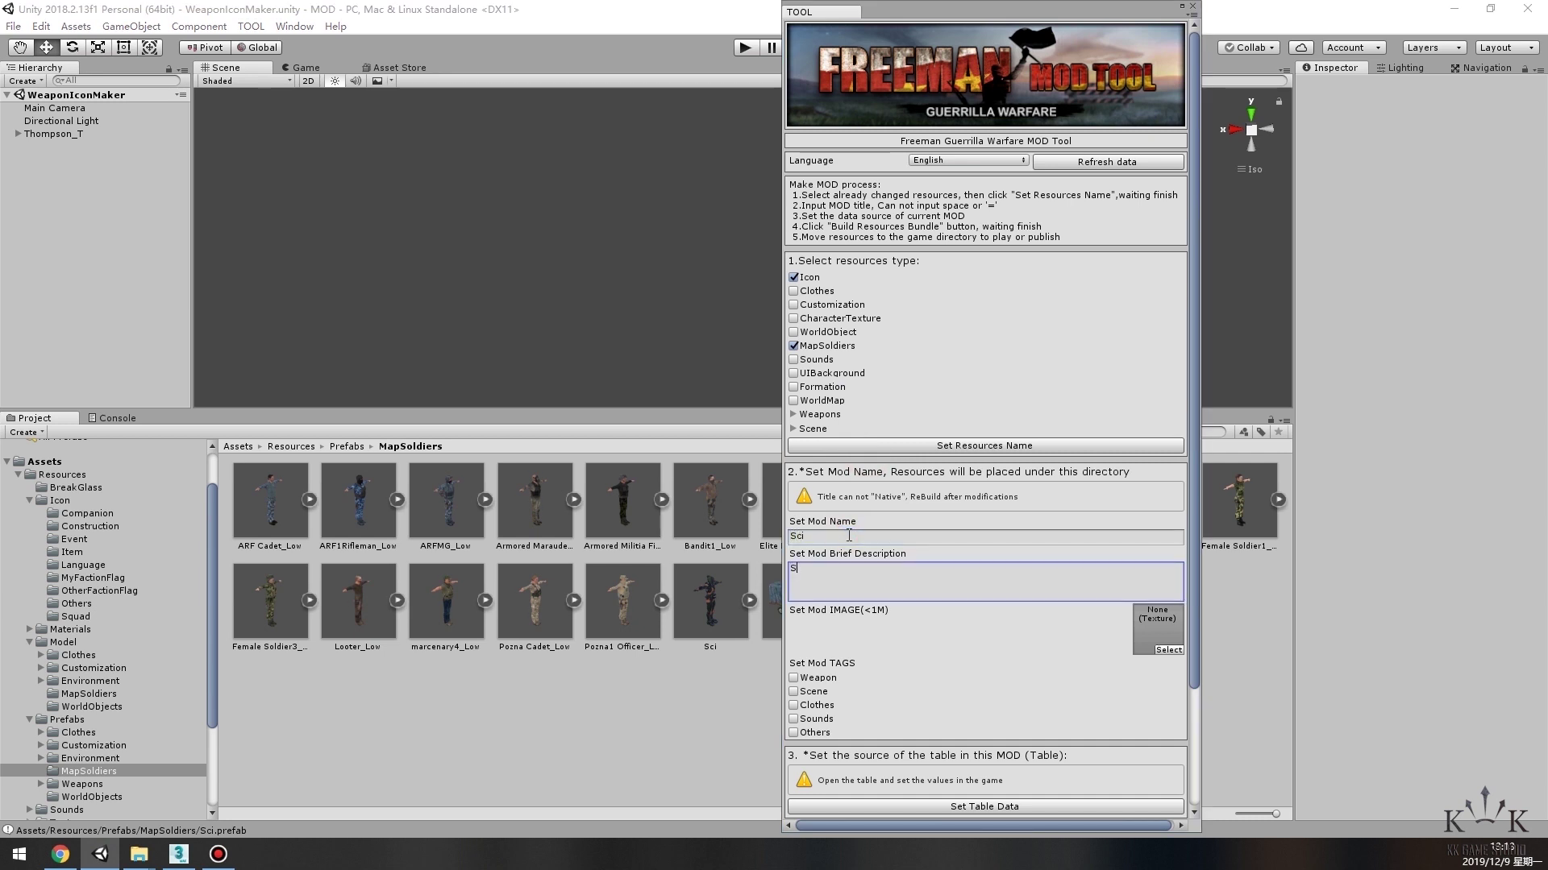
text(Sci)
click(1168, 650)
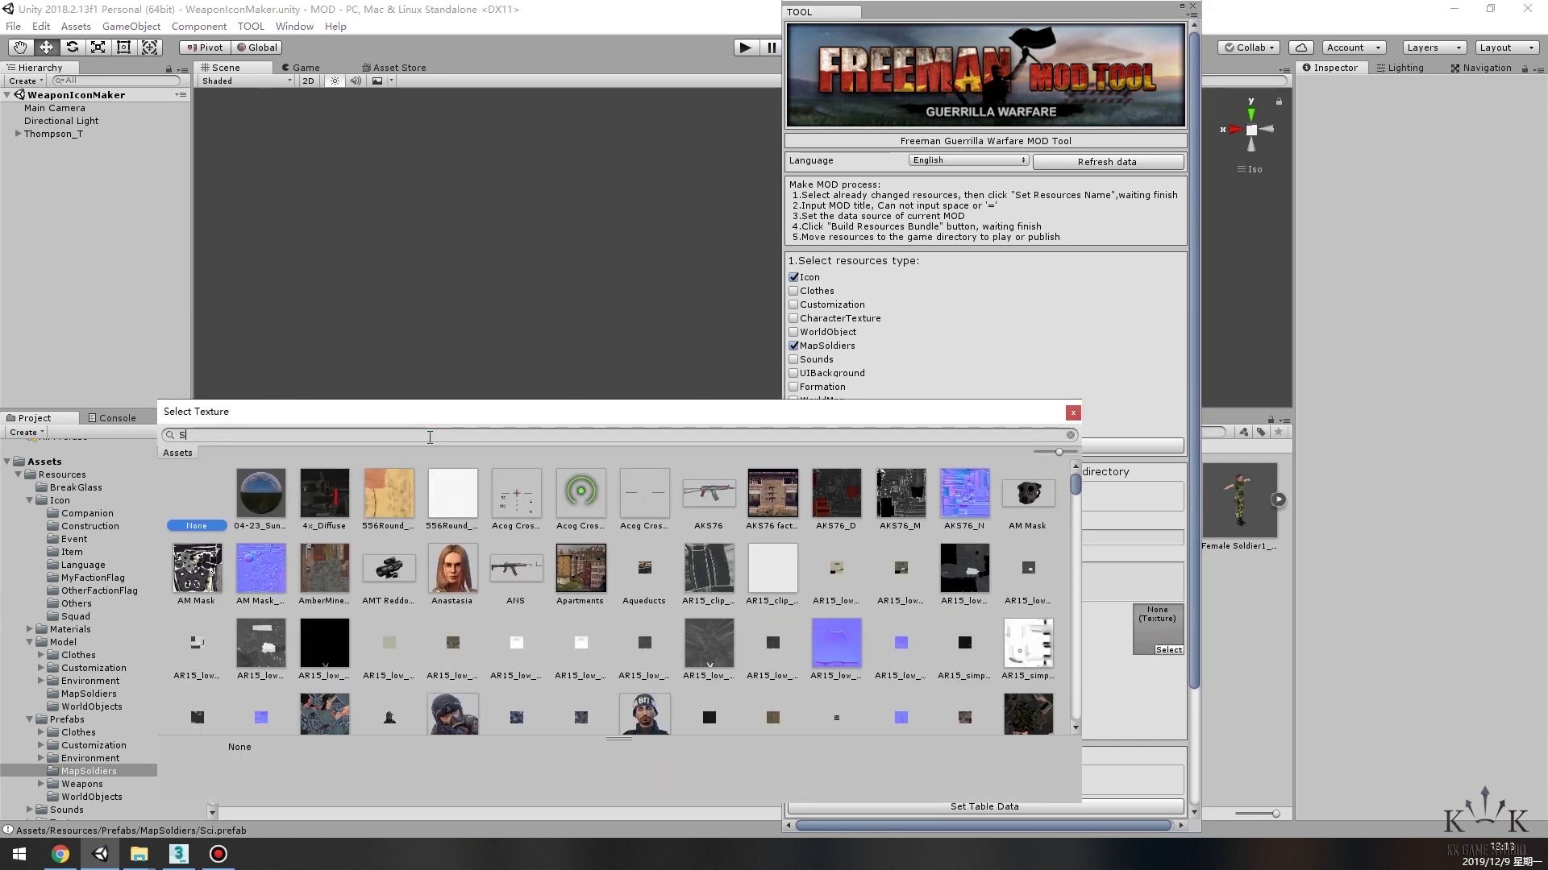
text(Sci)
double_click(241, 499)
Create the Sci MOD folder and open its table data for editing.
scroll(1024, 555, down, 3)
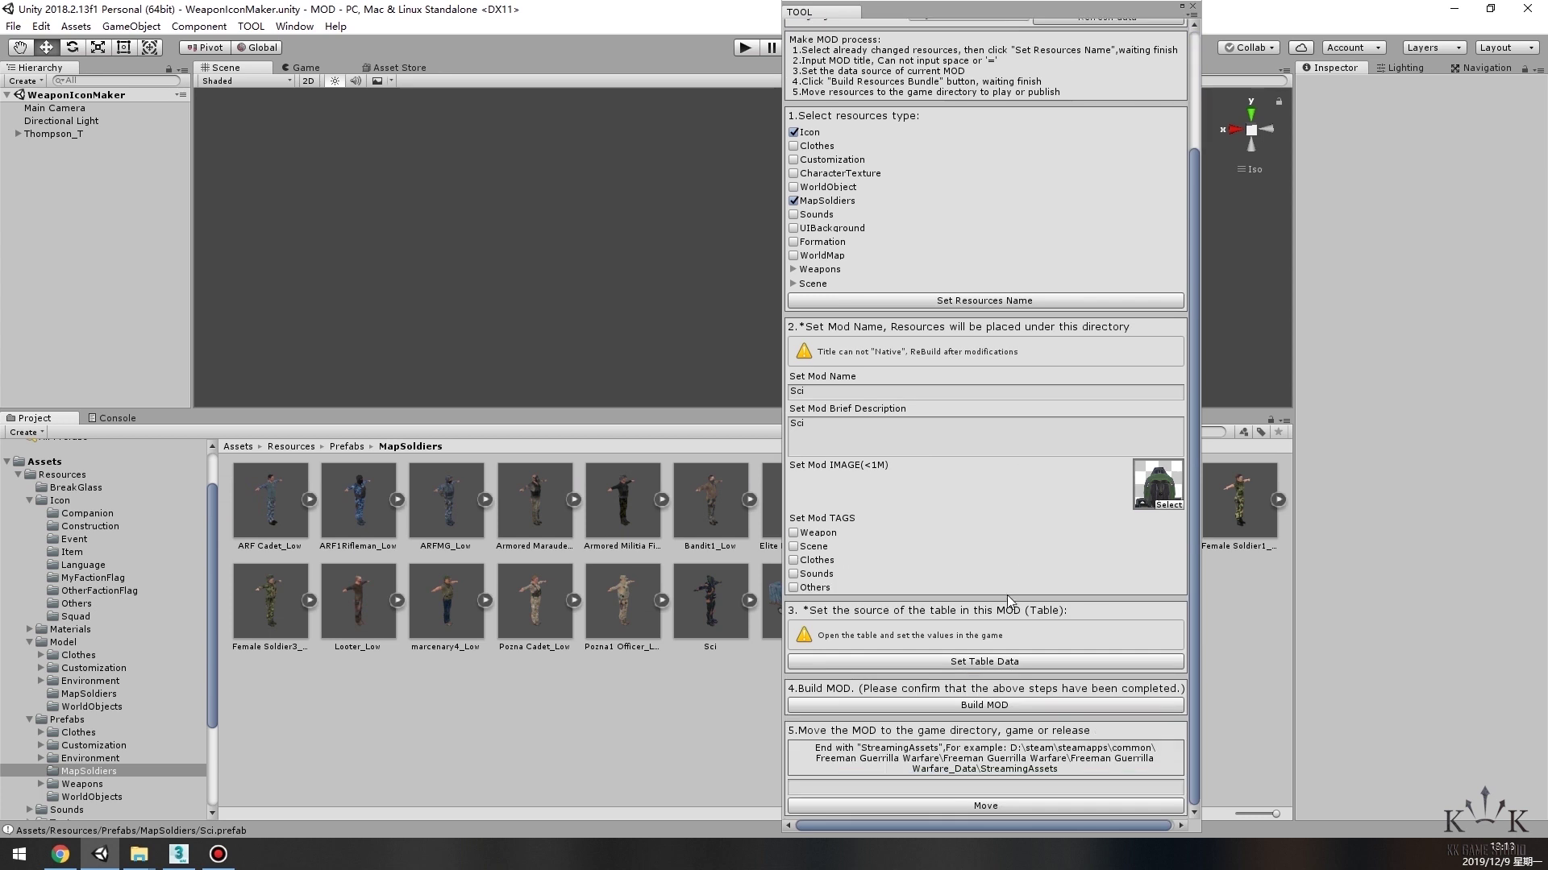
click(985, 662)
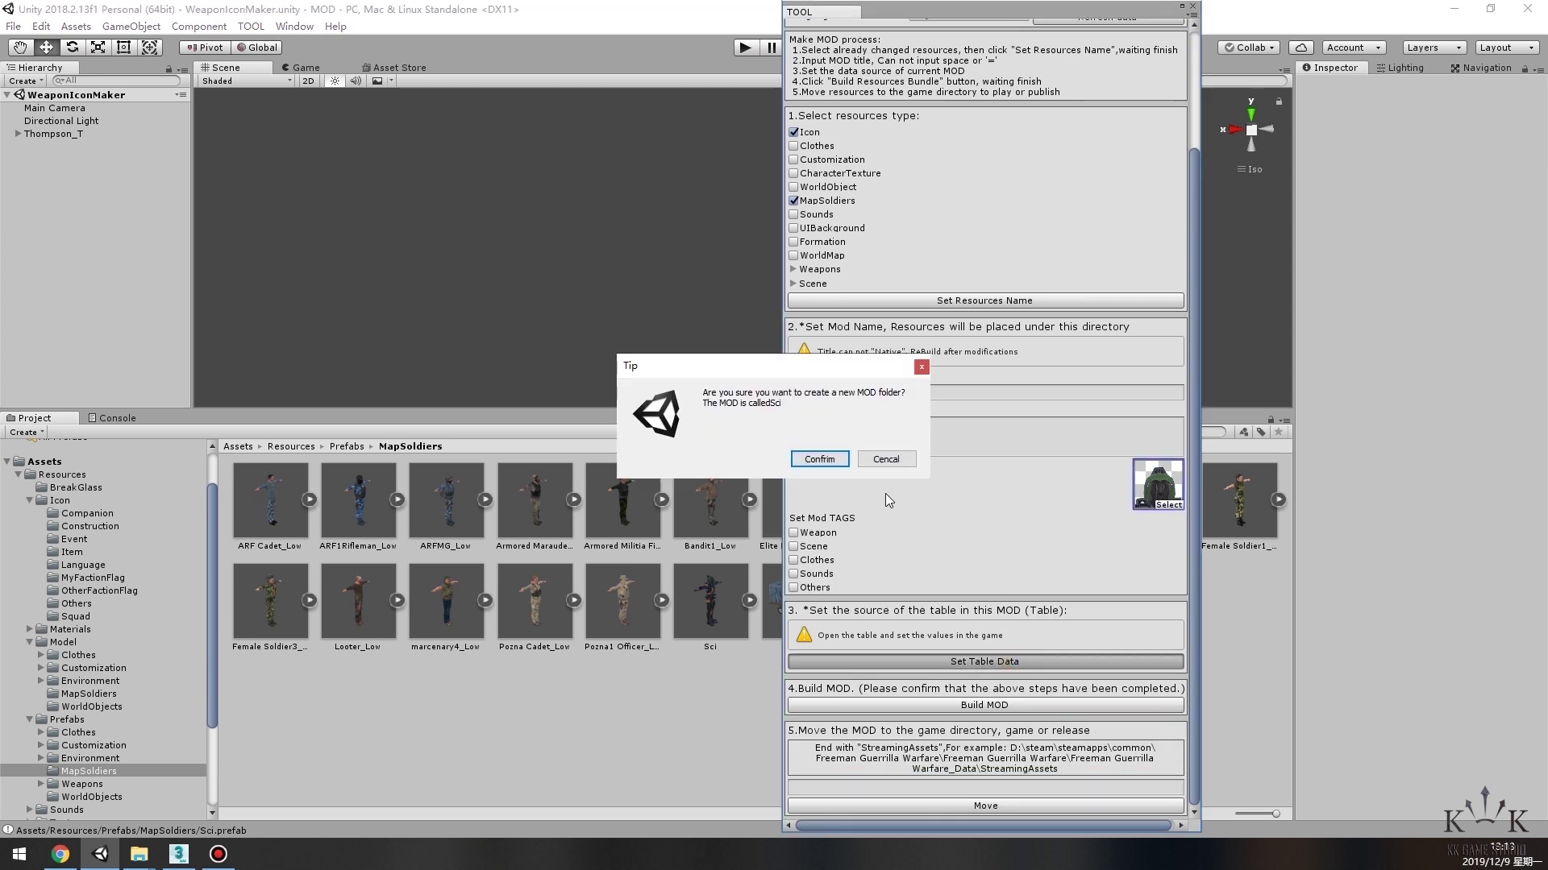
click(824, 458)
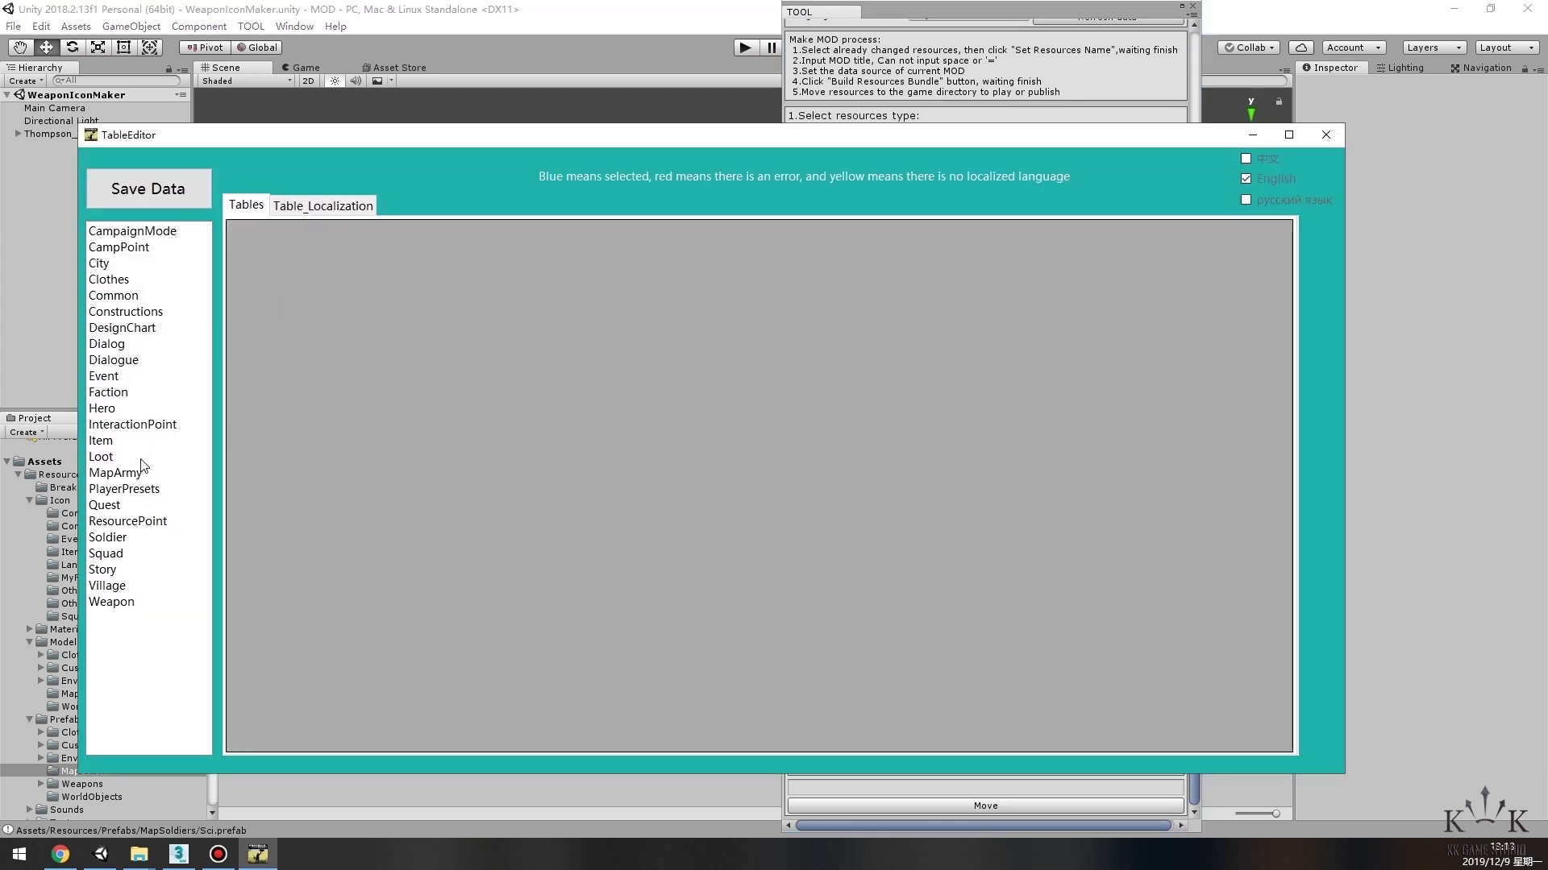
Add a row at the end of the MapArmy table and name it Sci.
click(135, 476)
scroll(251, 700, down, 4)
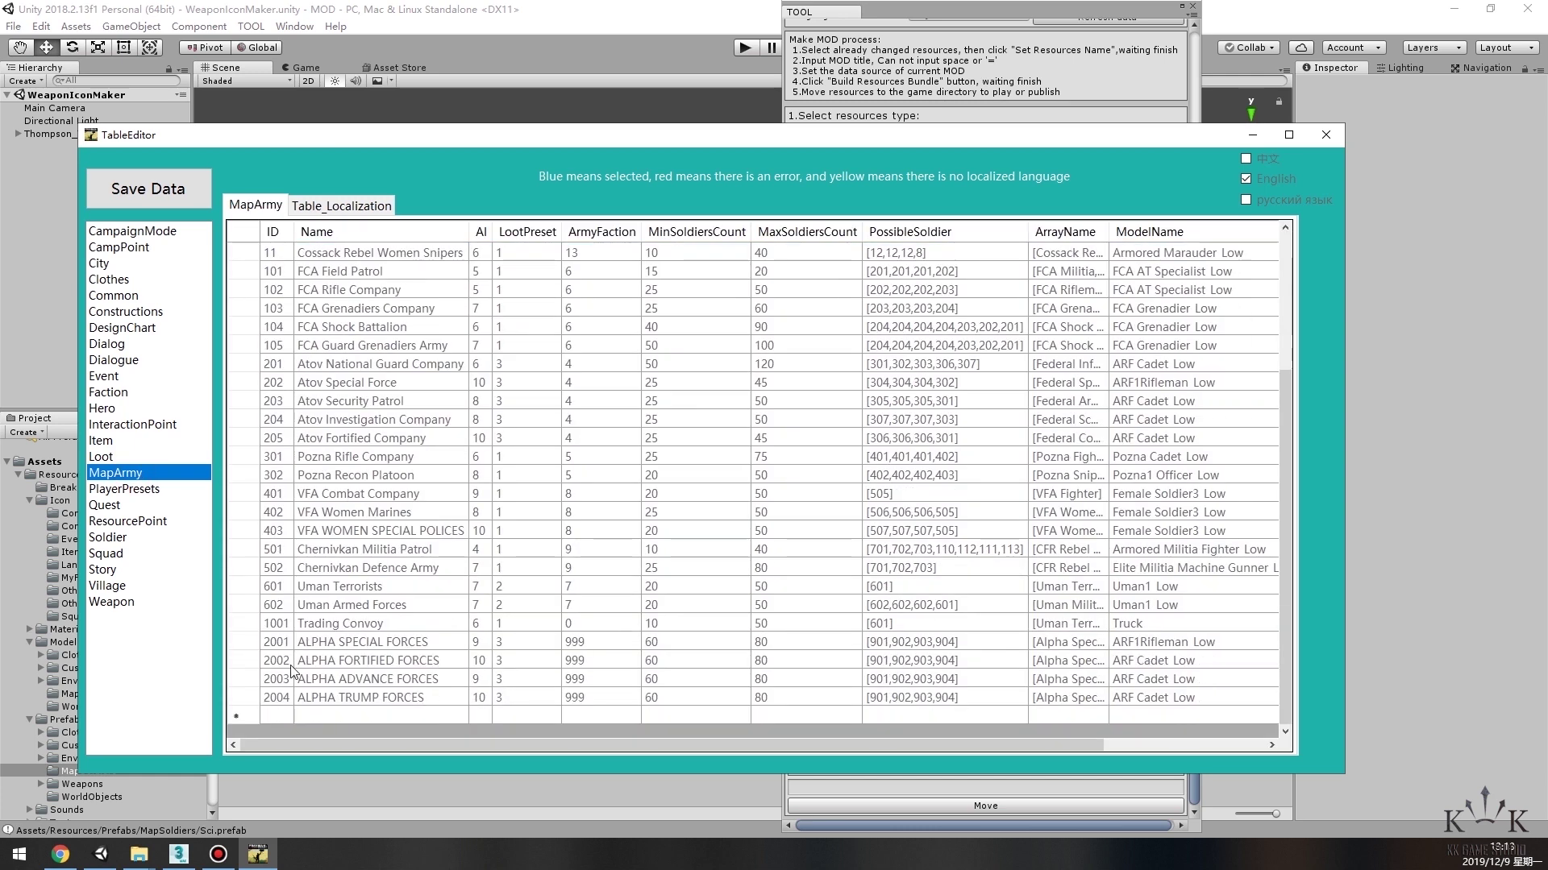
right_click(248, 696)
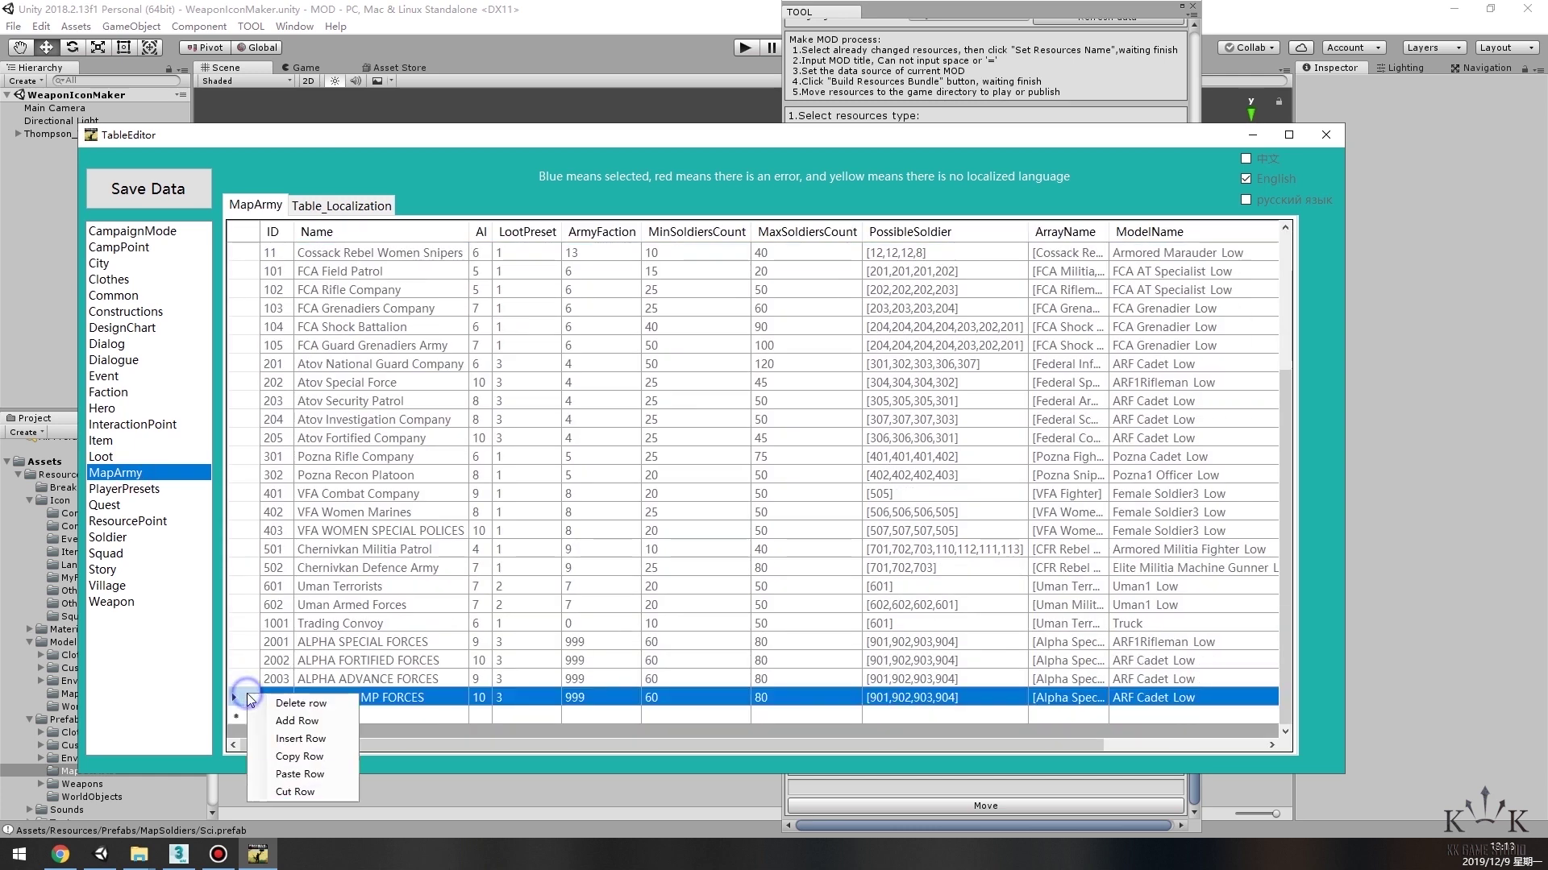
click(301, 722)
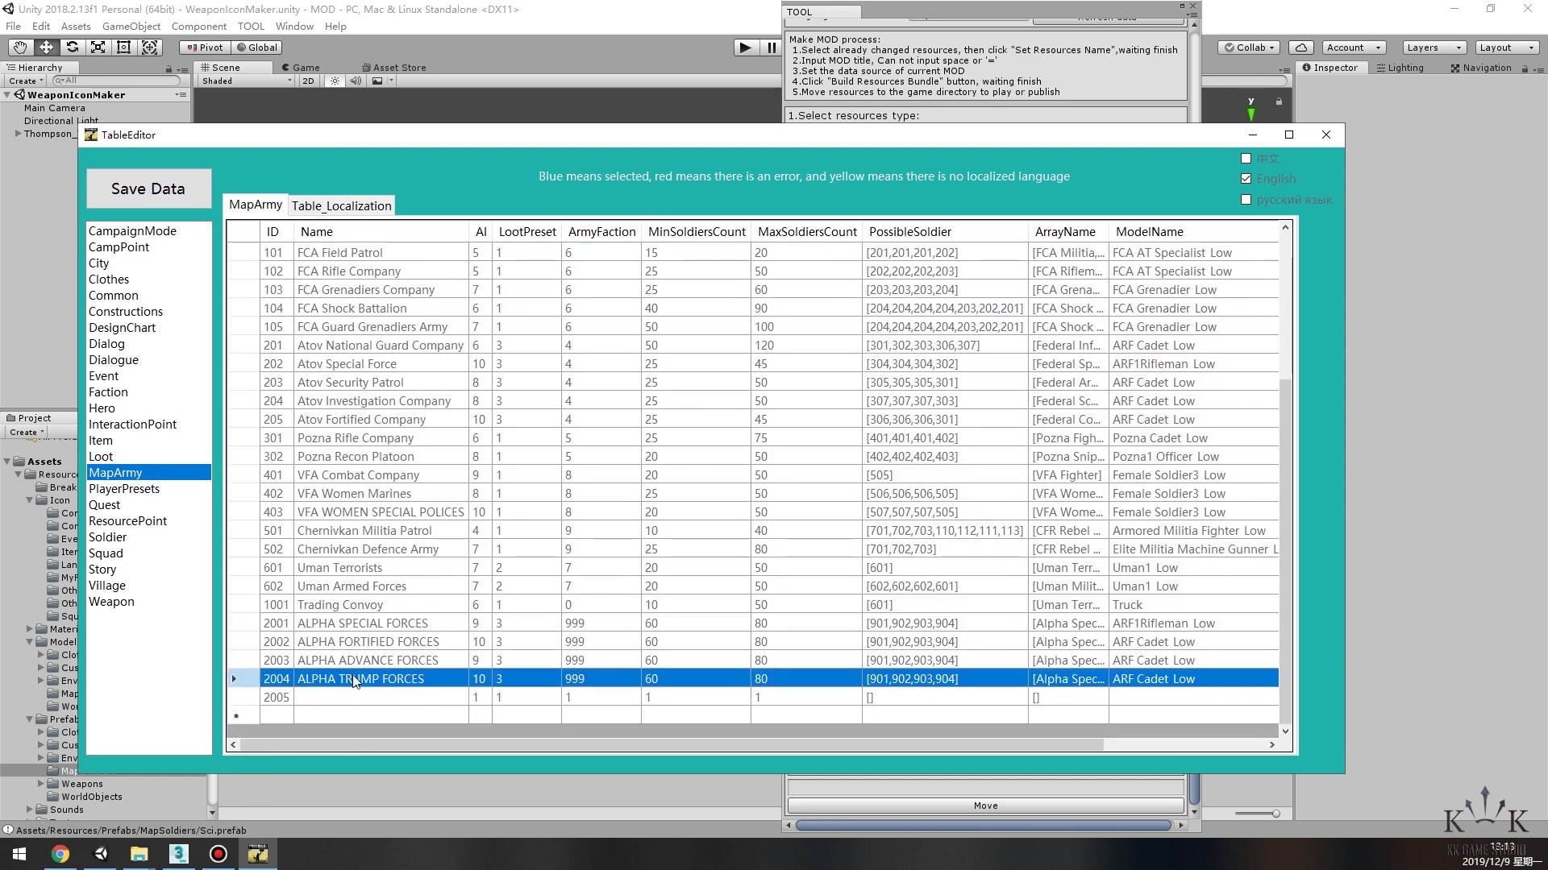
click(395, 695)
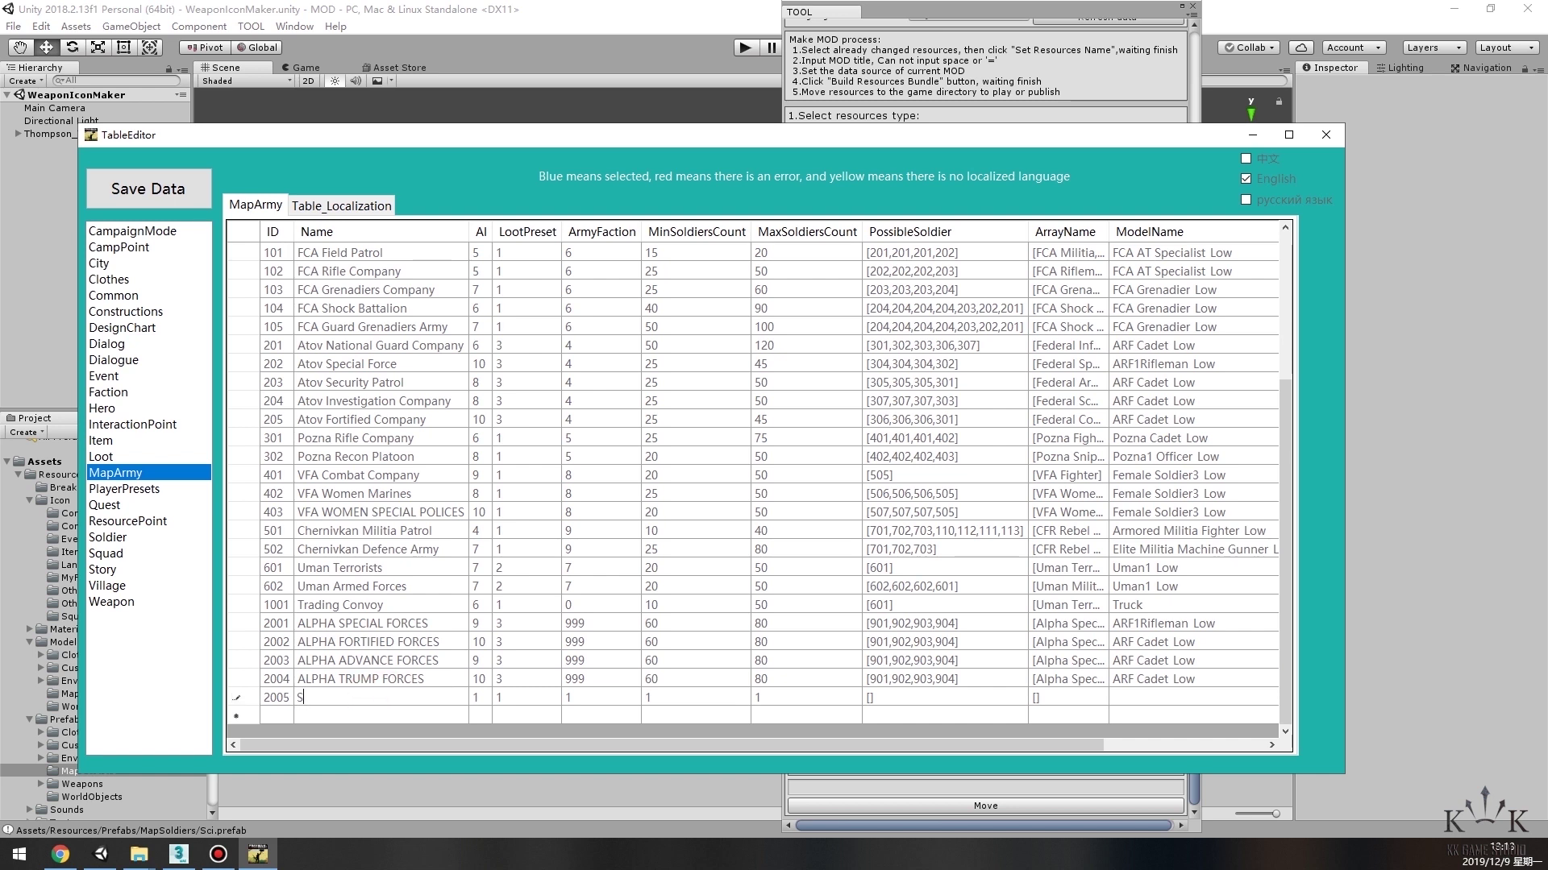
Set the Sci row's LootPreset to 4, ArmyFaction to 5, MinSoldiersCount to 50 and MaxSoldiersCount to 80.
click(523, 698)
text(4)
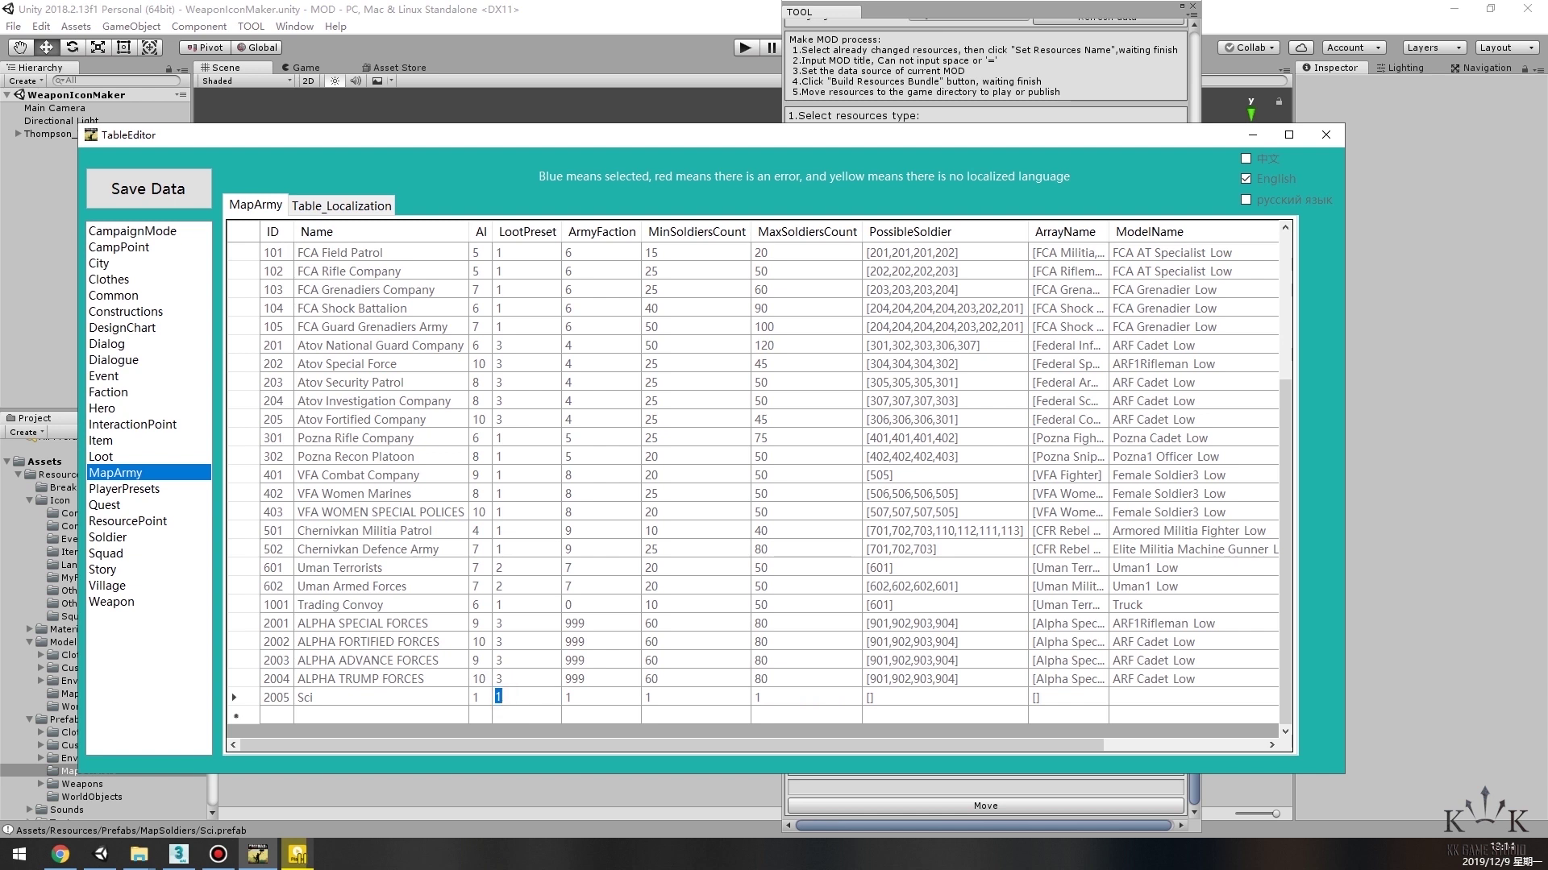
click(584, 698)
text(5)
key(Tab)
text(50)
key(Tab)
text(80)
key(Return)
Select the Sci army's possible soldiers in its ArrayName list, covering IDs 1 to 12 and 101.
click(1057, 698)
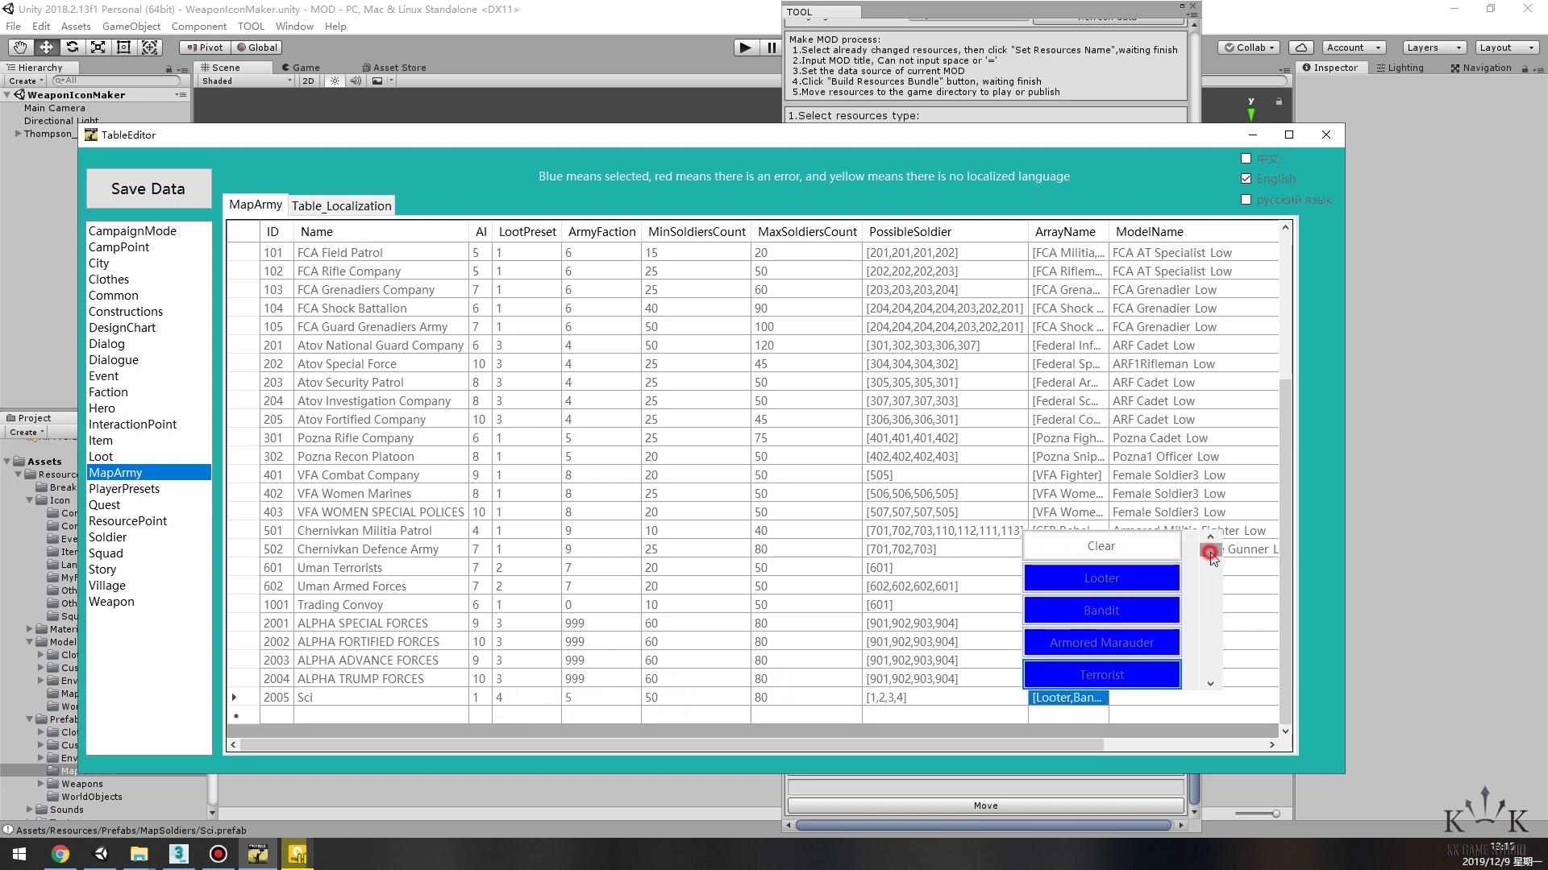
drag(1209, 550, 1212, 568)
click(1101, 548)
click(1101, 580)
click(1101, 612)
click(1101, 645)
click(1101, 677)
click(1123, 588)
click(1122, 615)
click(1119, 646)
click(1118, 676)
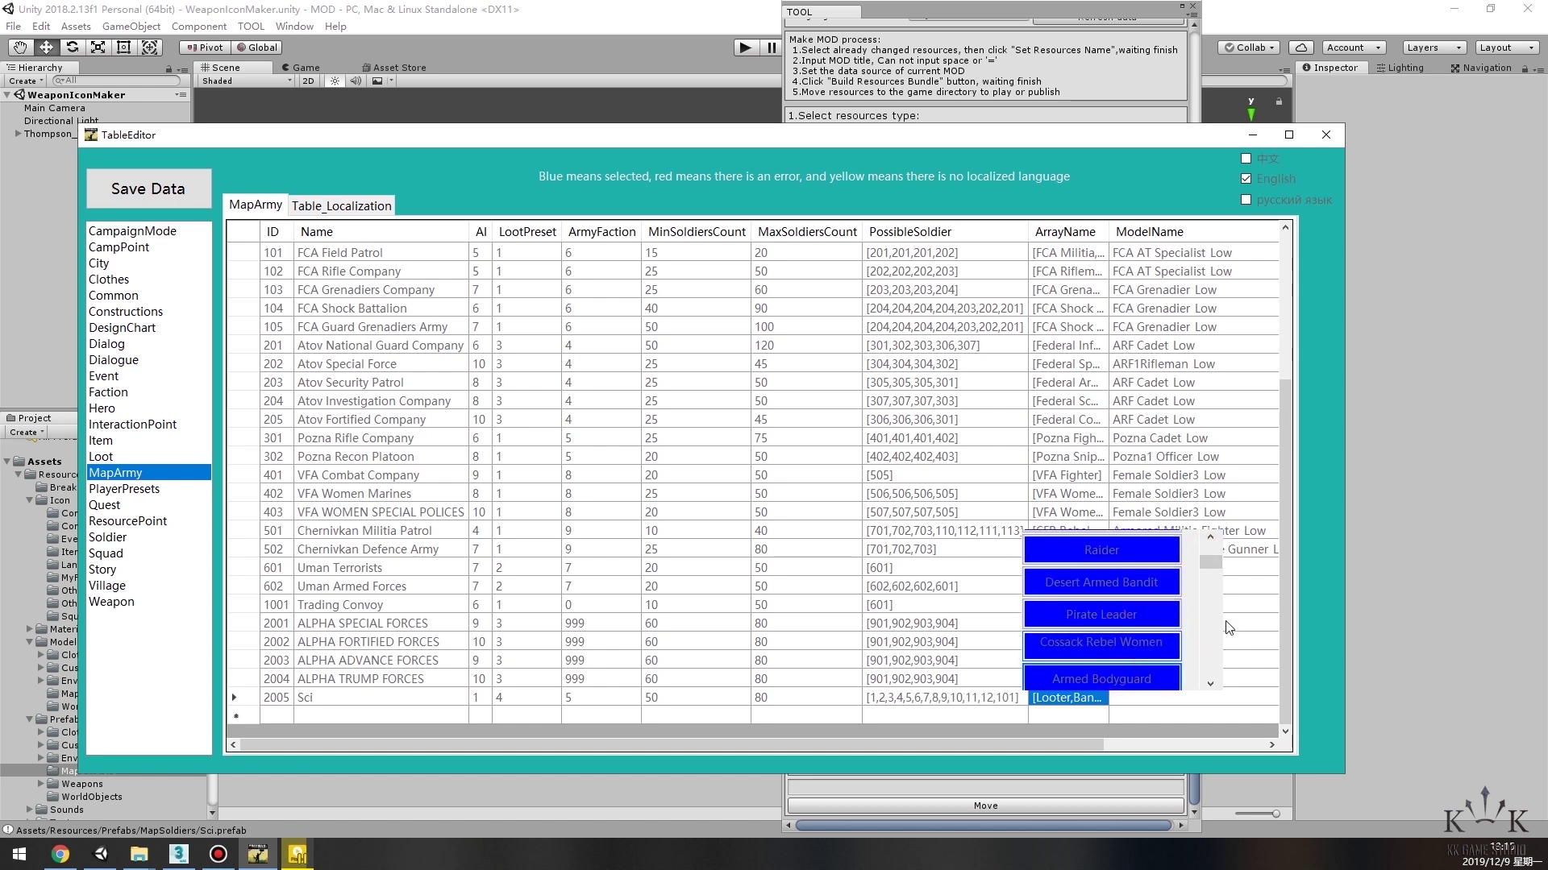
Set the Sci row's ModelName and Icon to Sci, save the table data and close the table editor.
click(1137, 696)
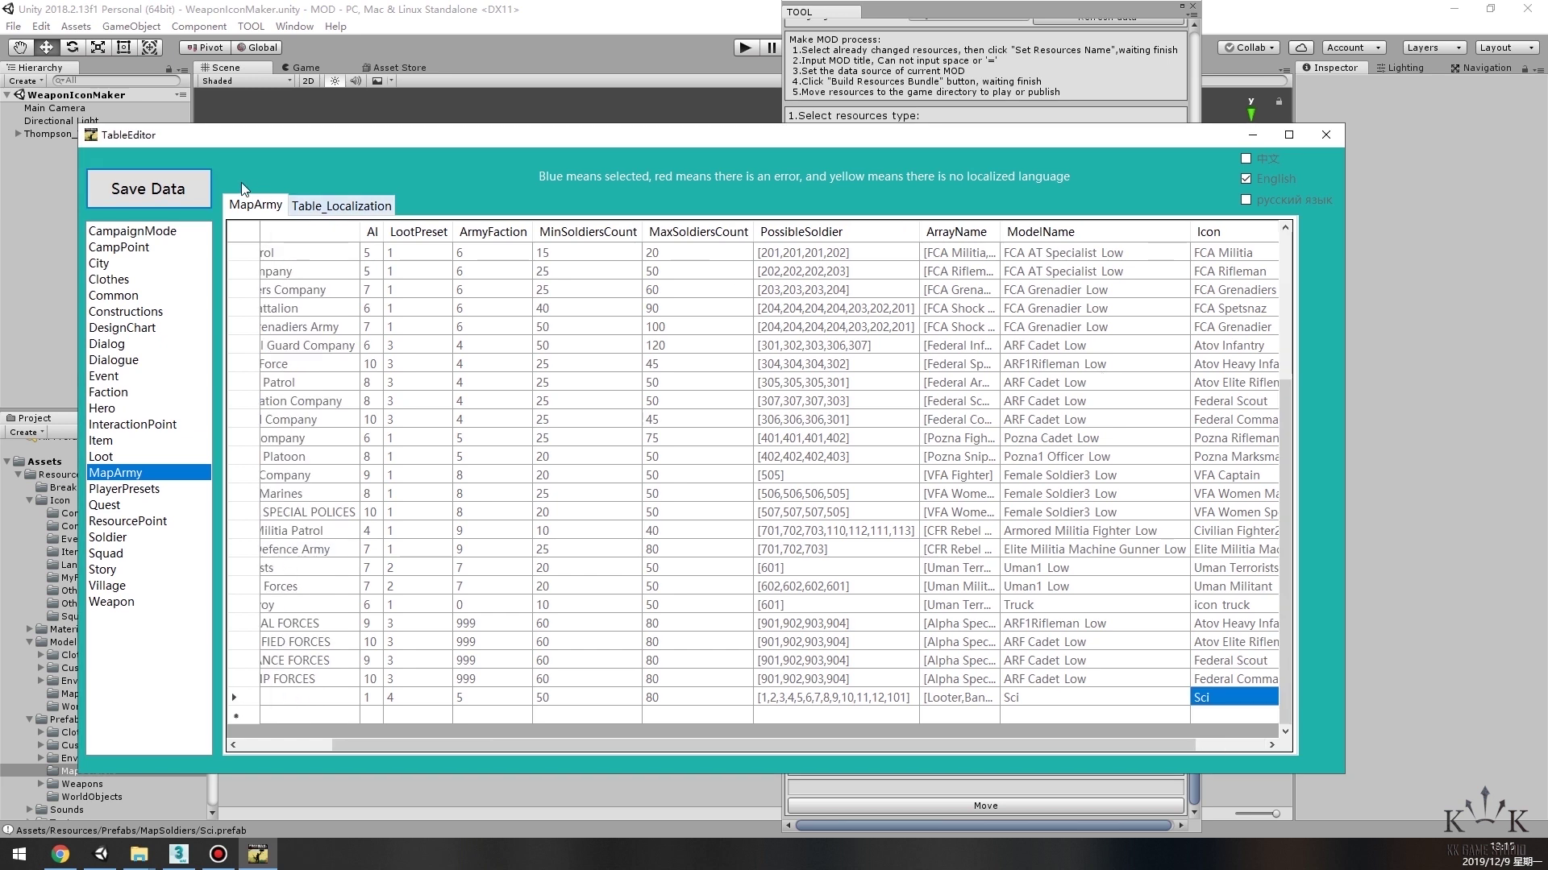
click(161, 188)
click(1326, 134)
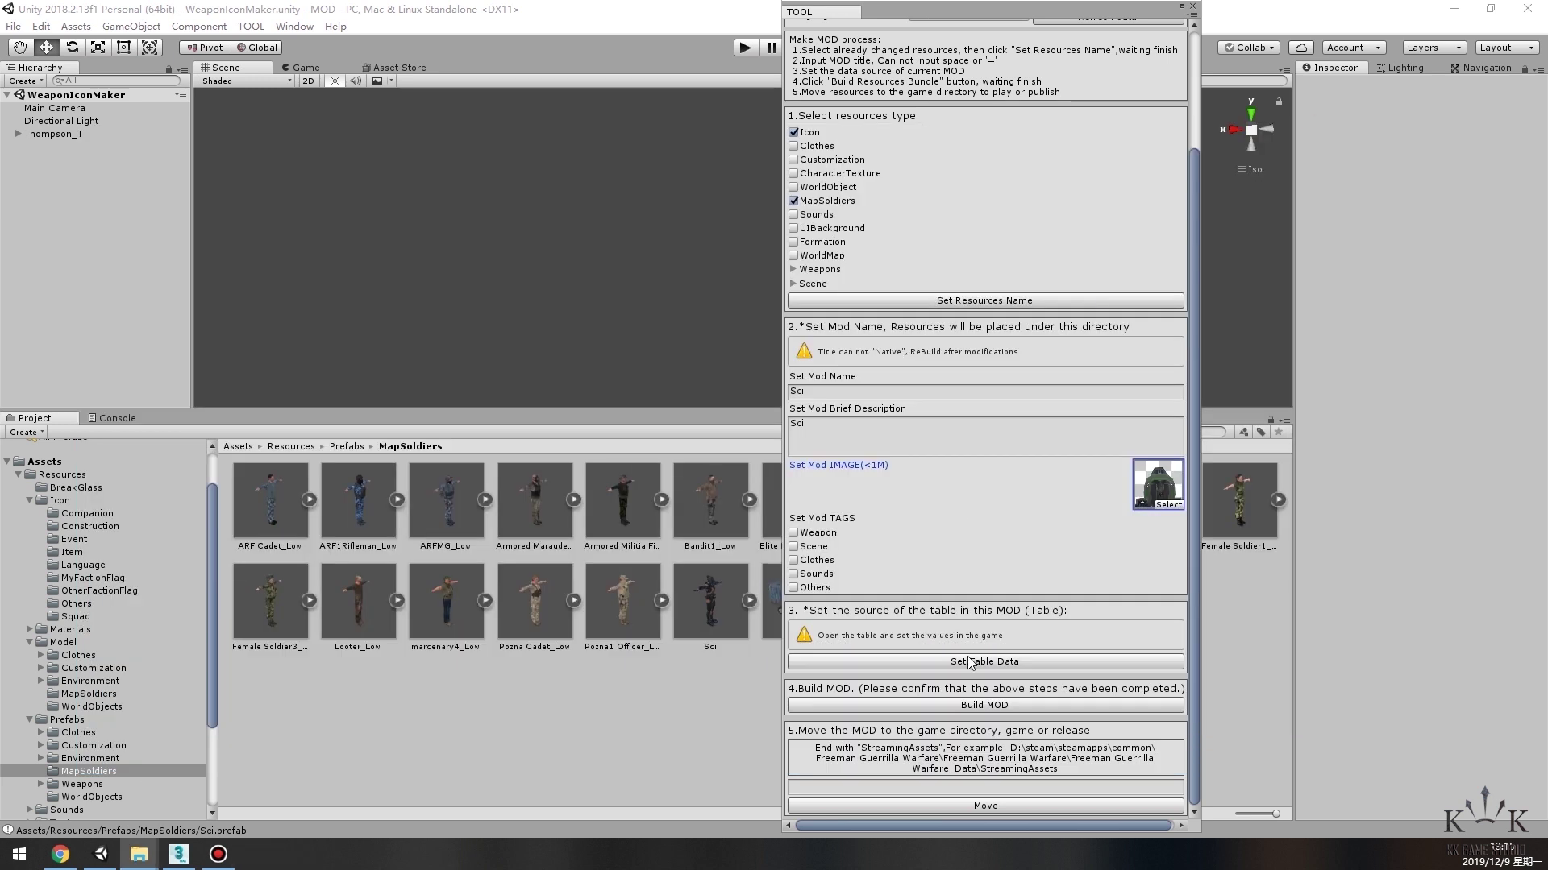
Build the Sci MOD and confirm the packing.
click(994, 706)
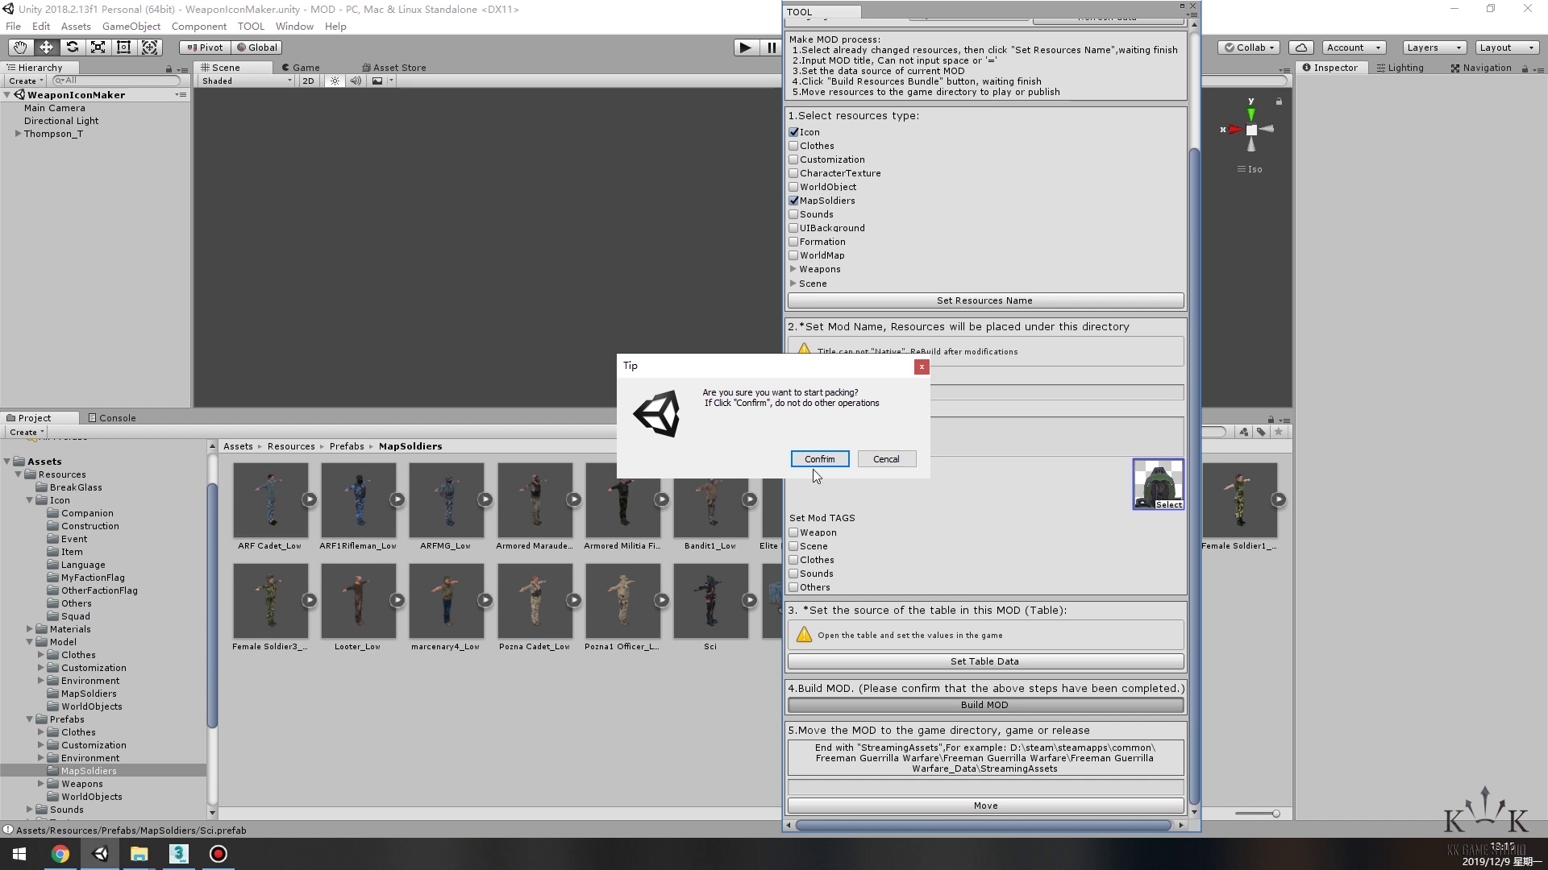
click(820, 460)
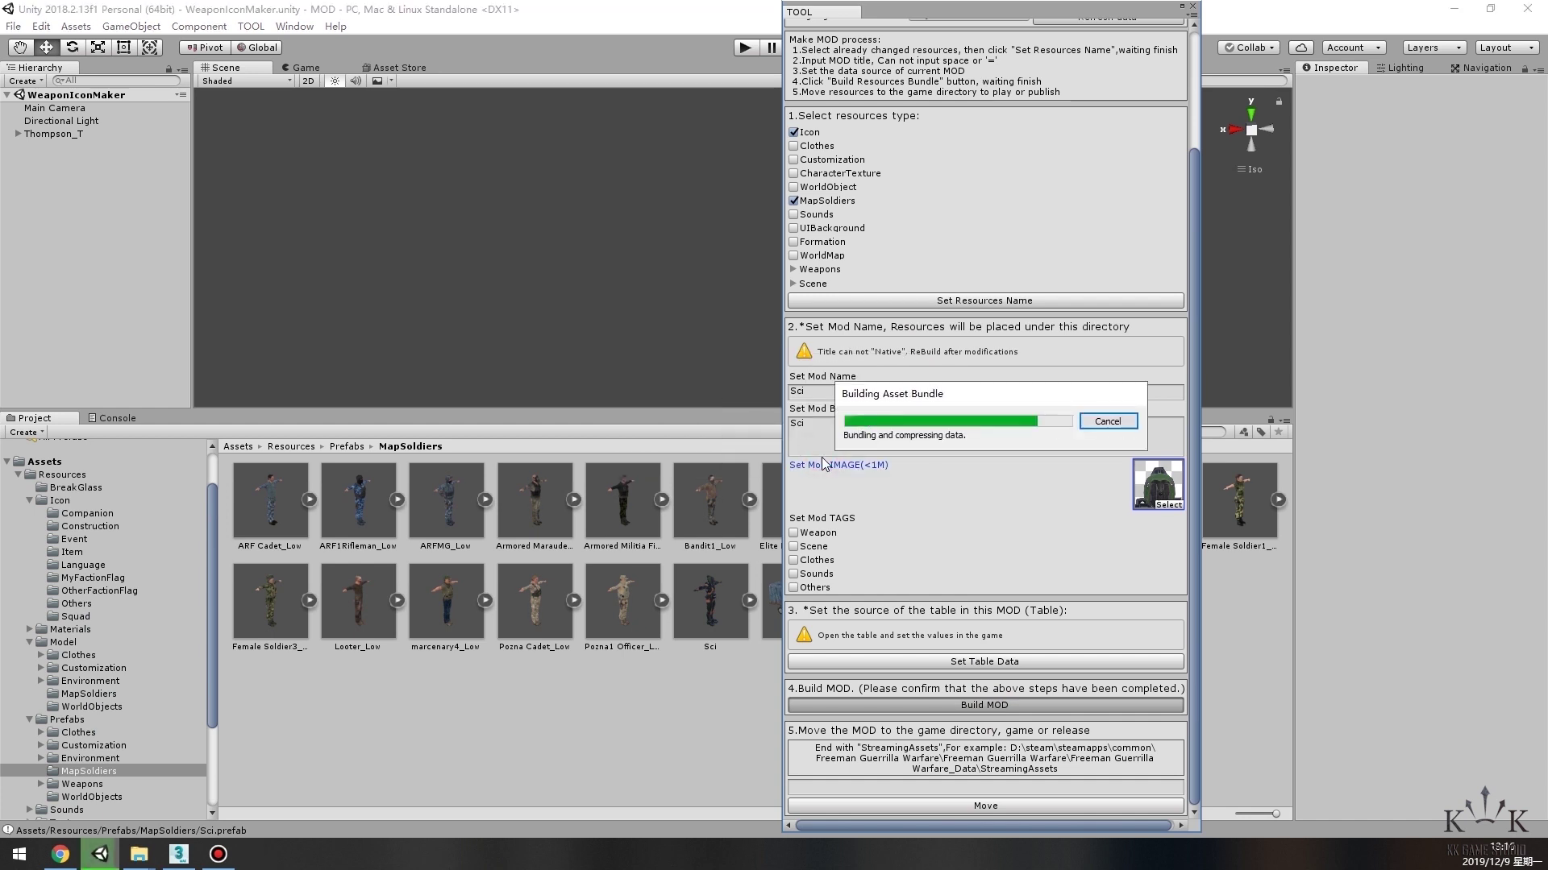
Copy the game's StreamingAssets folder path from File Explorer, move the built MOD to that directory and open the folder.
mouse_move(139, 854)
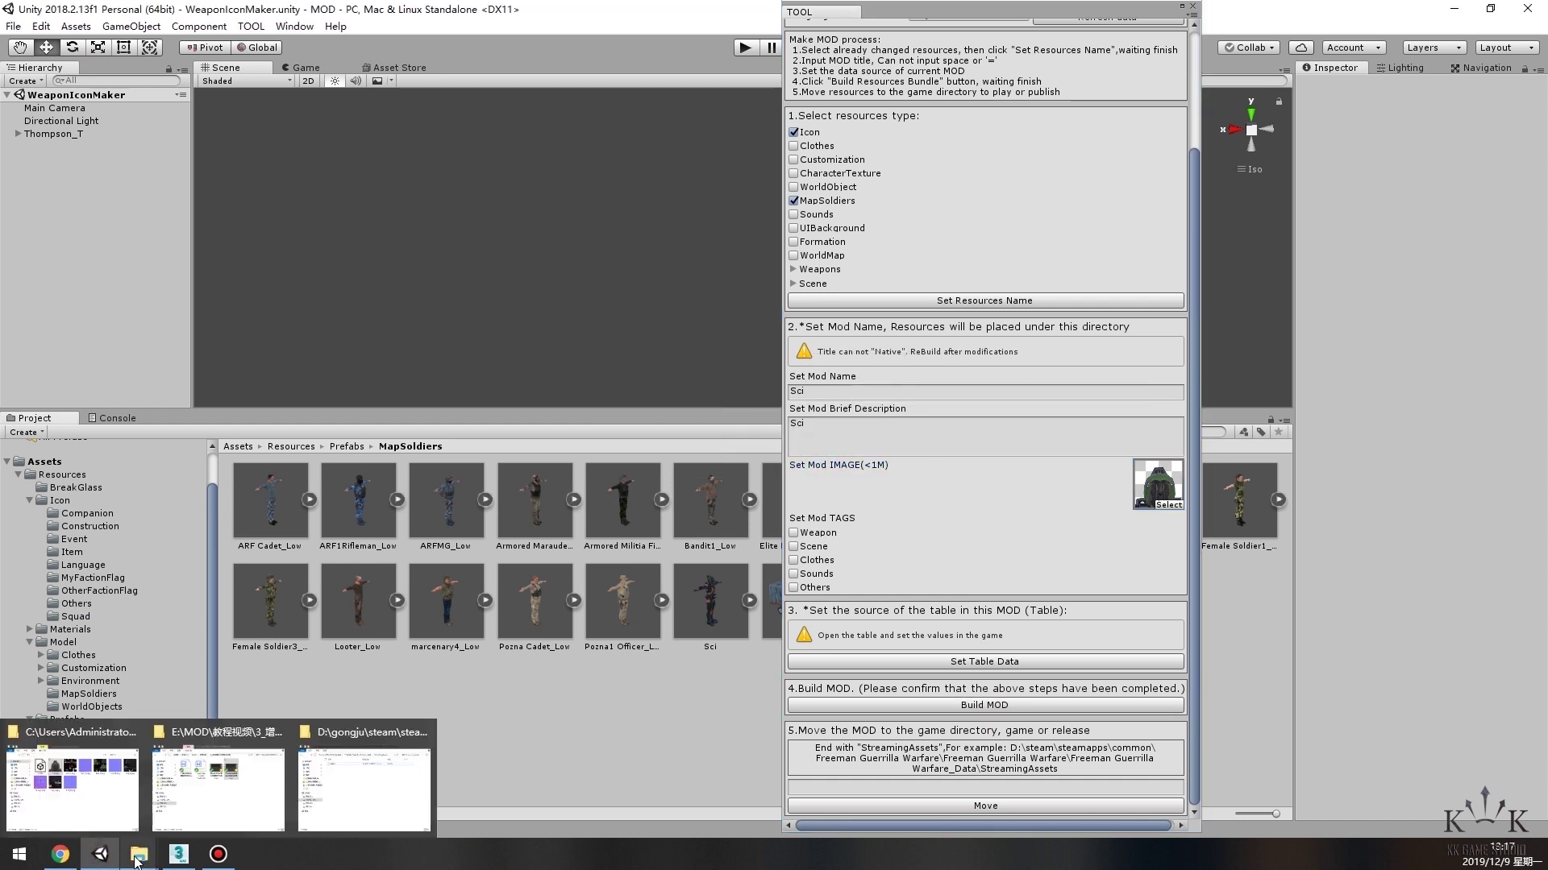
click(351, 766)
click(613, 273)
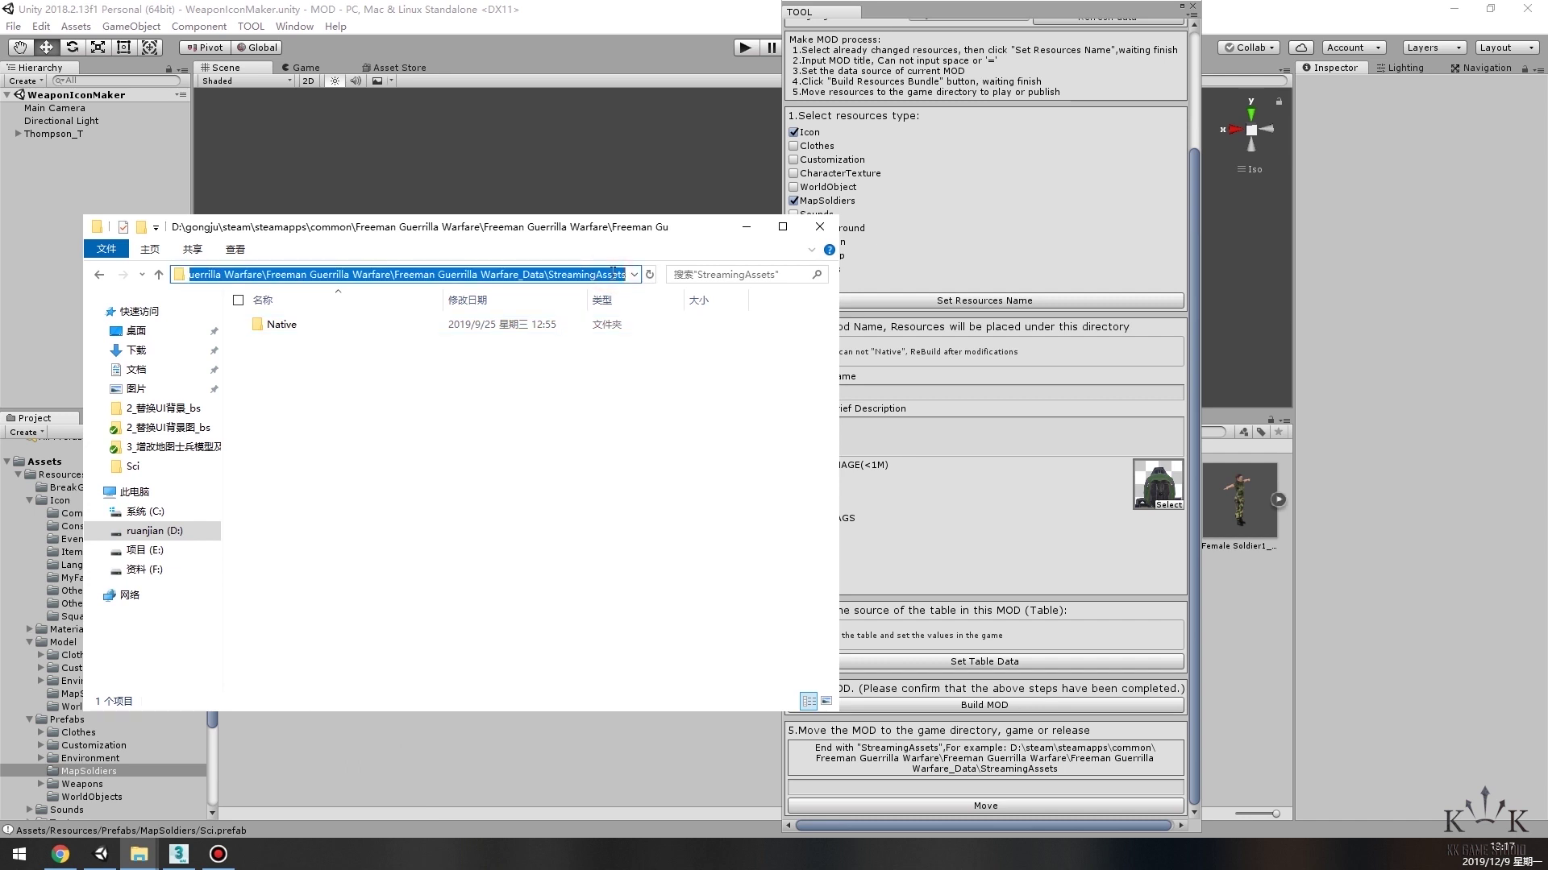
click(746, 227)
click(984, 786)
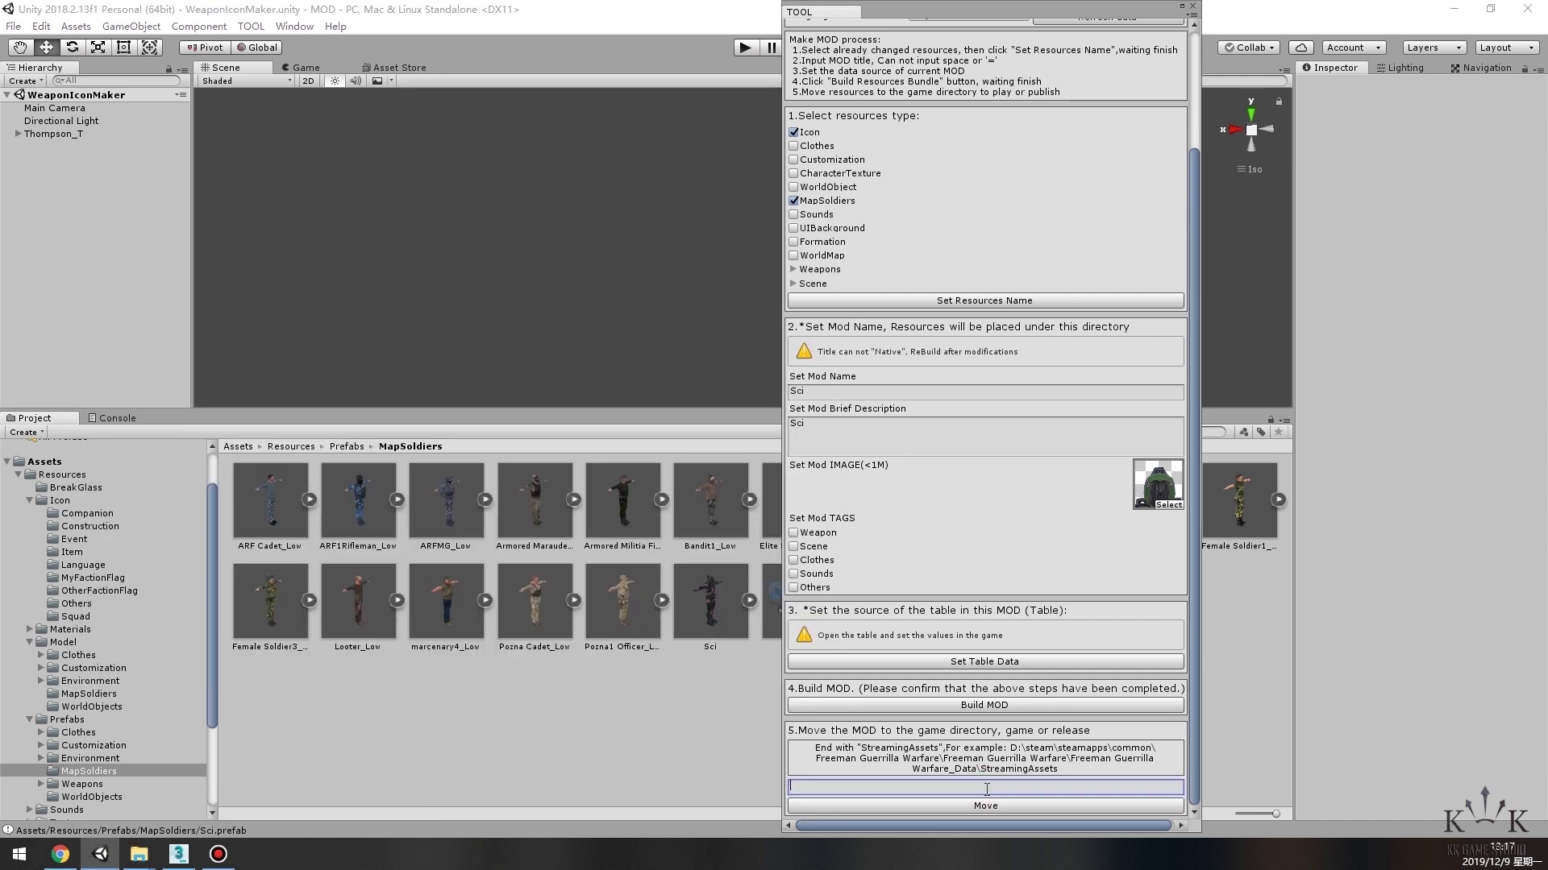
key(ctrl+v)
click(985, 806)
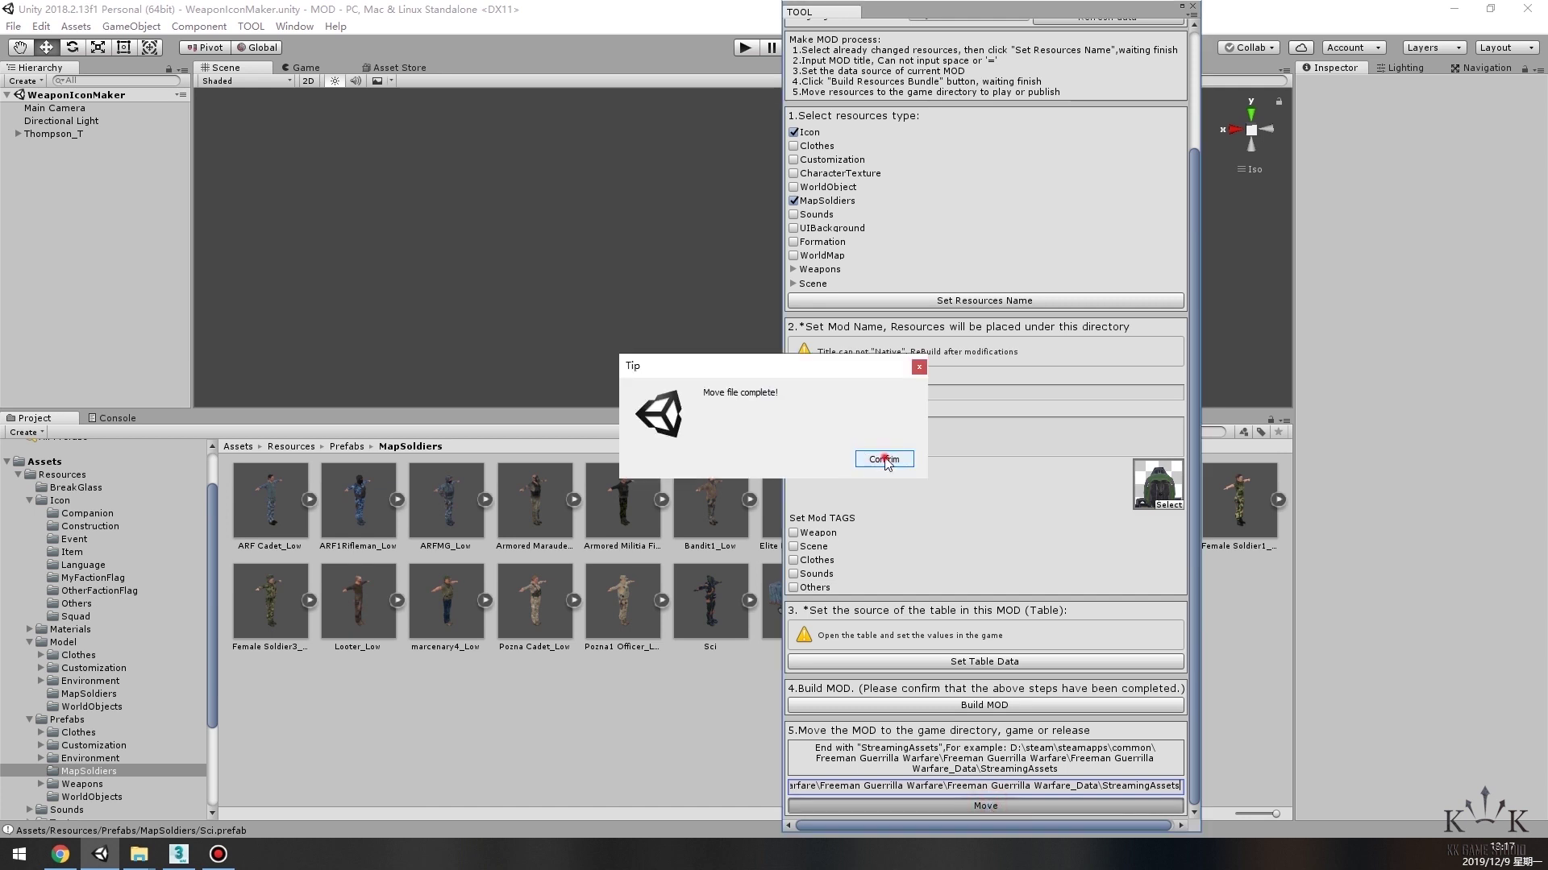
click(884, 460)
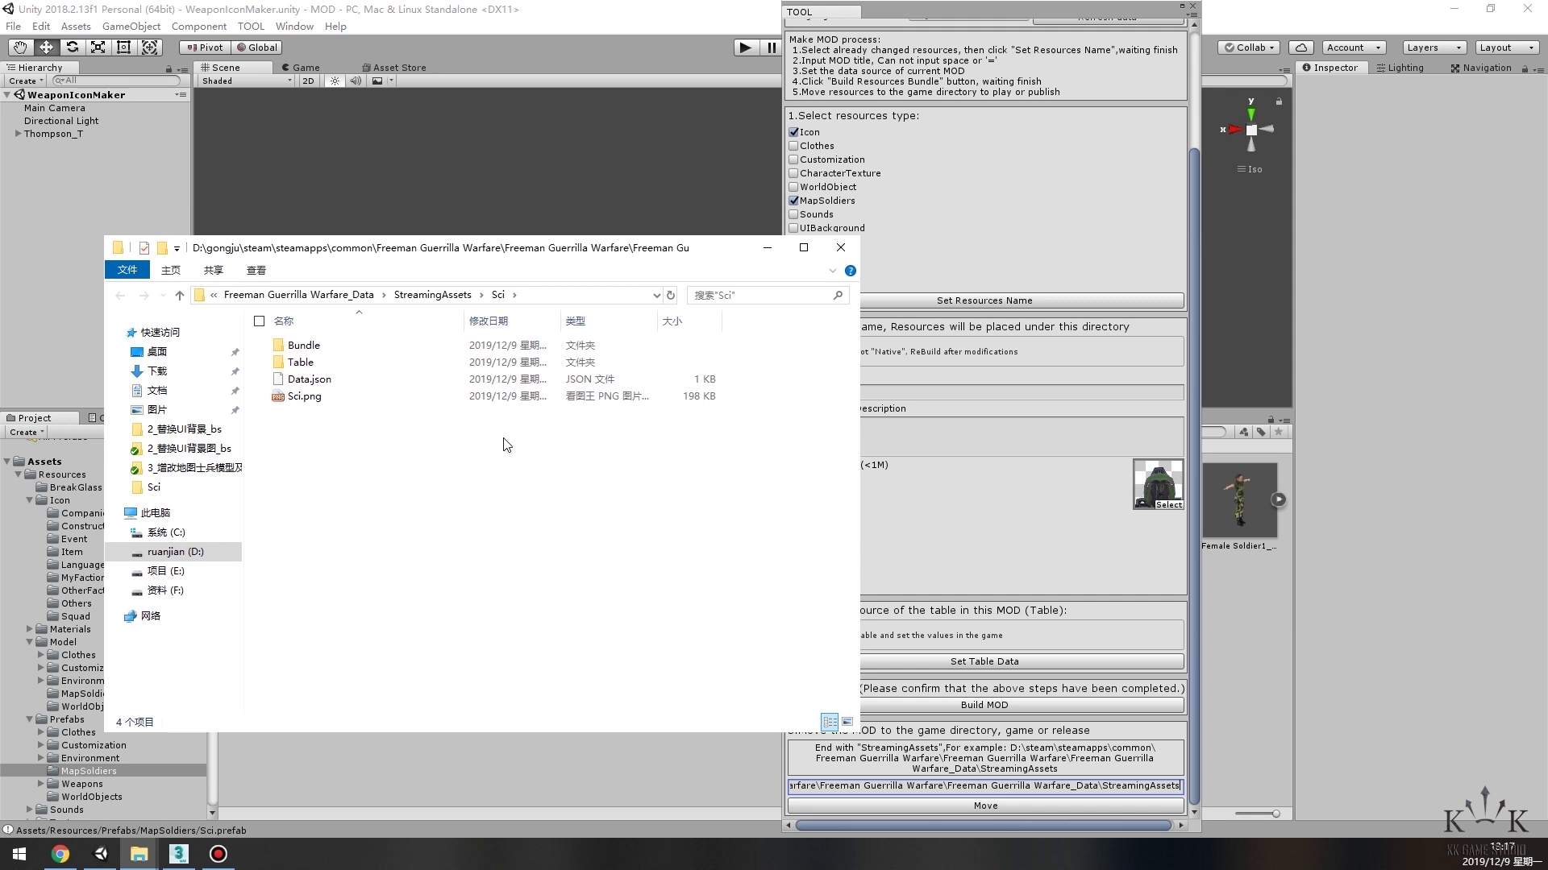
click(443, 290)
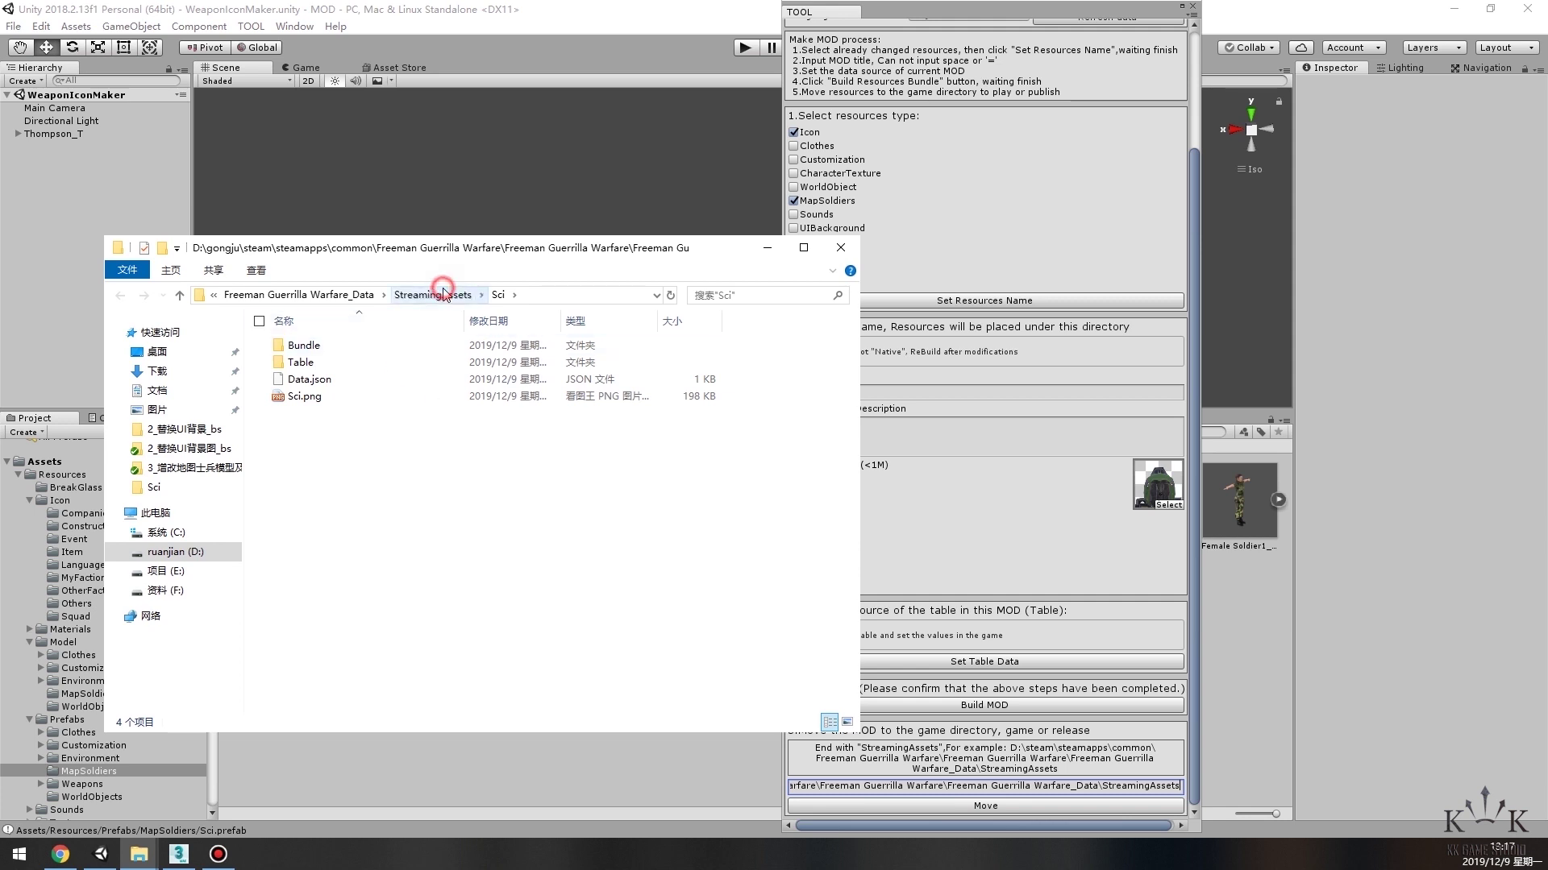